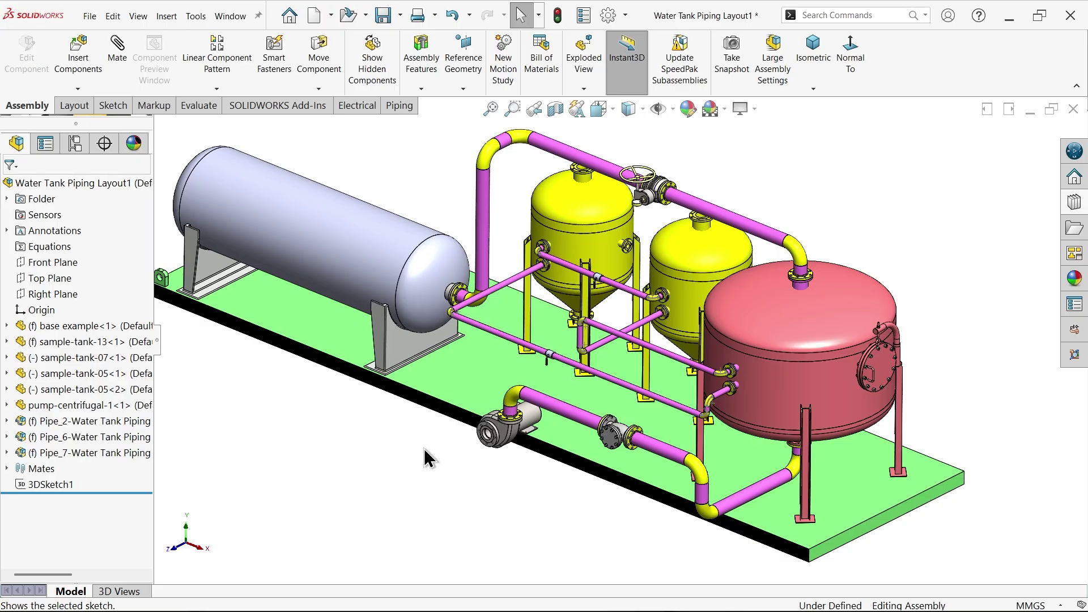
# - Orbit and zoom to fit the finished water-tank piping assembly to inspect its pipe runs
pyautogui.moveTo(425, 449)
pyautogui.mouseDown(button='middle')
pyautogui.moveTo(462, 437)
pyautogui.moveTo(495, 350)
pyautogui.moveTo(418, 444)
pyautogui.moveTo(428, 453)
pyautogui.moveTo(411, 440)
pyautogui.moveTo(426, 429)
pyautogui.mouseUp(button='middle')
pyautogui.press('f')
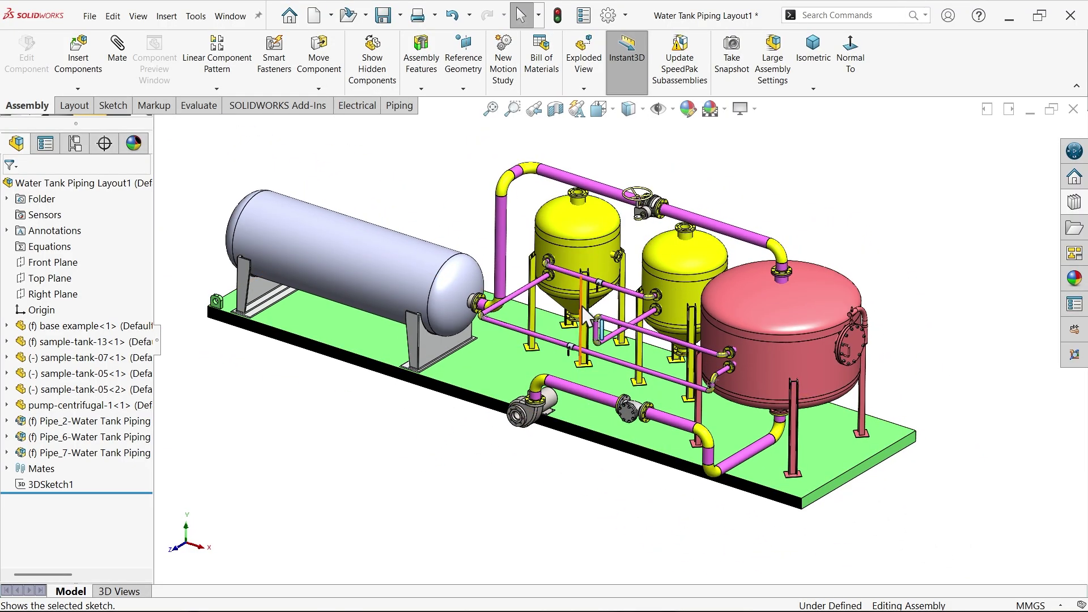
pyautogui.scroll(-2, 590, 317)
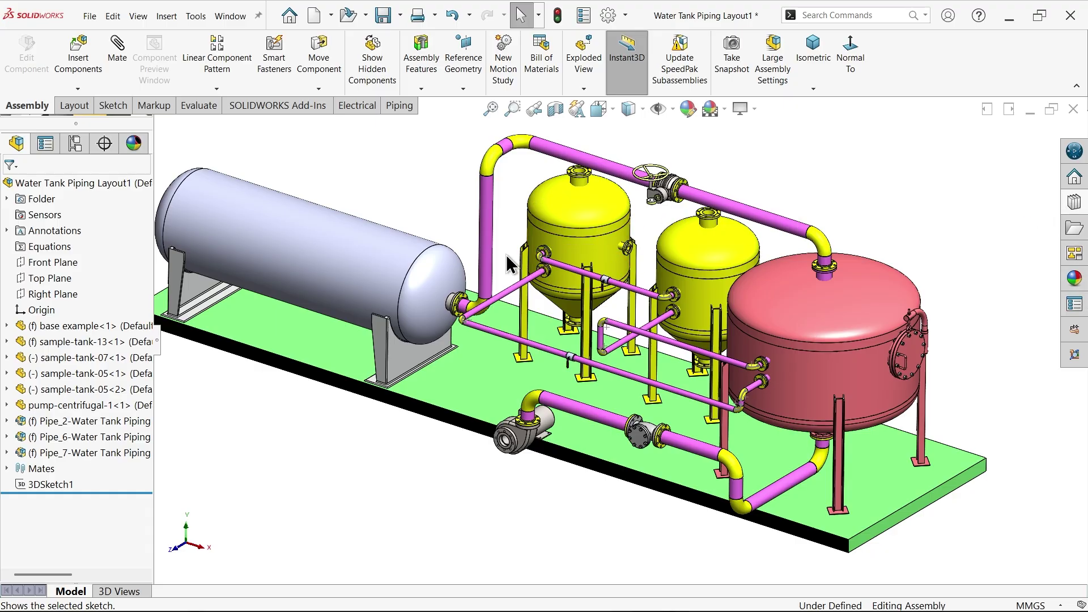
pyautogui.scroll(1, 540, 298)
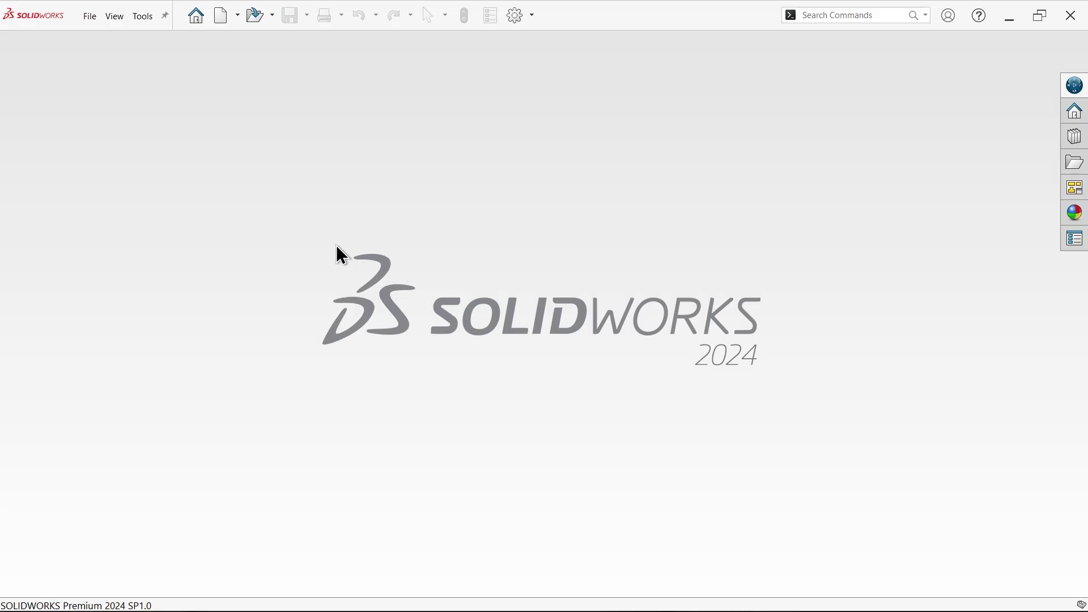
# - Create a new empty assembly, Assem1, and apply the Plain White background scene
pyautogui.click(90, 16)
pyautogui.click(107, 39)
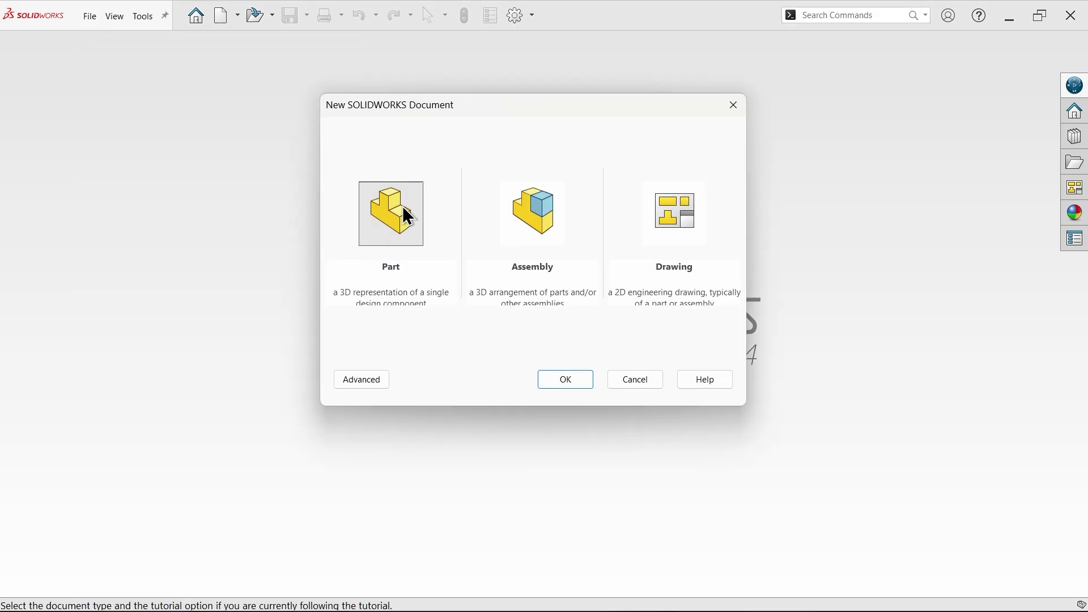
pyautogui.click(546, 221)
pyautogui.click(565, 379)
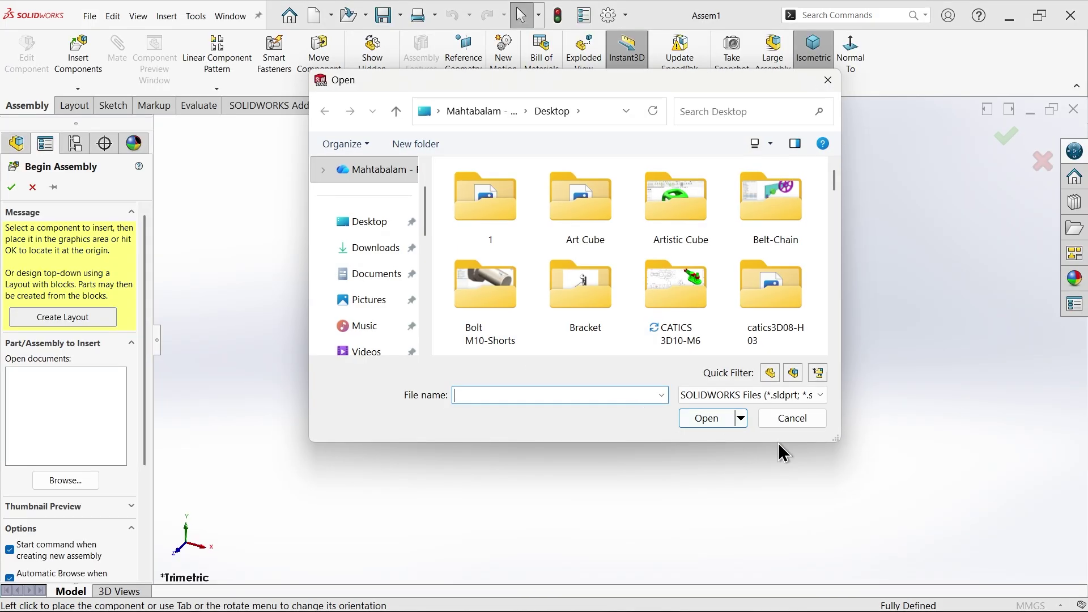
pyautogui.click(805, 426)
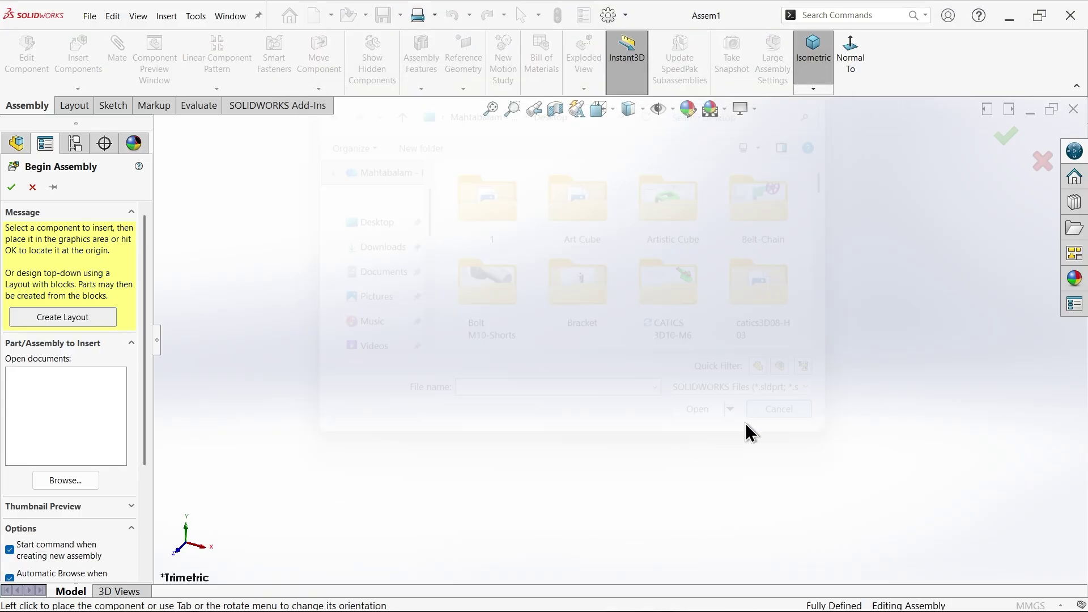
pyautogui.click(35, 187)
pyautogui.click(732, 113)
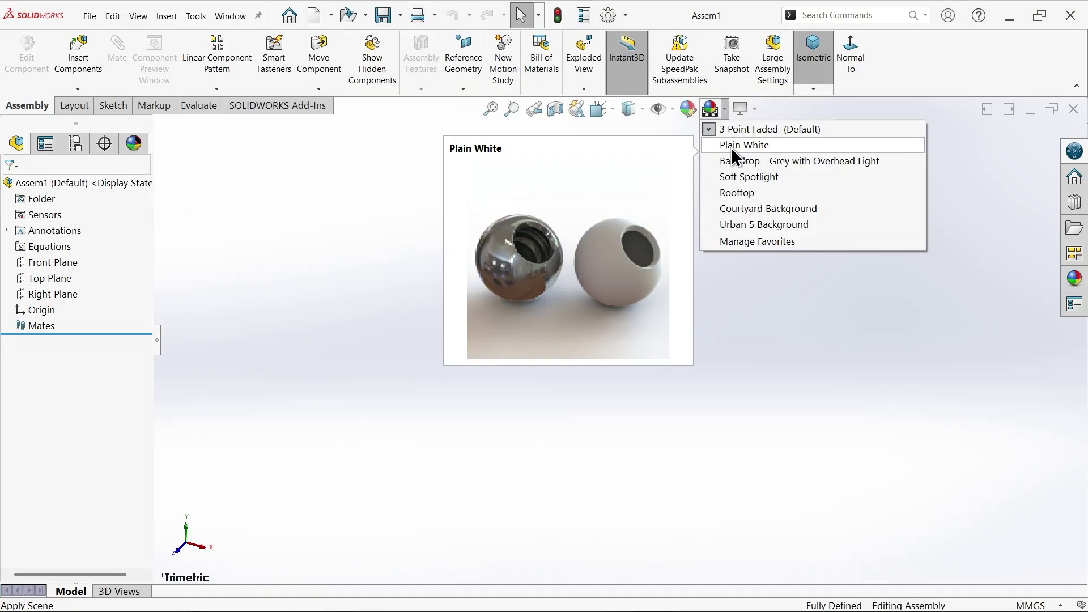
pyautogui.click(735, 146)
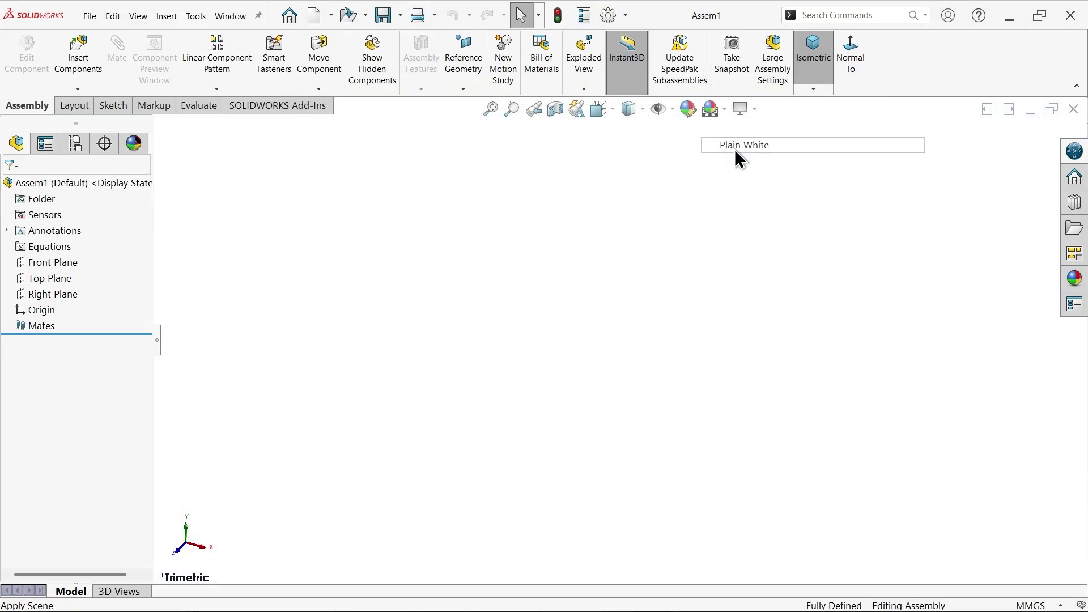
# - Browse the Design Library to the routing > piping > equipment folder
pyautogui.click(1083, 210)
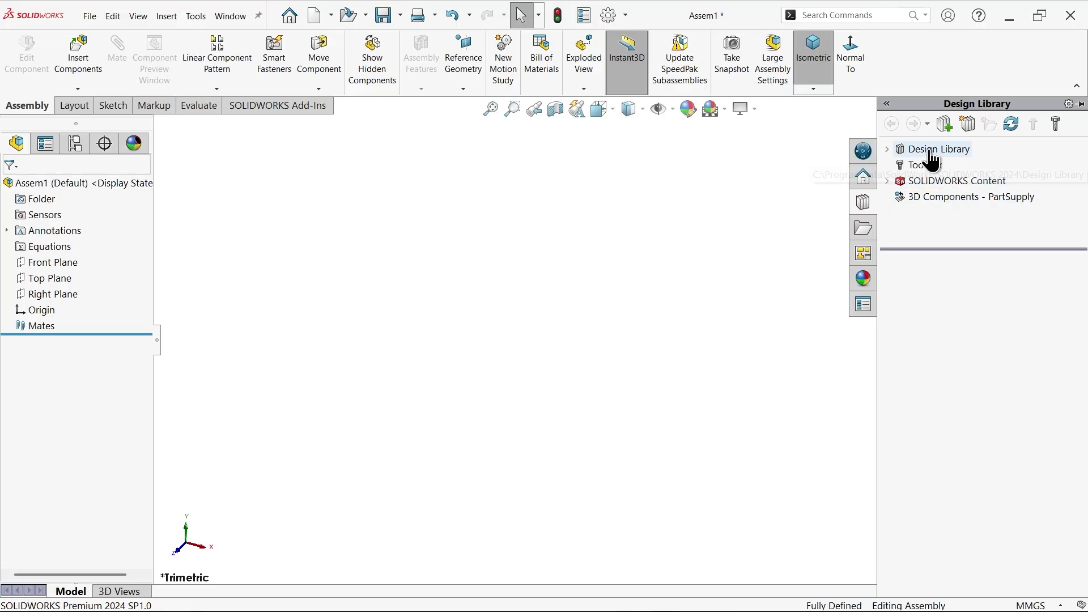
pyautogui.click(889, 149)
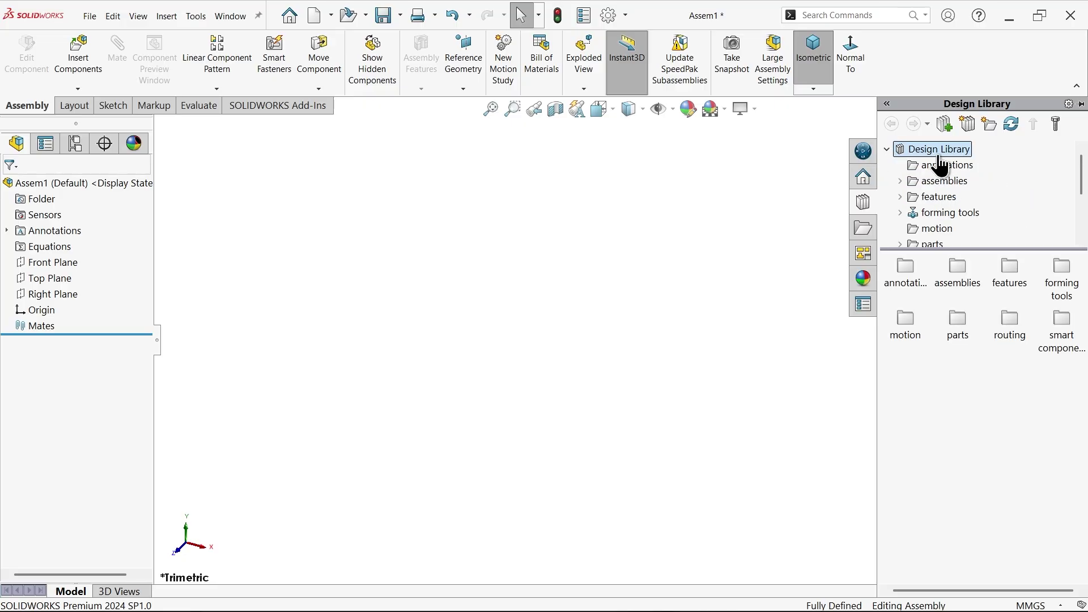
pyautogui.scroll(-1, 950, 210)
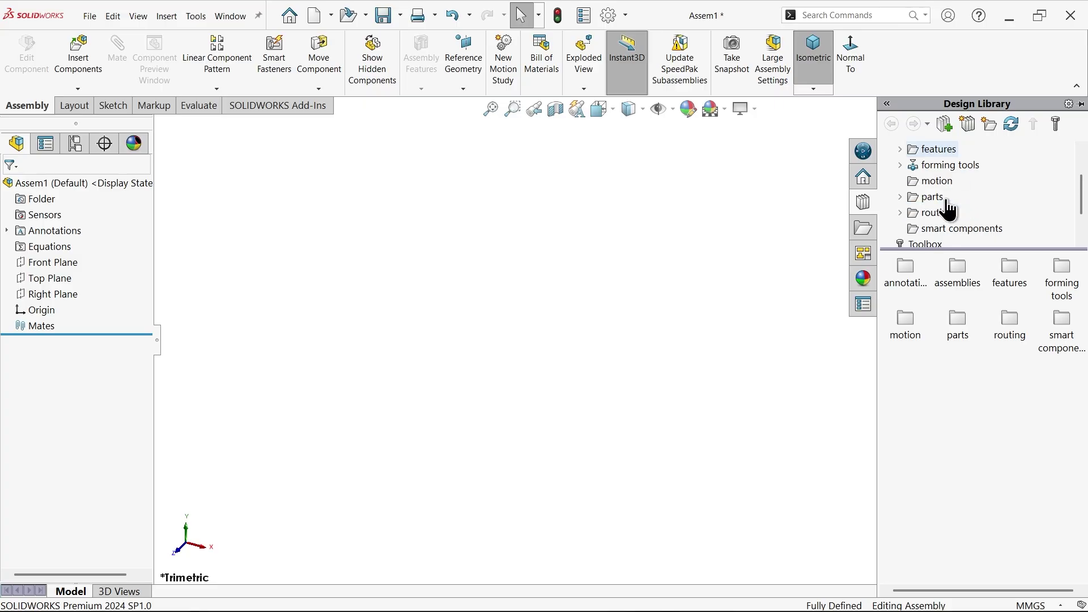
pyautogui.click(905, 213)
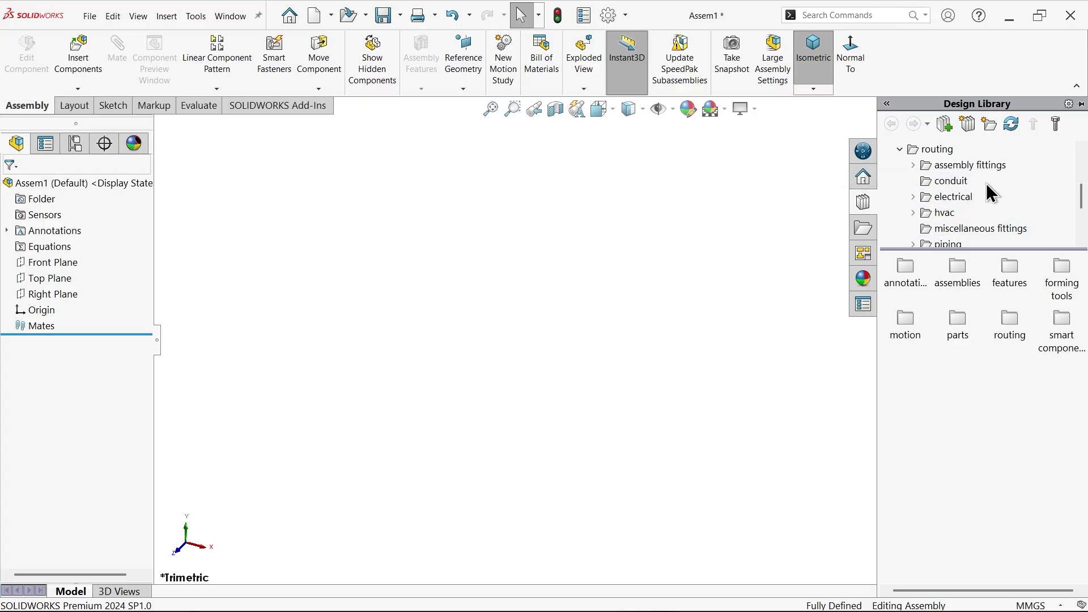
pyautogui.scroll(-1, 977, 192)
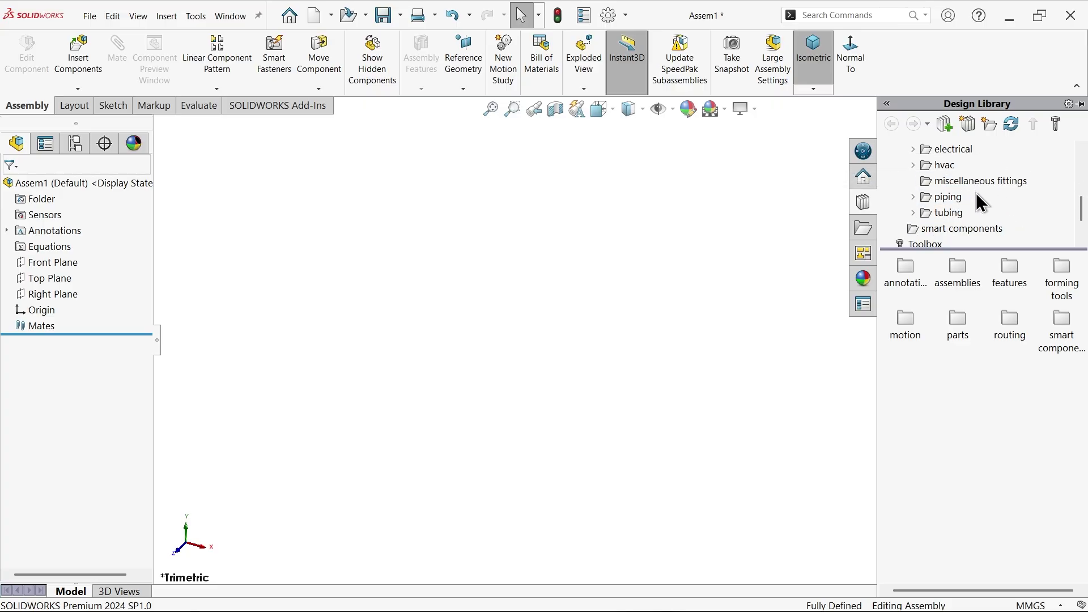
pyautogui.click(914, 197)
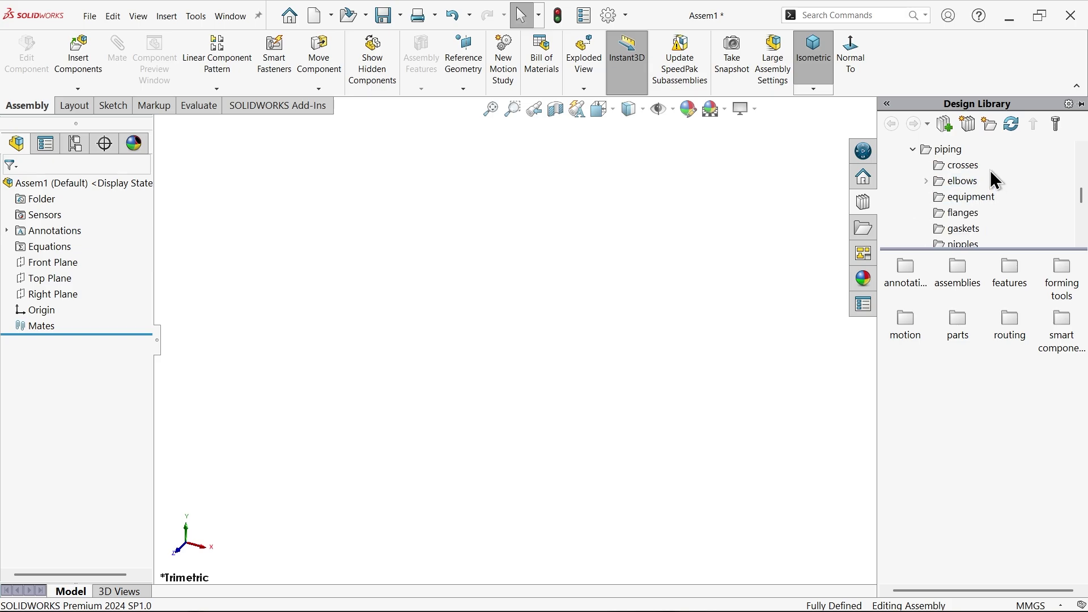
pyautogui.click(960, 200)
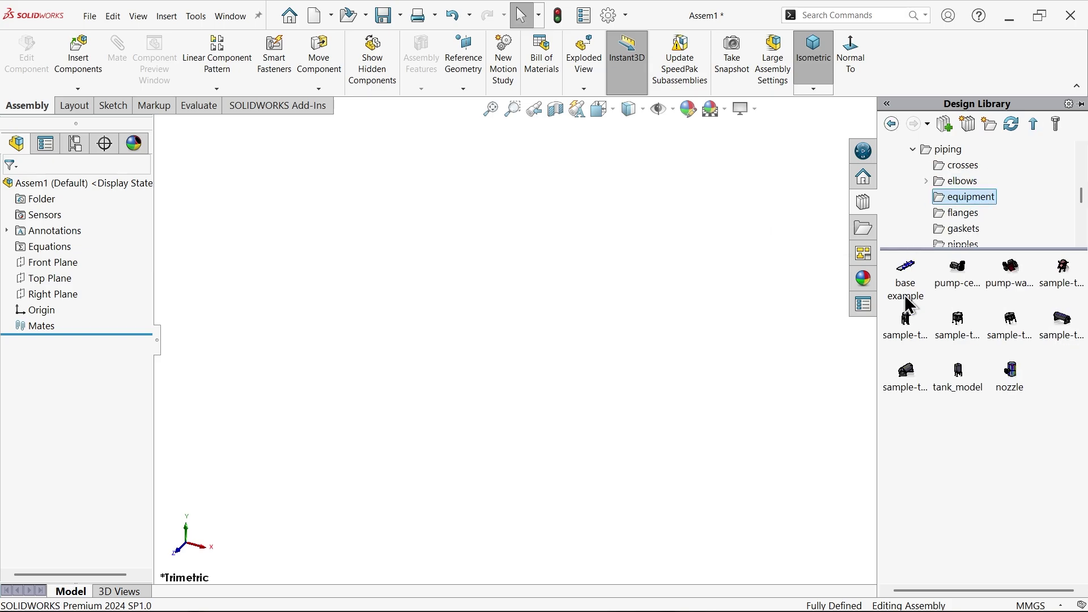
# - Turn on View Origins and drag the base example plate onto the assembly origin
pyautogui.click(672, 111)
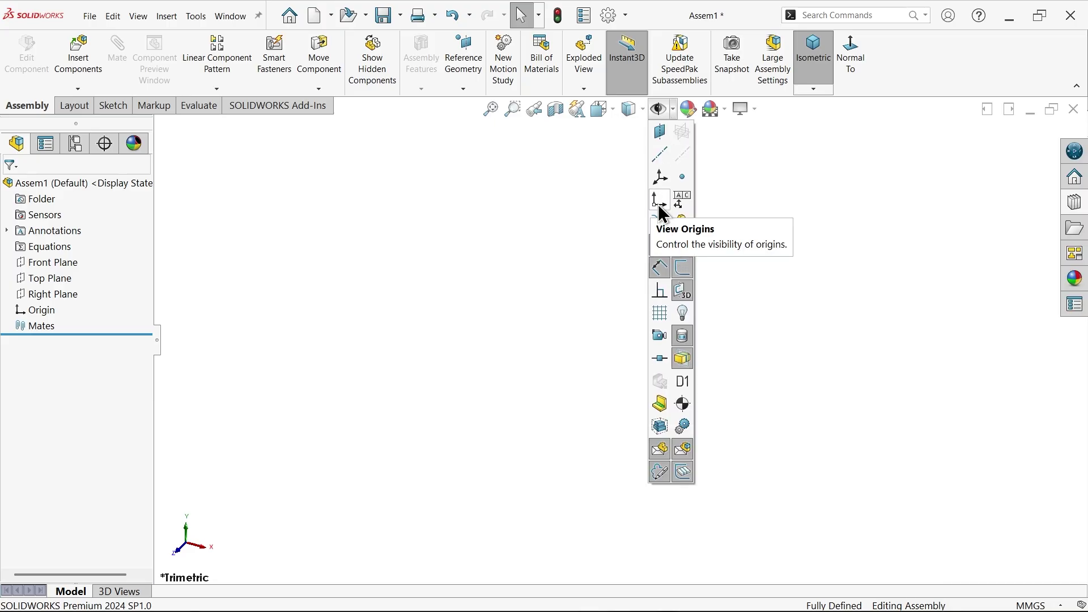
pyautogui.click(661, 207)
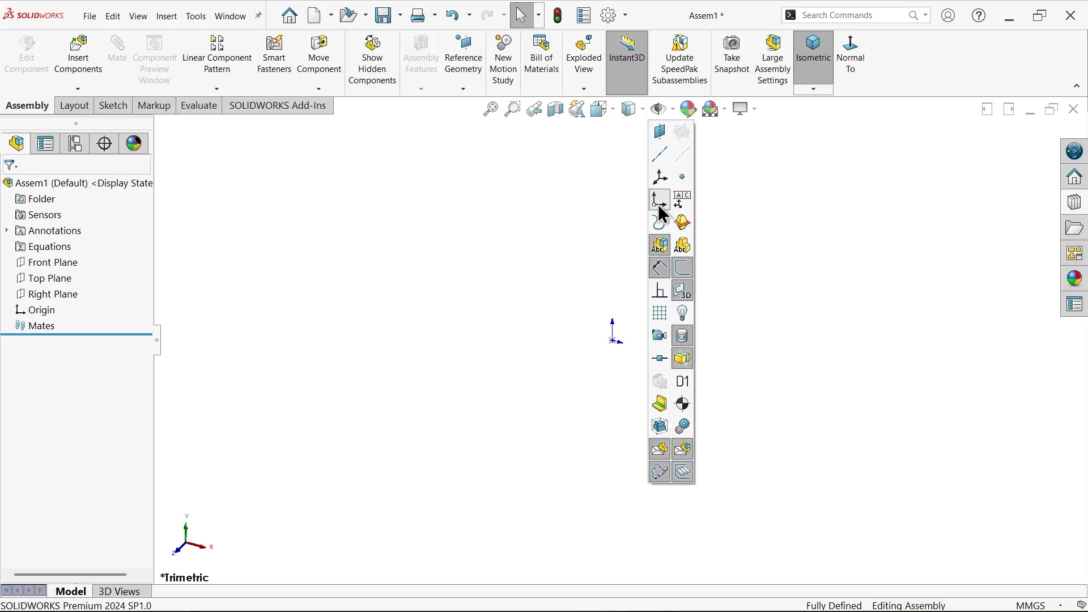
pyautogui.click(1076, 204)
pyautogui.moveTo(909, 290)
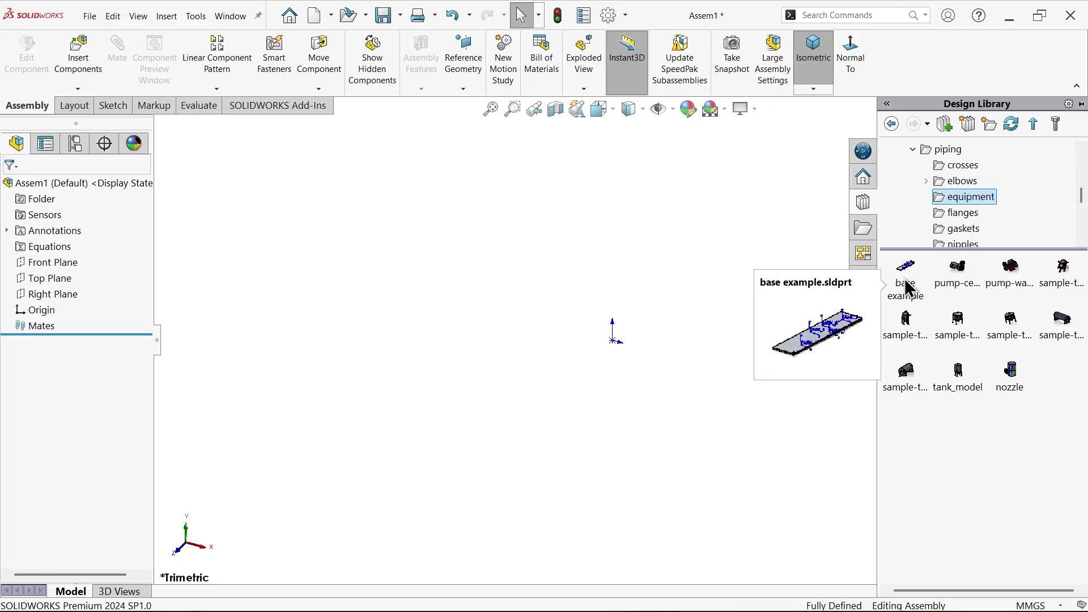
pyautogui.moveTo(910, 289); pyautogui.dragTo(622, 341)
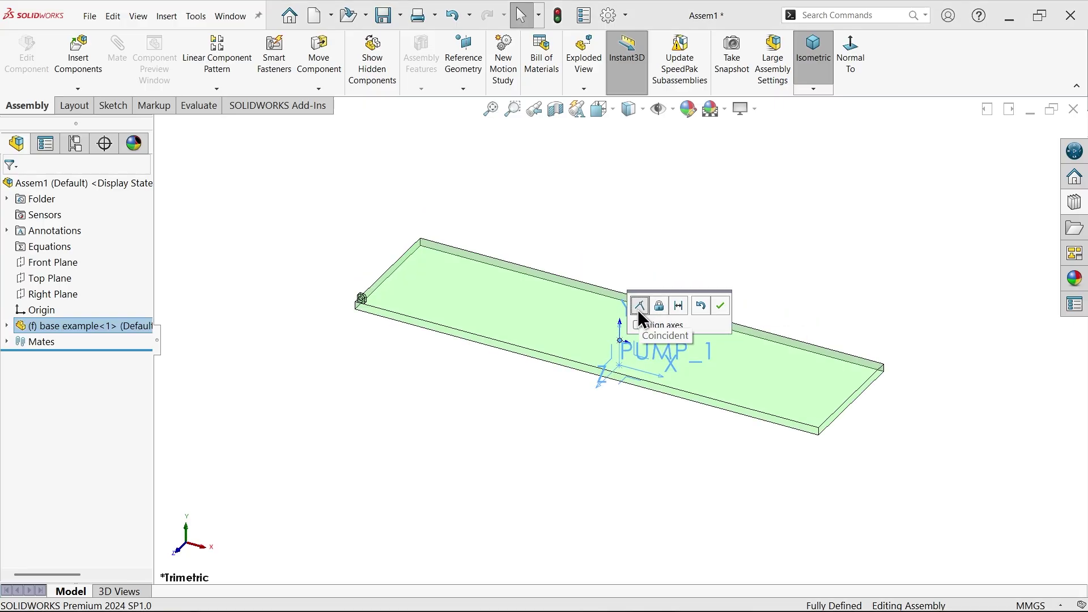
# - Accept the plate's Coincident mate to the origin and show its TANK_1–TANK_4 and PUMP_1 coordinate systems
pyautogui.click(719, 306)
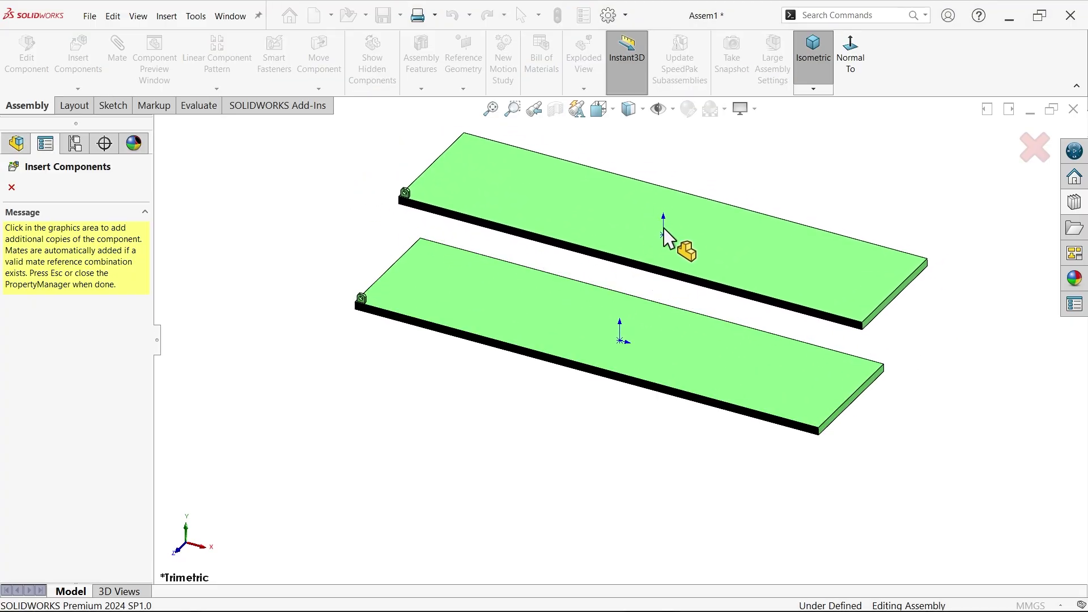
pyautogui.click(11, 187)
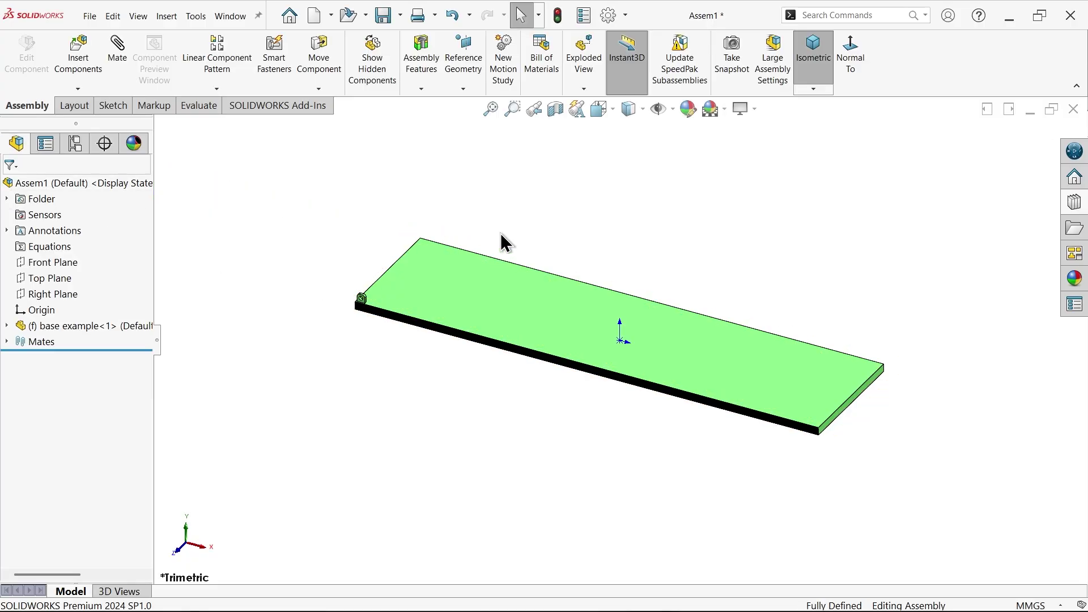
pyautogui.scroll(-2, 669, 307)
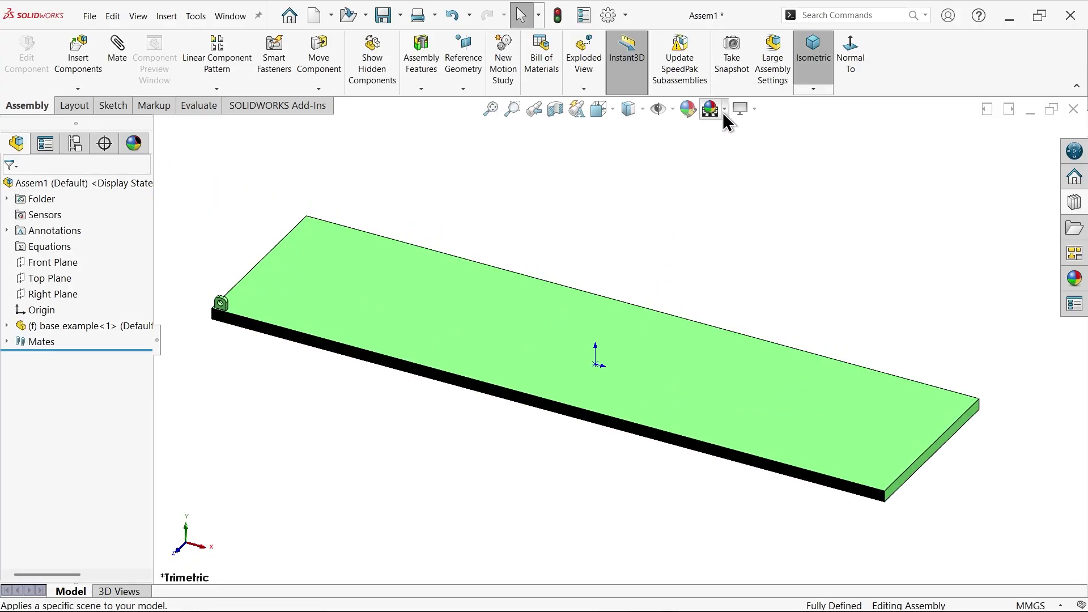
pyautogui.click(659, 110)
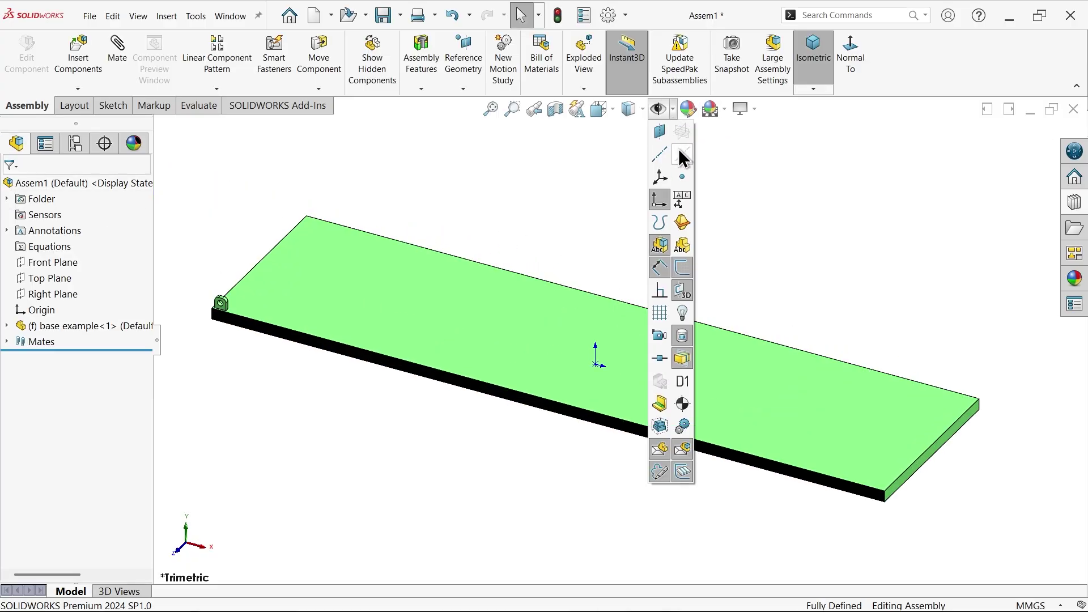
pyautogui.click(661, 180)
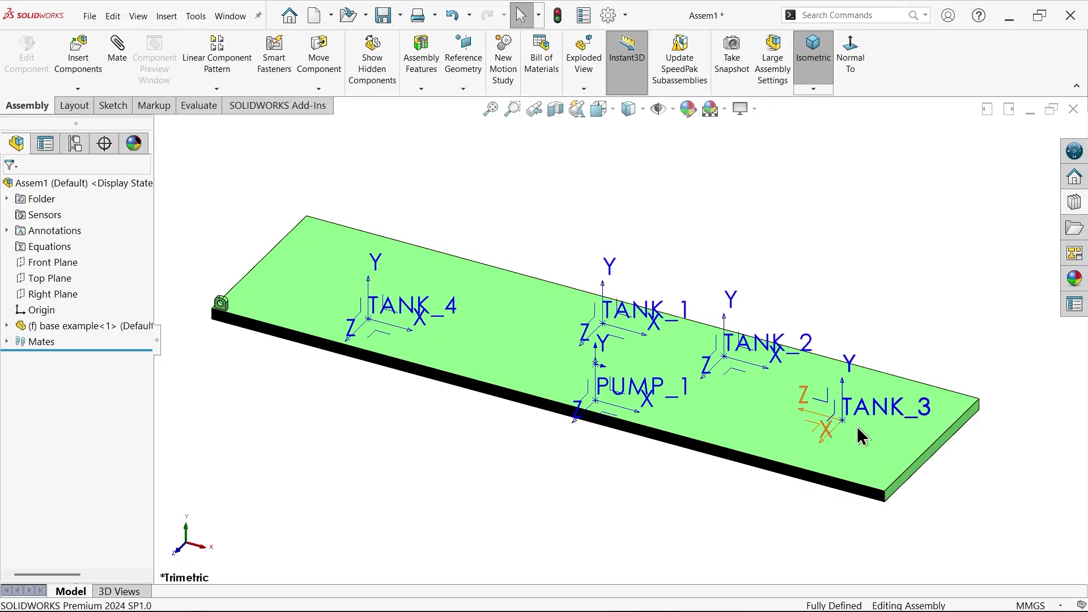
pyautogui.click(1076, 204)
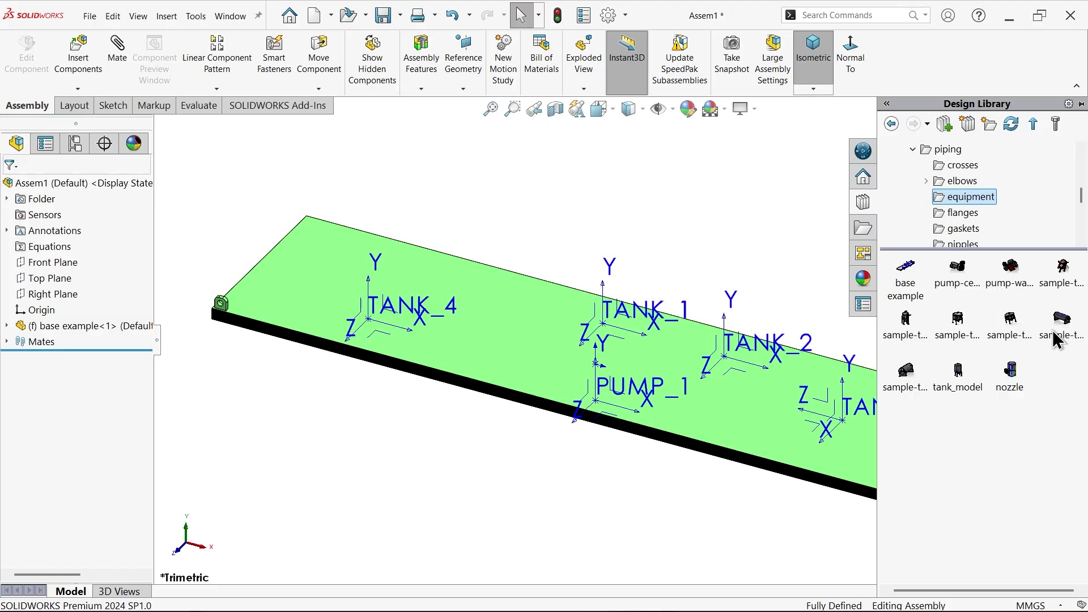
# - Place sample-tank-13 at the TANK_4 coordinate system and accept its mate
pyautogui.moveTo(1064, 334)
pyautogui.moveTo(1064, 339); pyautogui.dragTo(370, 321)
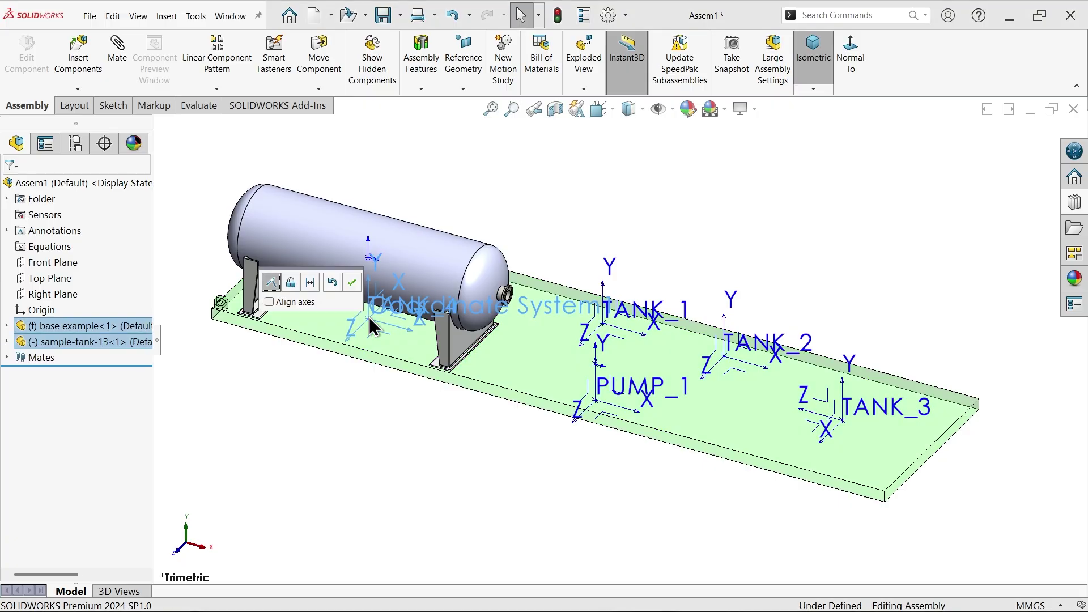
pyautogui.click(352, 286)
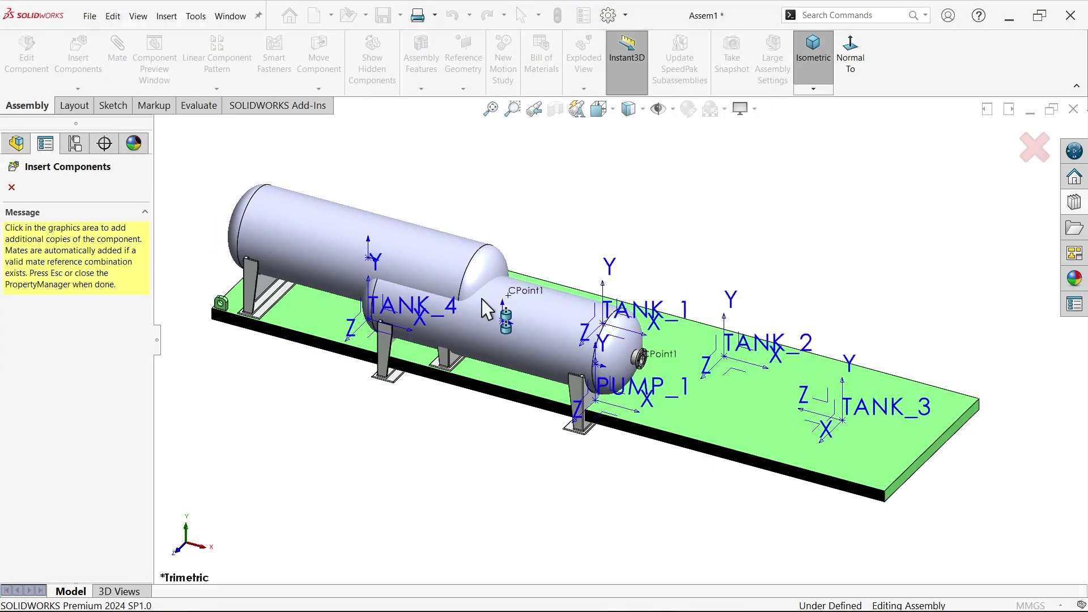
pyautogui.click(11, 187)
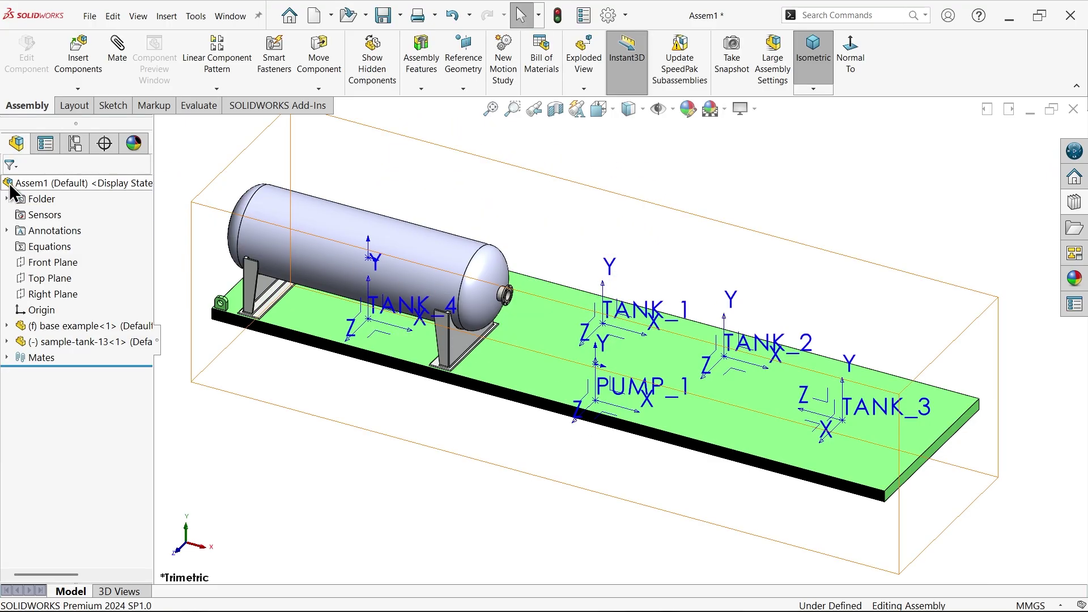
# - Fix the horizontal tank and suppress the failing Coincident11 mate
pyautogui.rightClick(424, 274)
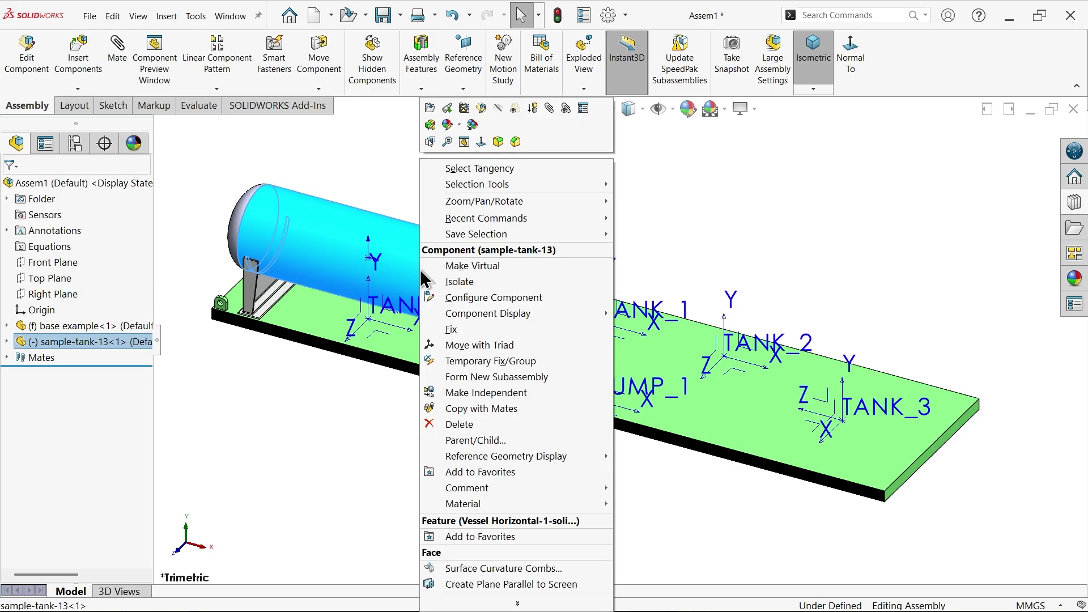
pyautogui.click(458, 329)
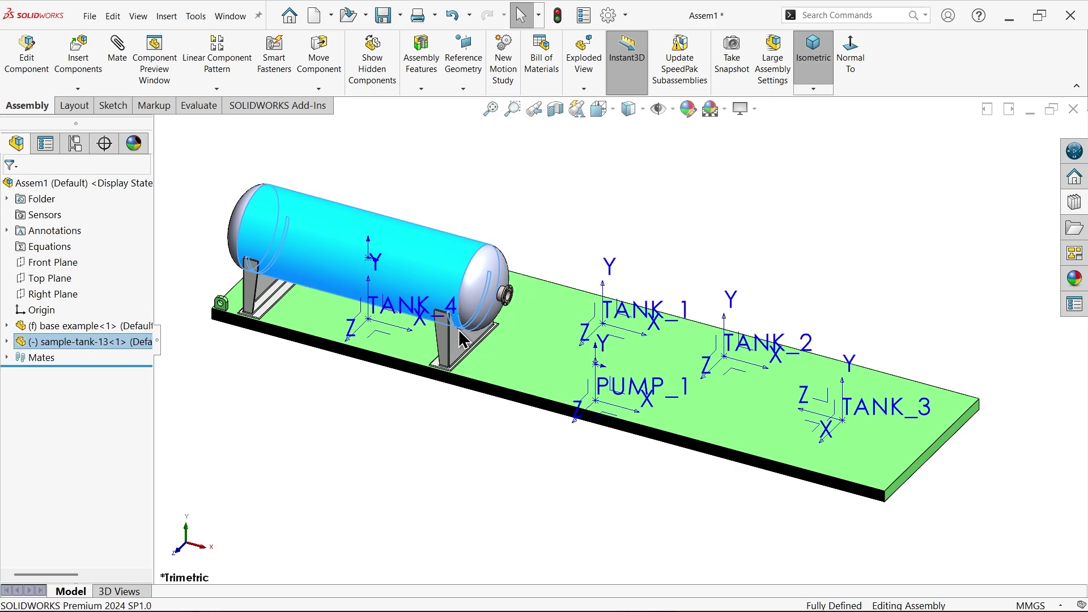
pyautogui.click(7, 358)
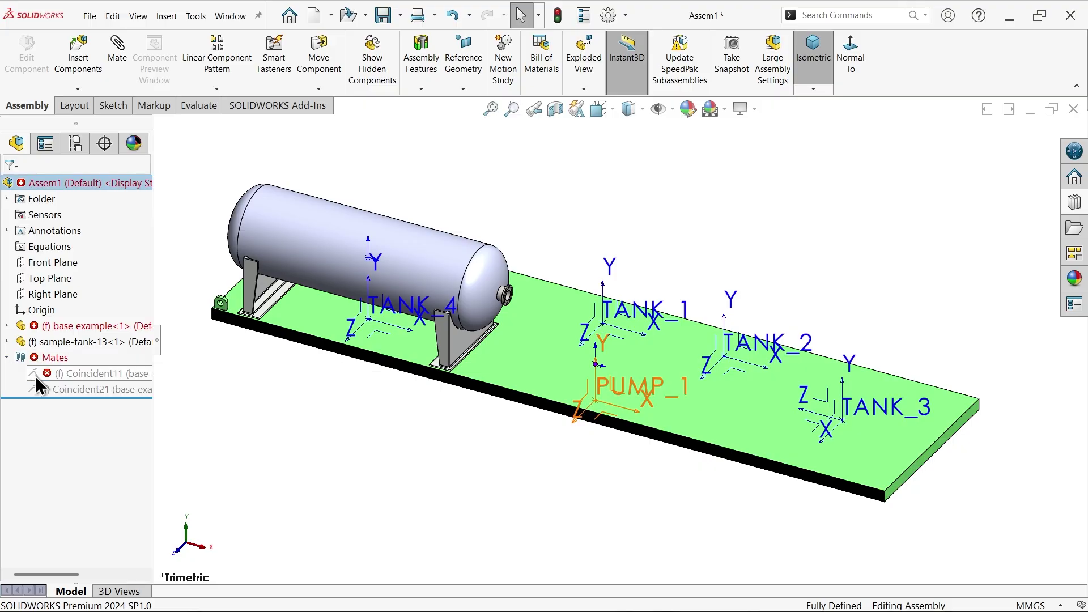
pyautogui.click(42, 375)
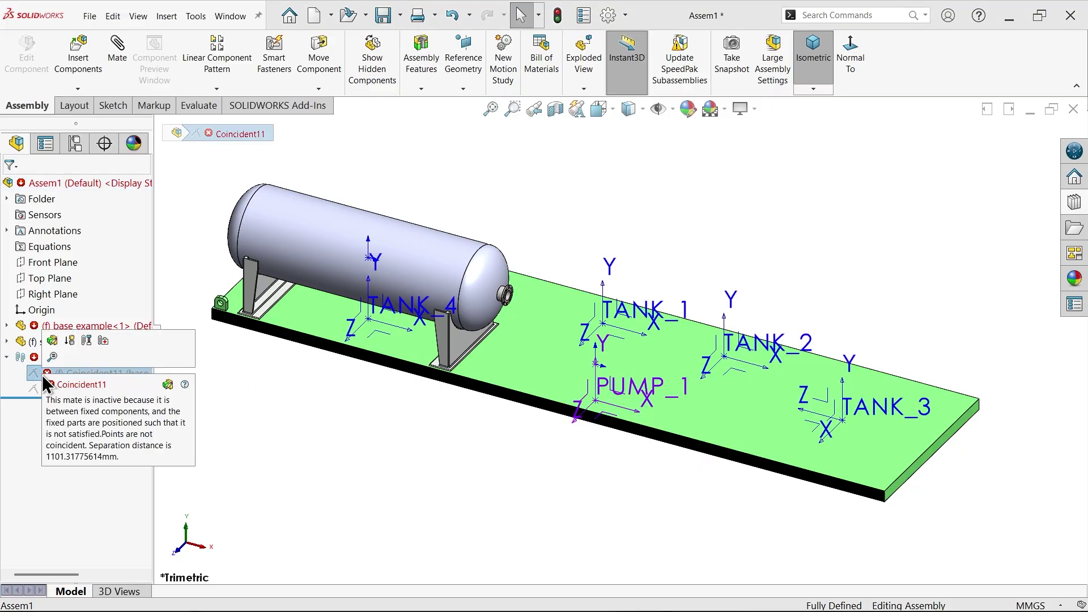
pyautogui.click(71, 339)
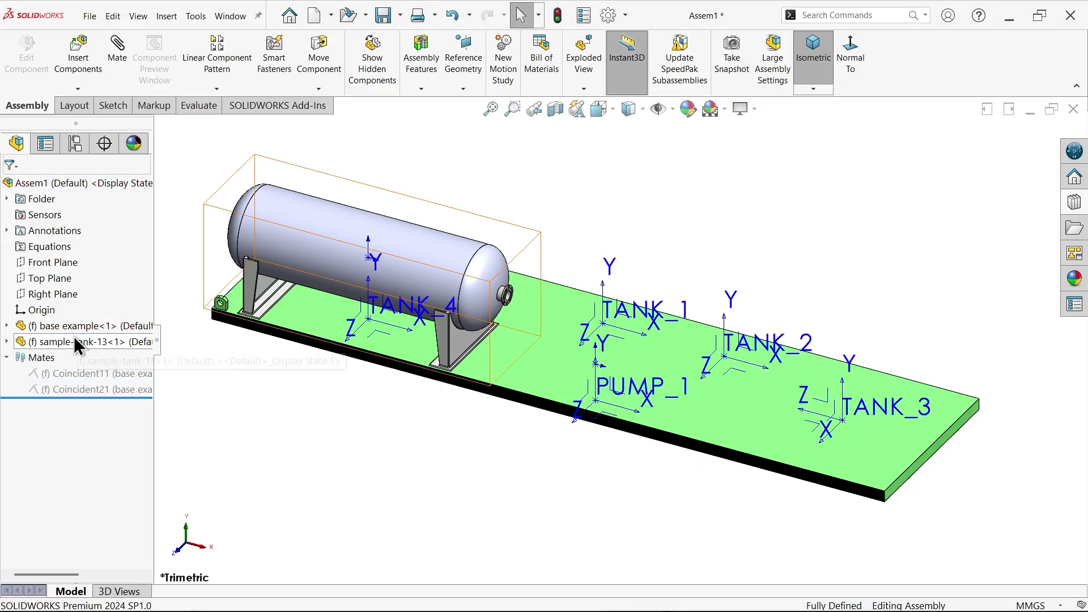
pyautogui.click(7, 358)
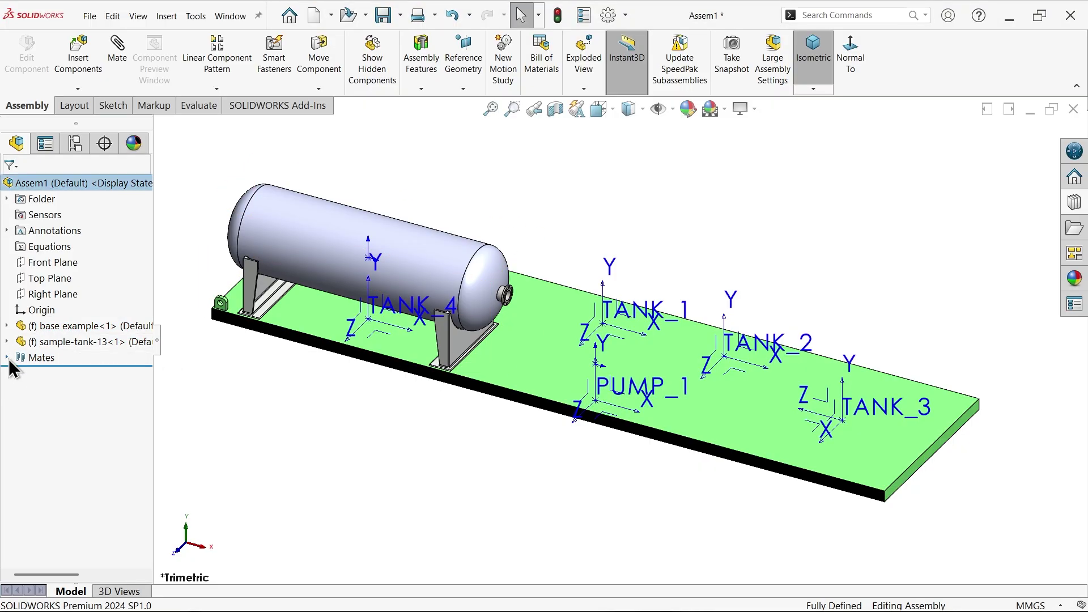
# - Drop the red sample-tank-07 onto TANK_3 and accept its Smart Mate
pyautogui.click(1073, 211)
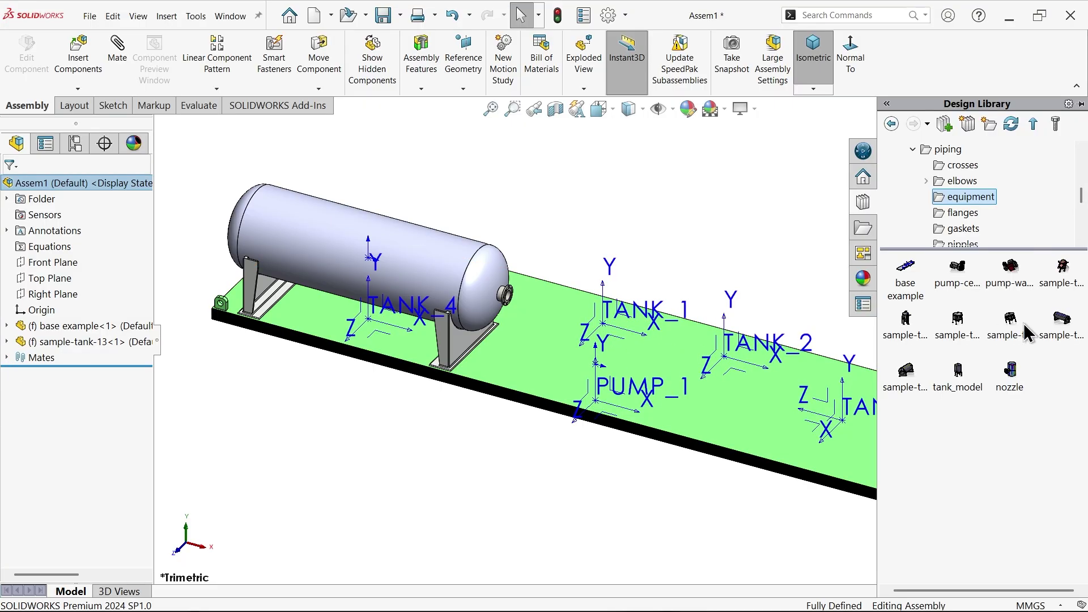
pyautogui.moveTo(957, 332)
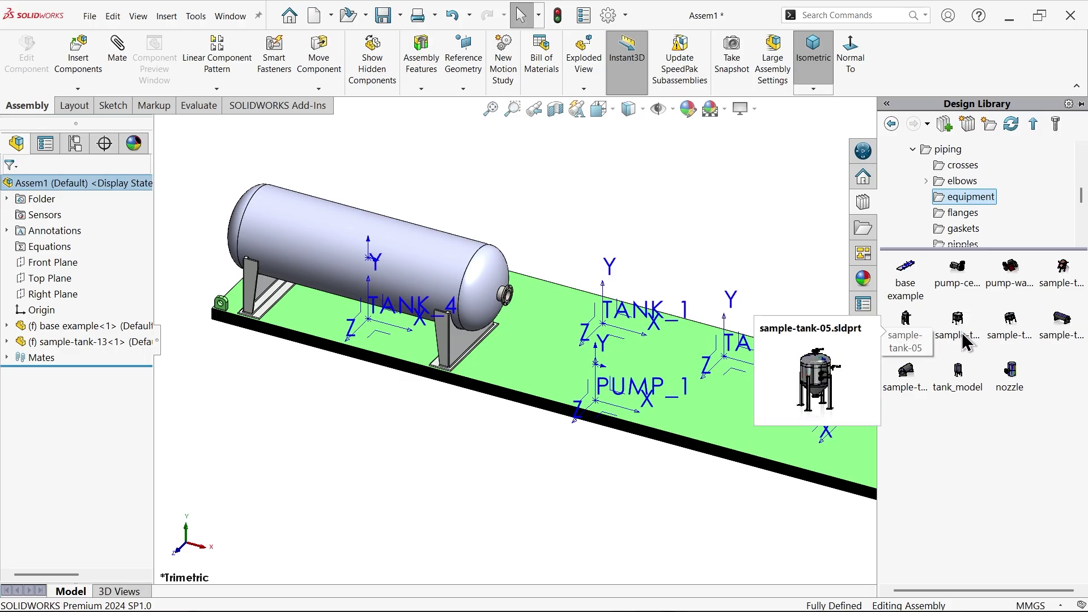
pyautogui.moveTo(964, 335); pyautogui.dragTo(849, 426)
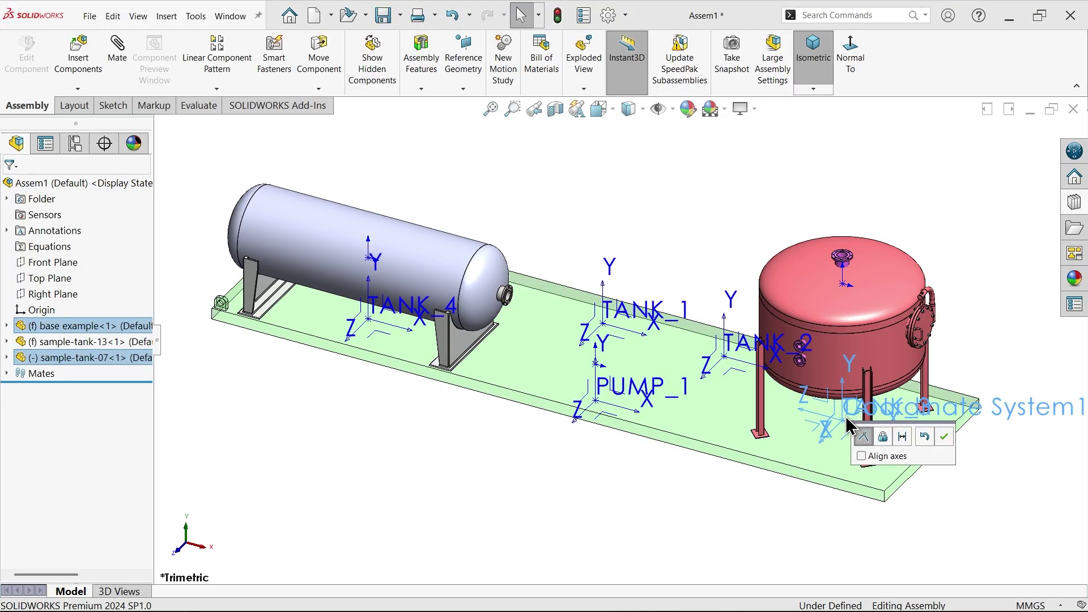
pyautogui.click(945, 438)
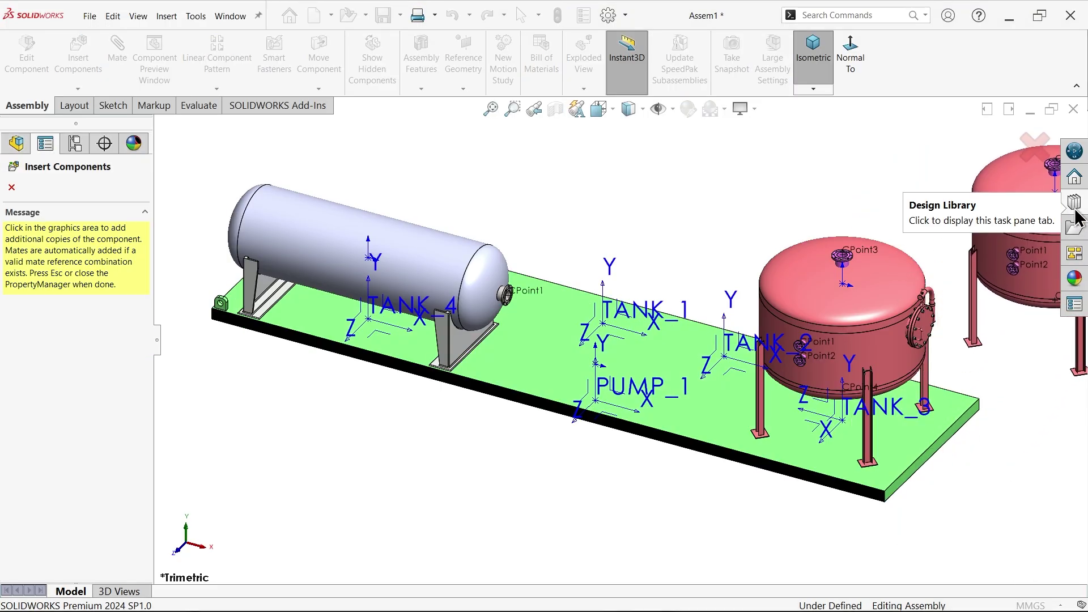
pyautogui.click(11, 187)
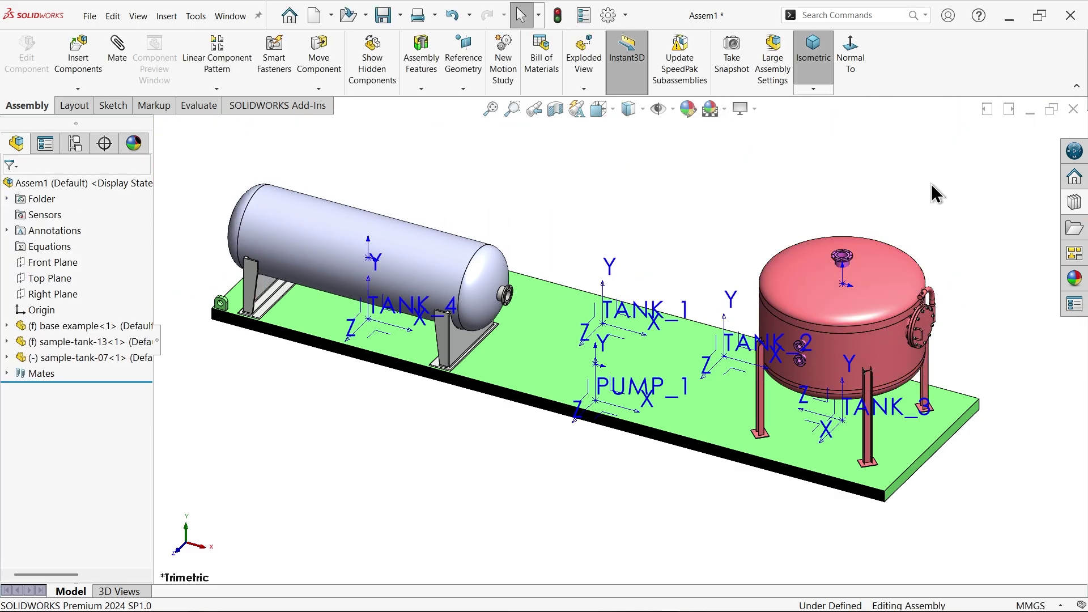
pyautogui.click(1074, 203)
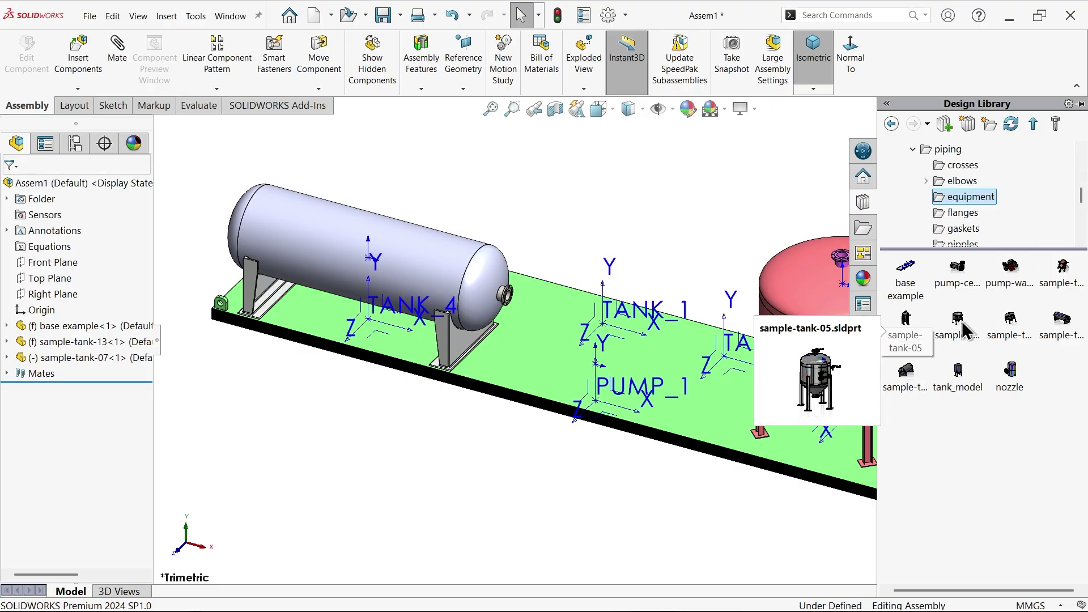
# - Place yellow sample-tank-05 copies at TANK_1 and TANK_2, accepting each mate
pyautogui.moveTo(964, 328); pyautogui.dragTo(605, 324)
pyautogui.click(907, 328)
pyautogui.click(703, 290)
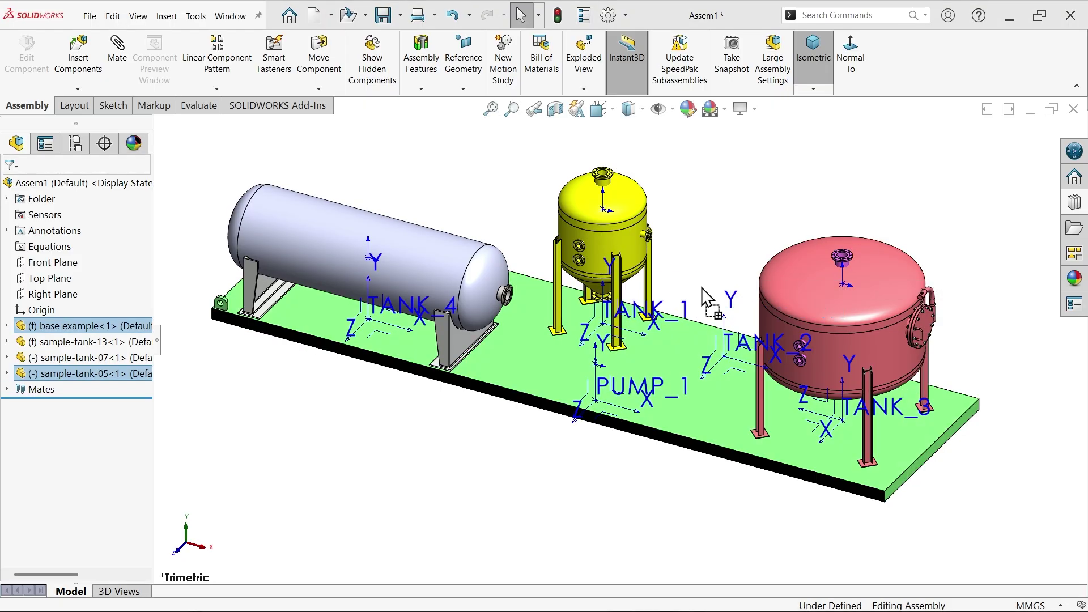
pyautogui.scroll(-4, 708, 263)
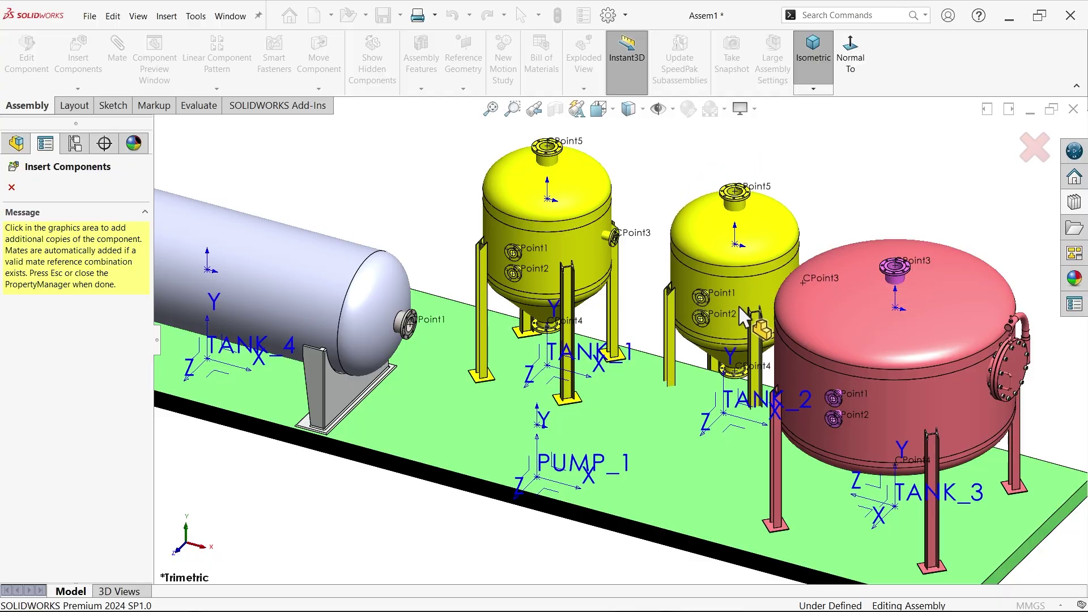
pyautogui.click(726, 422)
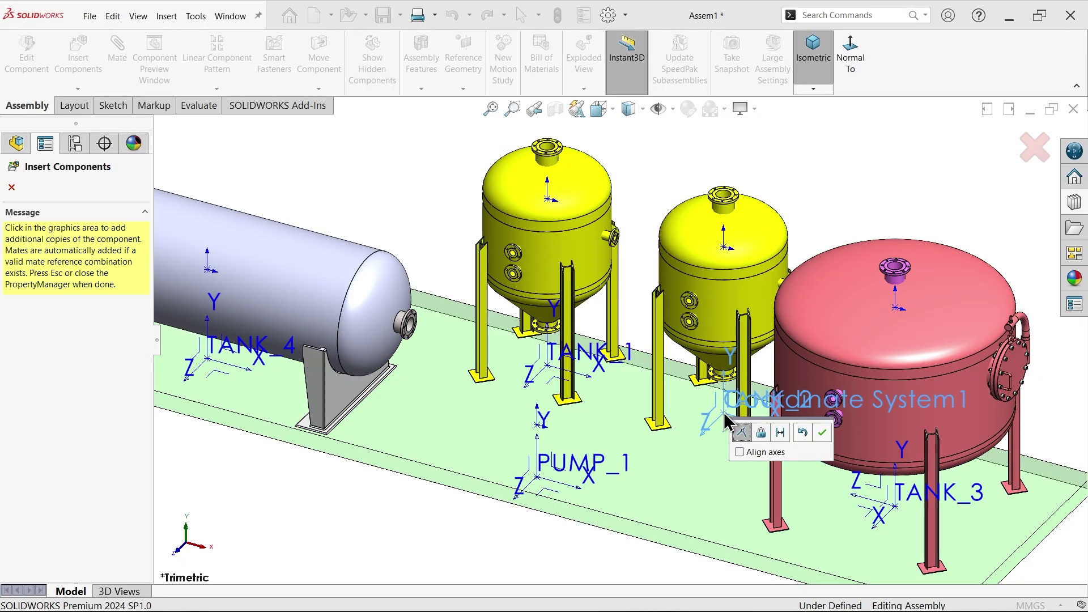
pyautogui.click(823, 434)
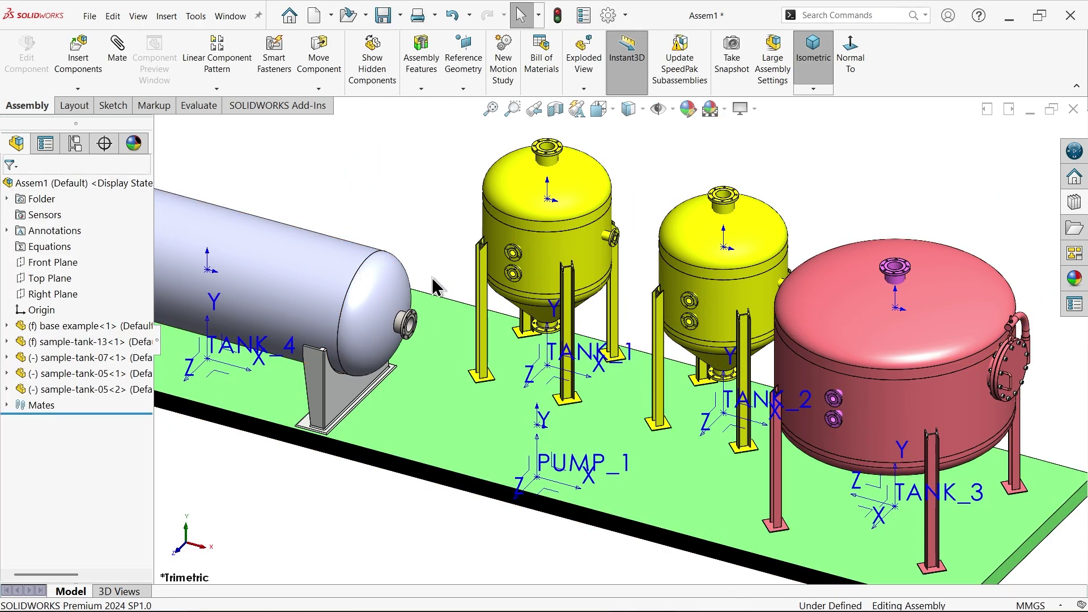
pyautogui.click(1073, 205)
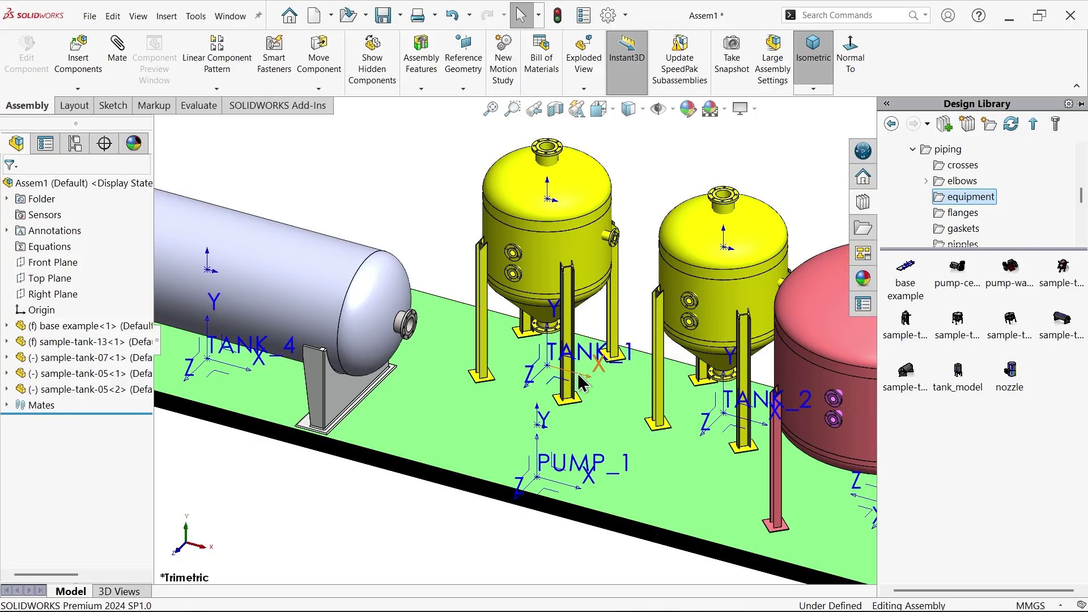
# - Insert the pump-centrifugal part at PUMP_1 and accept its mate
pyautogui.scroll(3, 535, 372)
pyautogui.scroll(-3, 490, 436)
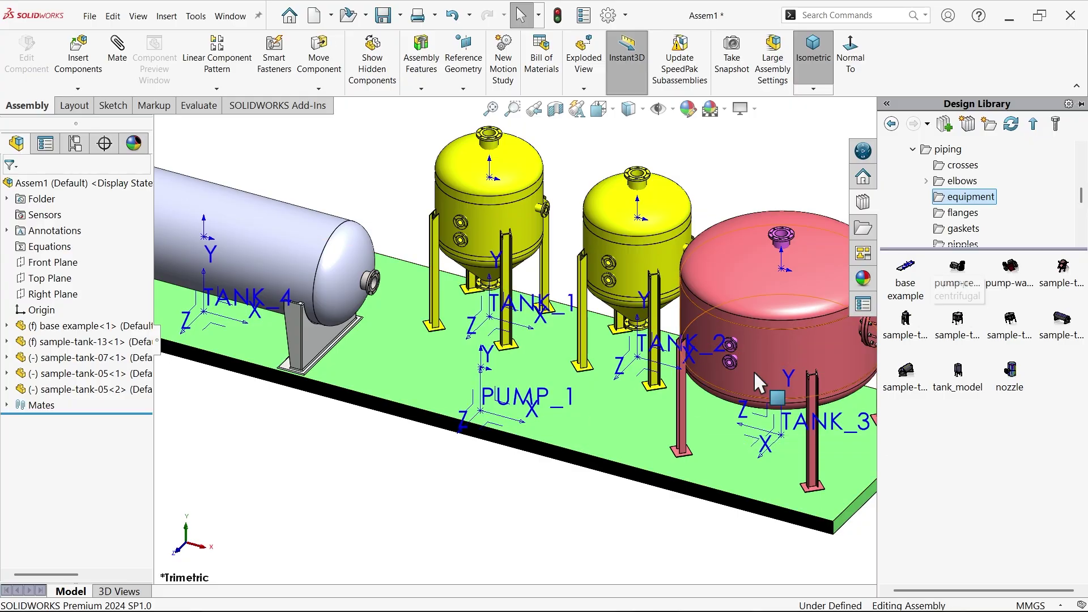
pyautogui.click(959, 278)
pyautogui.moveTo(958, 282); pyautogui.dragTo(488, 418)
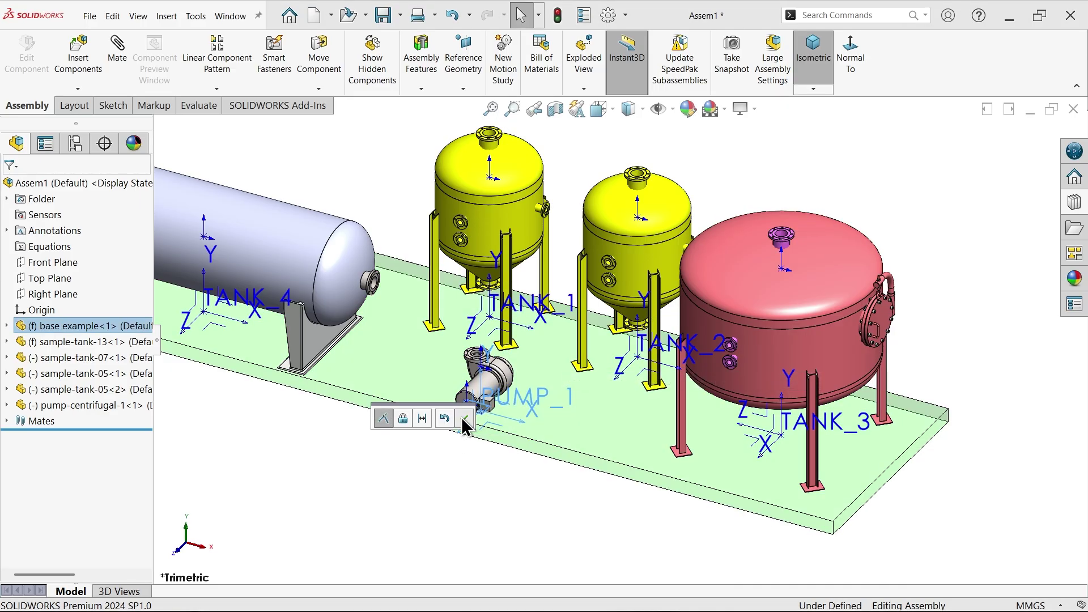
pyautogui.click(464, 420)
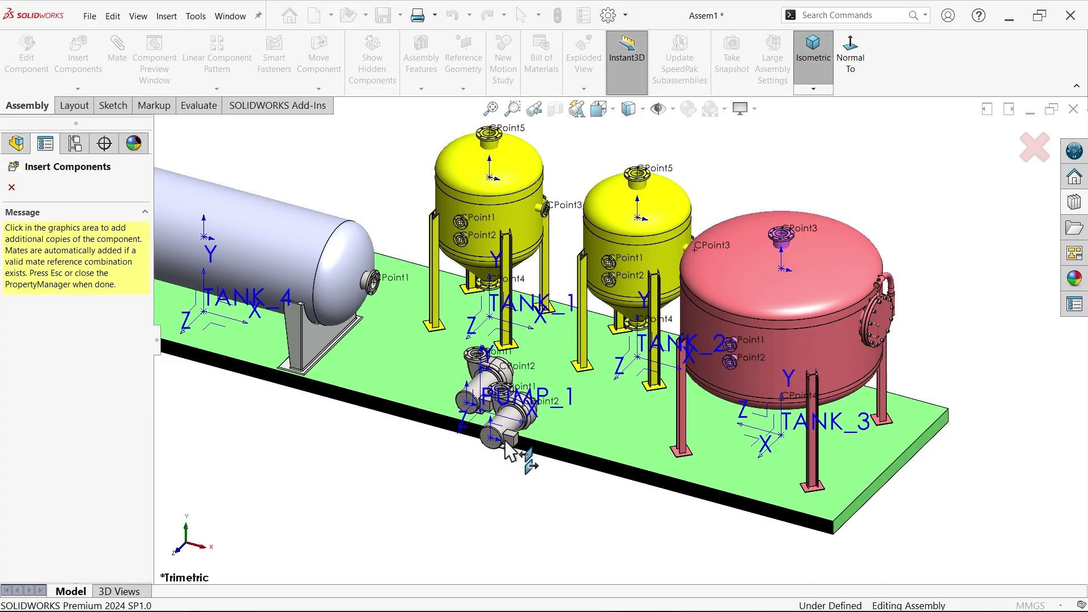
pyautogui.click(11, 187)
# - Drag the pump to a new spot on the base and orbit to a low angle
pyautogui.scroll(-3, 465, 420)
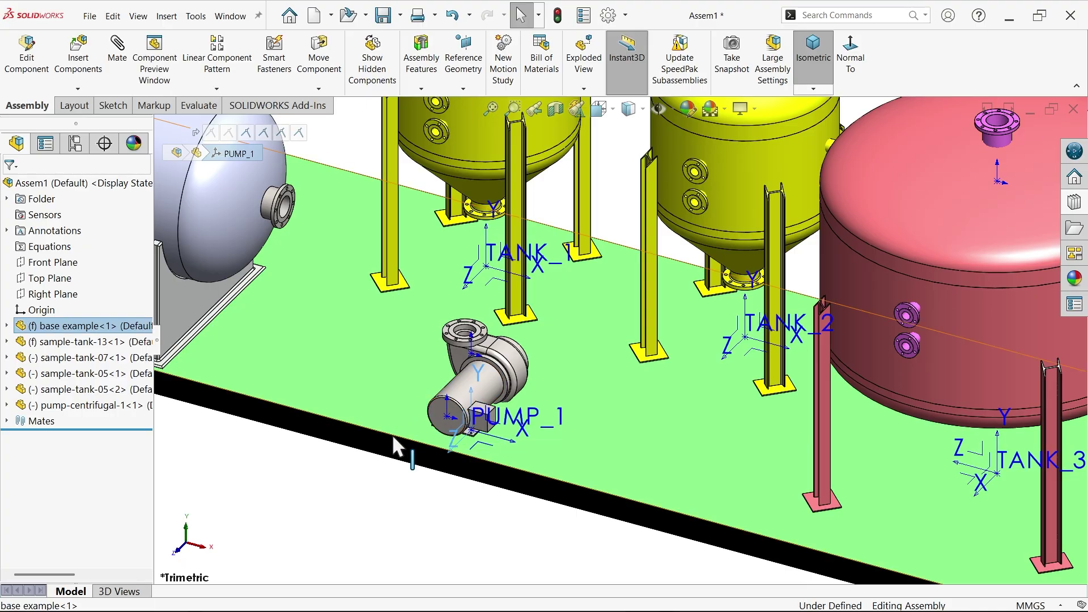
pyautogui.click(446, 414)
pyautogui.moveTo(446, 413); pyautogui.dragTo(449, 357)
pyautogui.press('Escape')
pyautogui.moveTo(411, 453); pyautogui.dragTo(499, 422, button='middle')
pyautogui.click(116, 60)
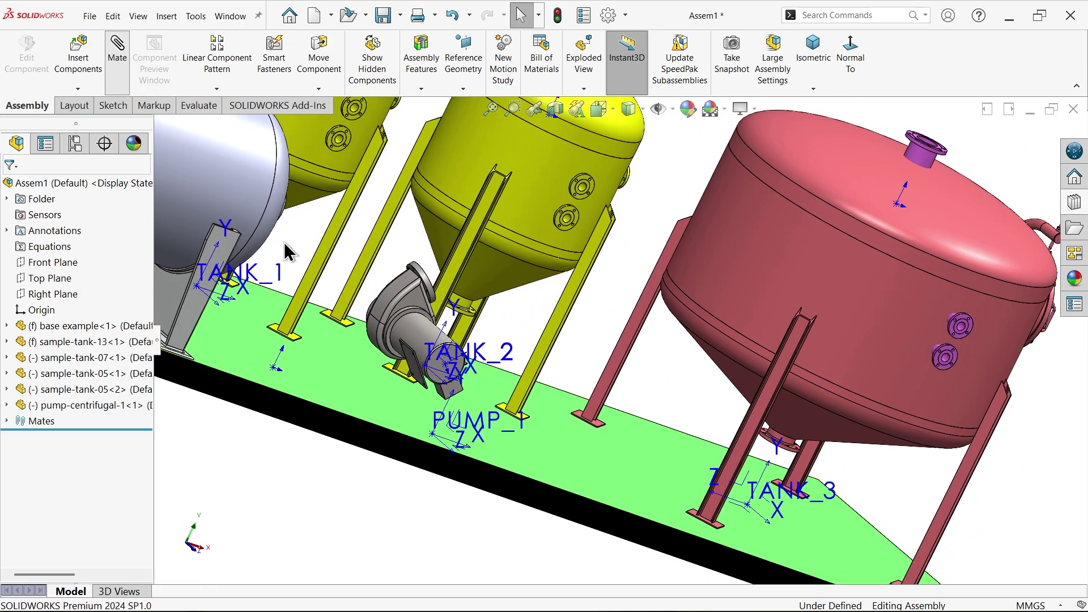
# - Mate the pump's bottom face coincident with the base surface
pyautogui.scroll(-5, 415, 374)
pyautogui.click(493, 339)
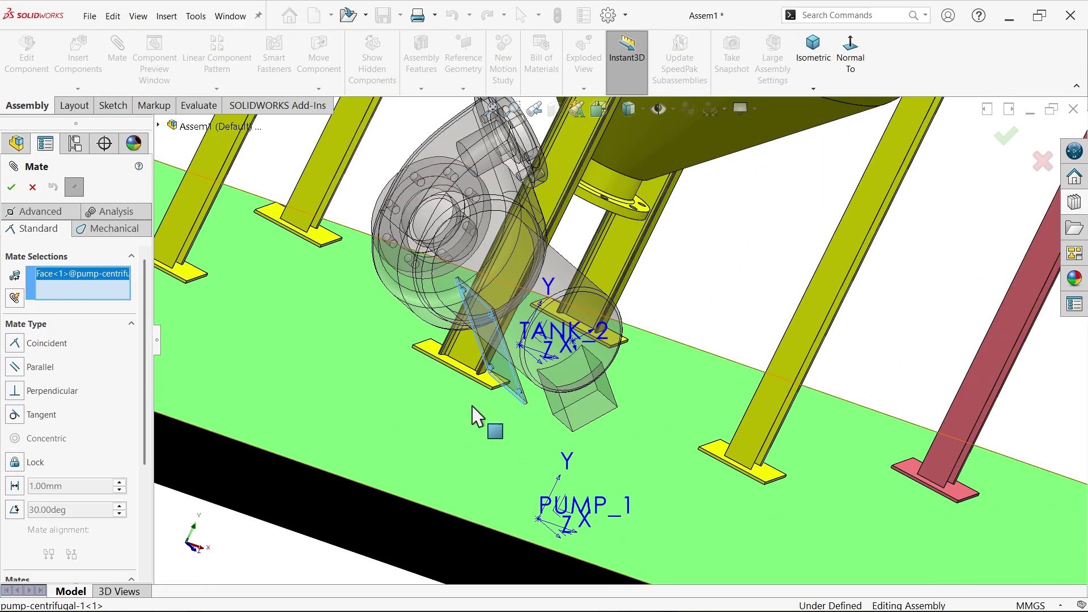
pyautogui.click(461, 445)
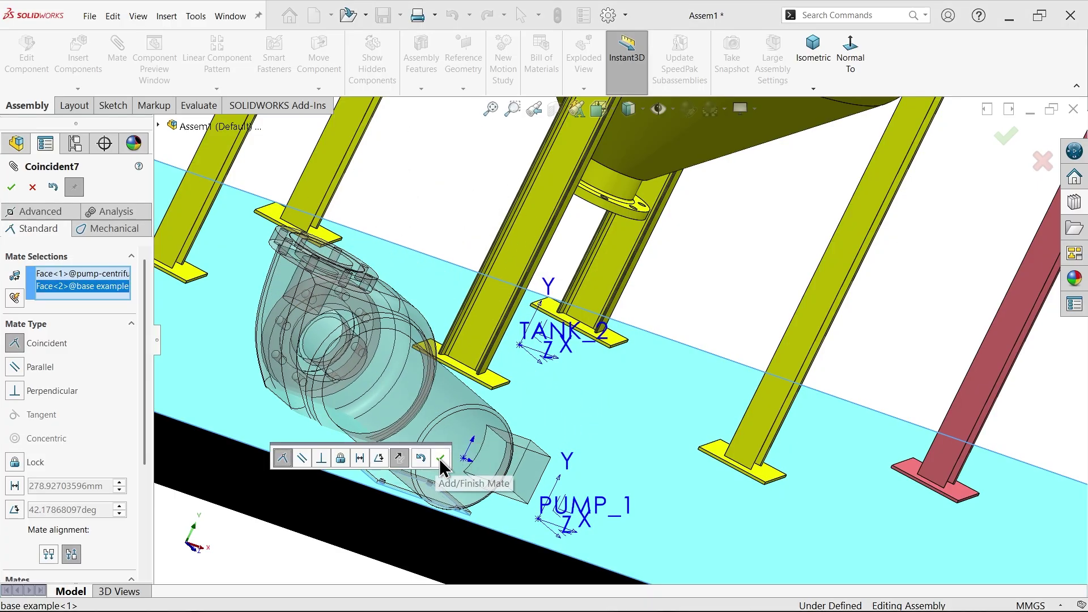
pyautogui.click(440, 458)
pyautogui.scroll(5, 528, 459)
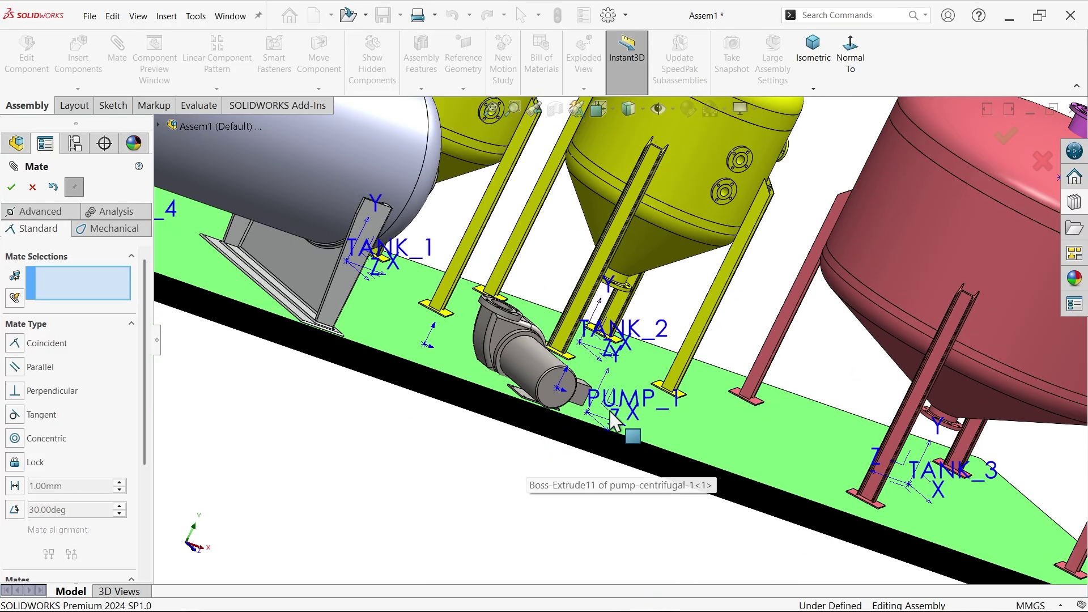
pyautogui.scroll(-4, 519, 420)
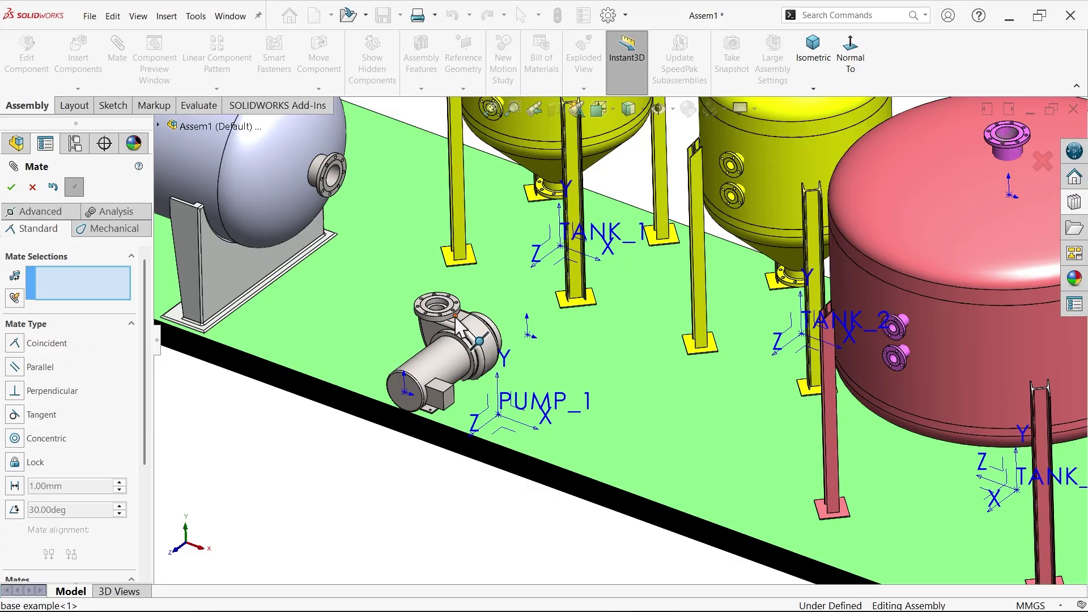
pyautogui.click(33, 187)
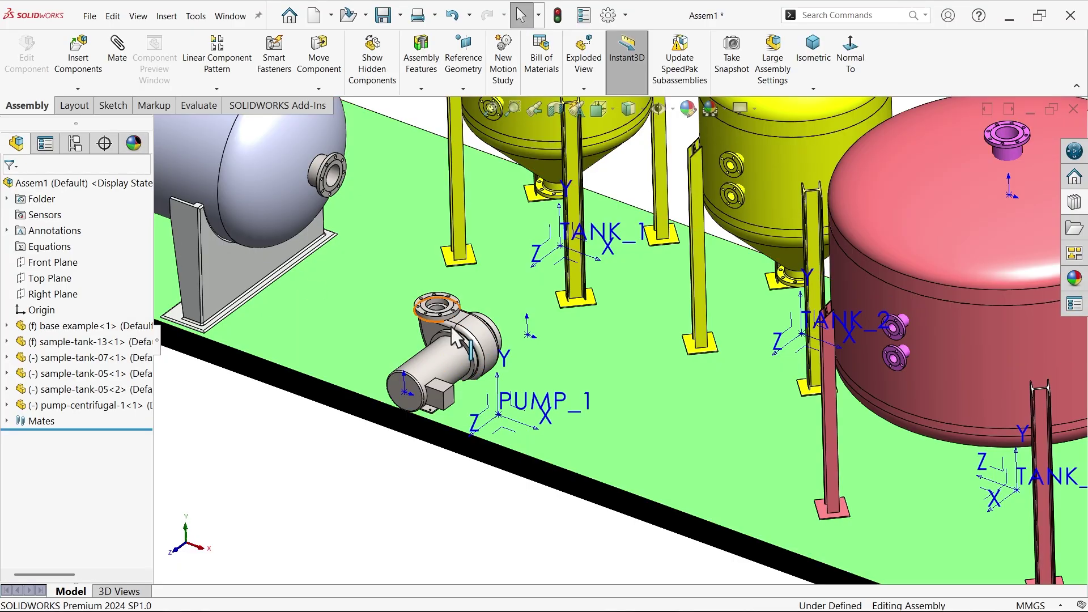
# - Rotate the pump to face the other way and slide it left beside PUMP_1
pyautogui.moveTo(455, 338); pyautogui.dragTo(460, 365)
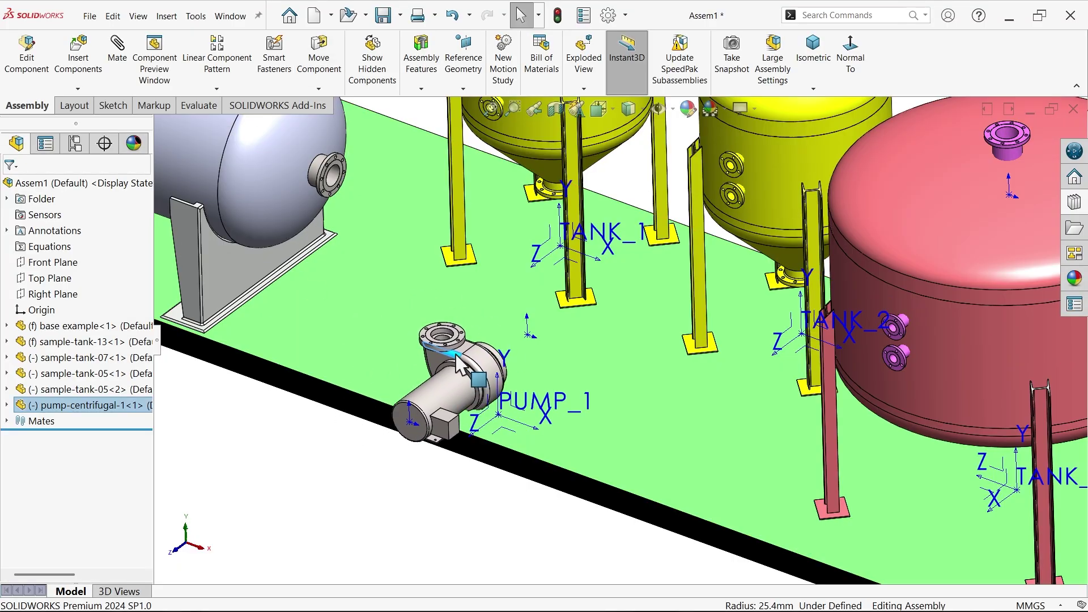
pyautogui.click(319, 89)
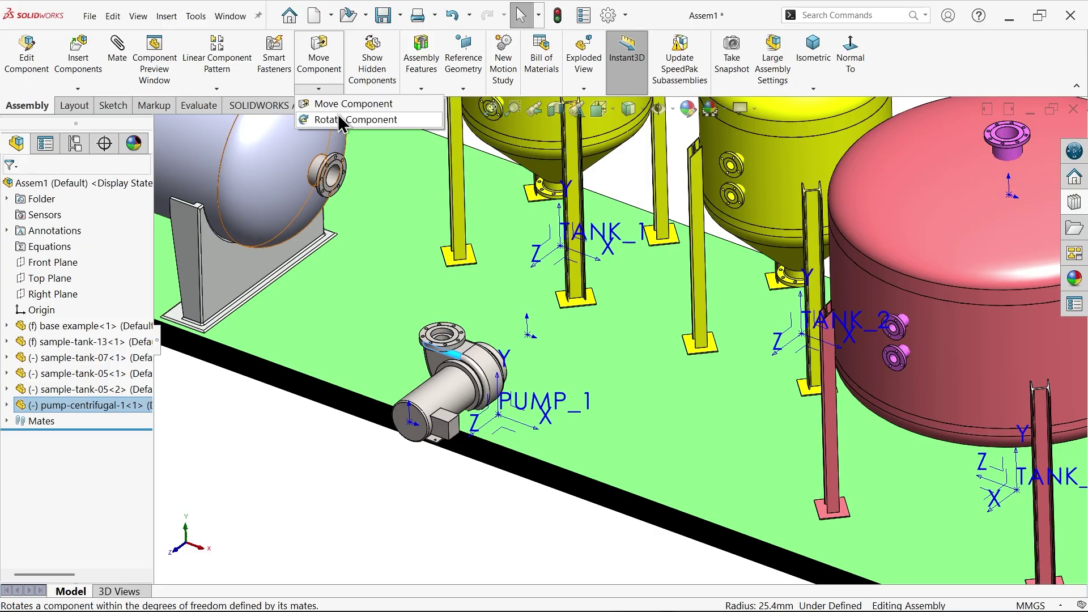
pyautogui.click(340, 119)
pyautogui.moveTo(417, 415); pyautogui.dragTo(643, 254)
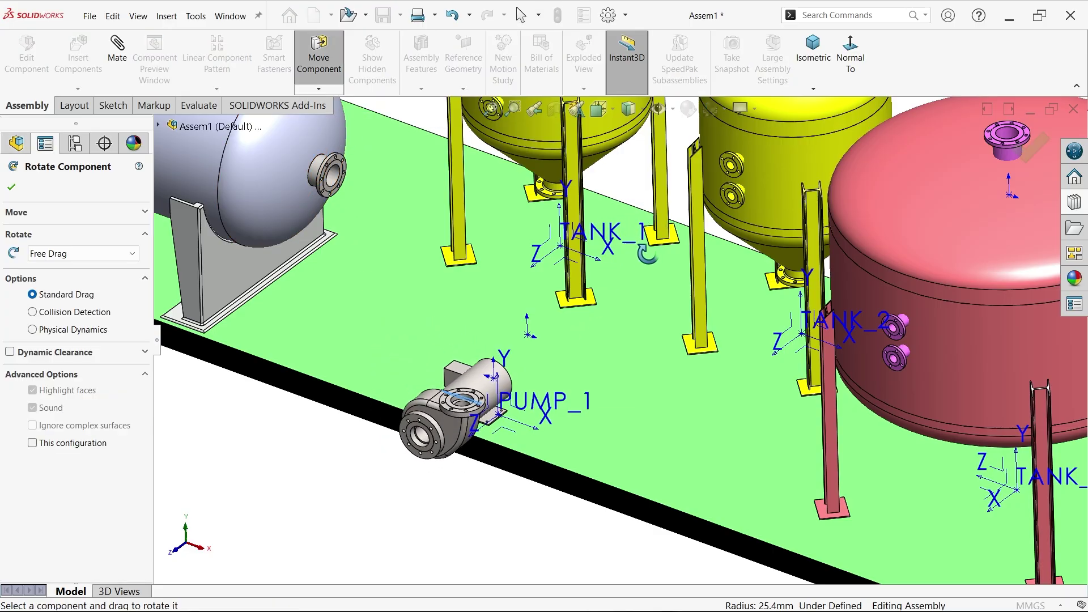
pyautogui.click(11, 188)
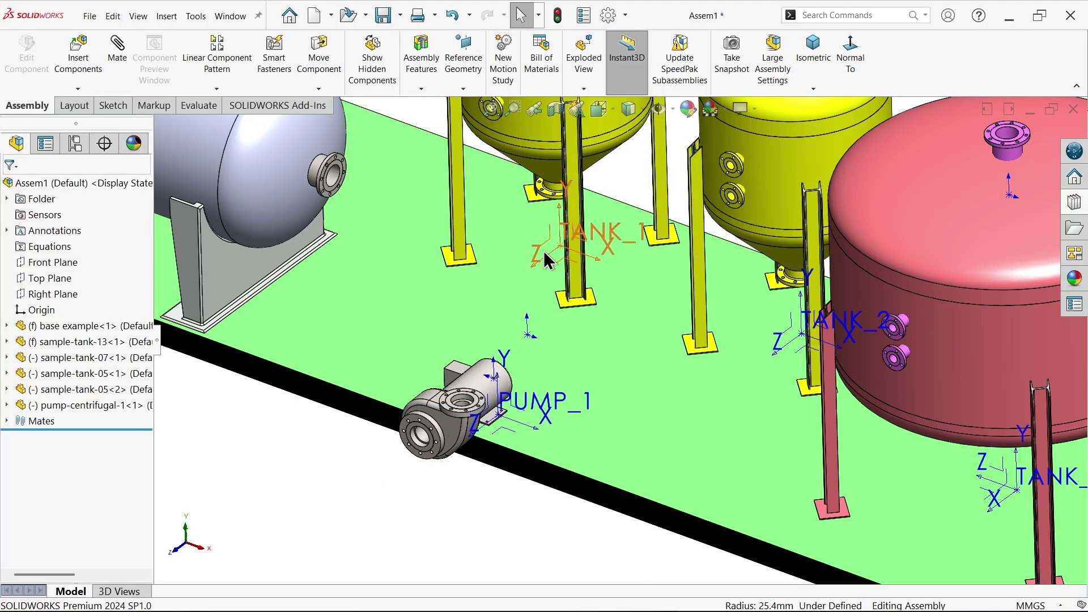
pyautogui.scroll(2, 578, 327)
pyautogui.scroll(-2, 569, 361)
pyautogui.moveTo(496, 392); pyautogui.dragTo(438, 393)
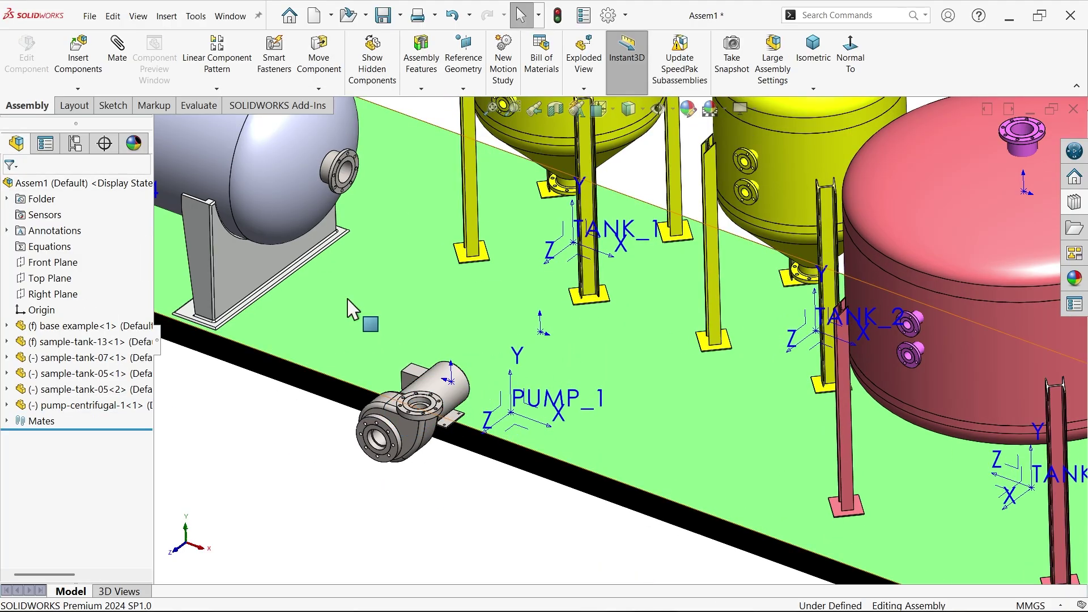
pyautogui.click(113, 111)
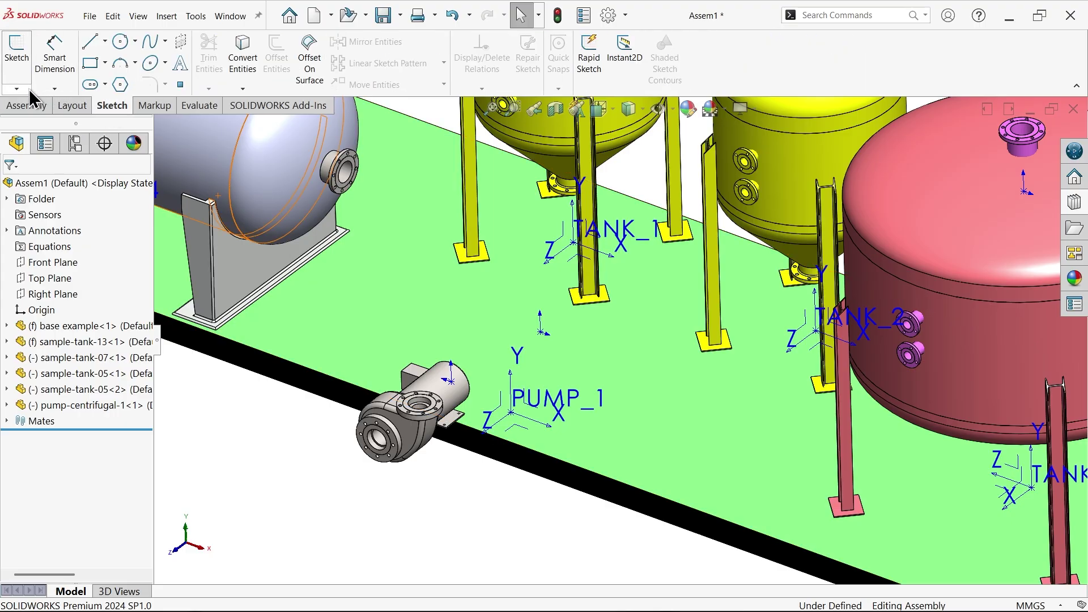
# - Measure 133.35 mm from the pump origin to the green base face, then close Measure
pyautogui.moveTo(505, 323); pyautogui.dragTo(496, 343, button='middle')
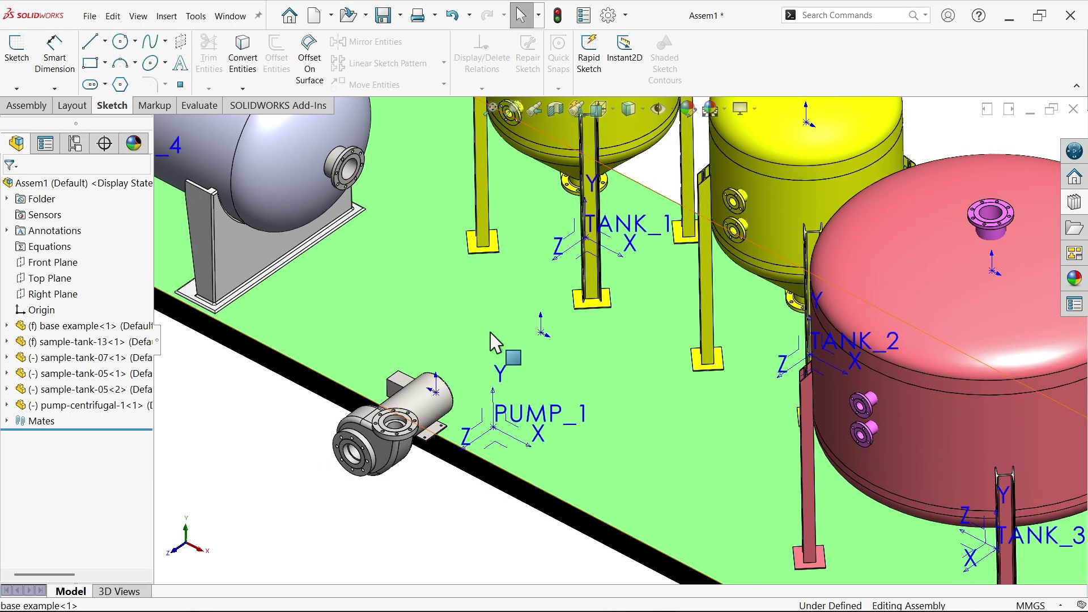
pyautogui.scroll(-3, 486, 381)
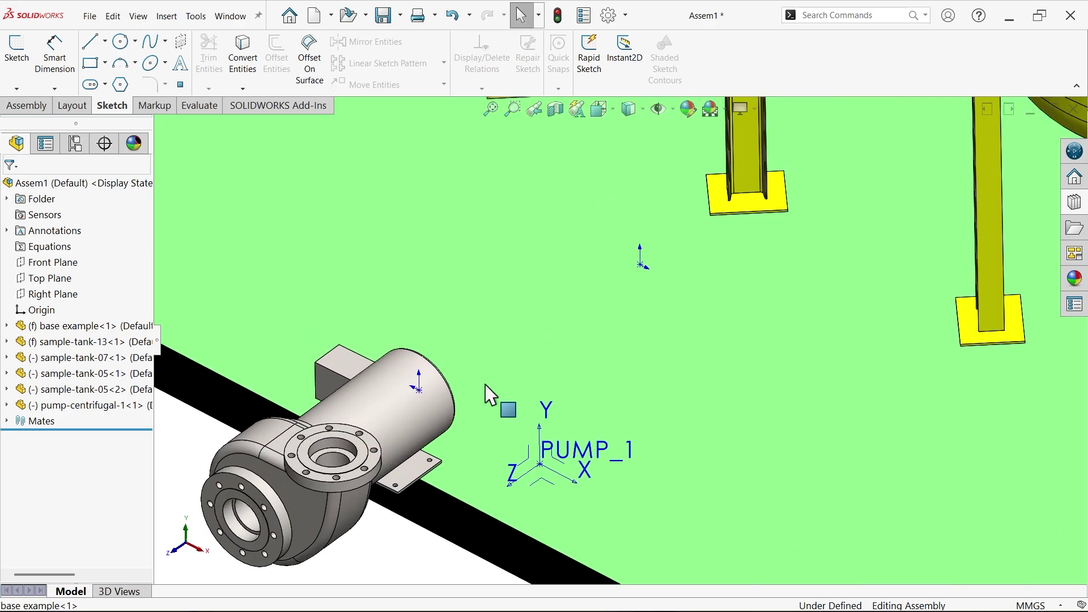
pyautogui.click(209, 111)
pyautogui.click(198, 54)
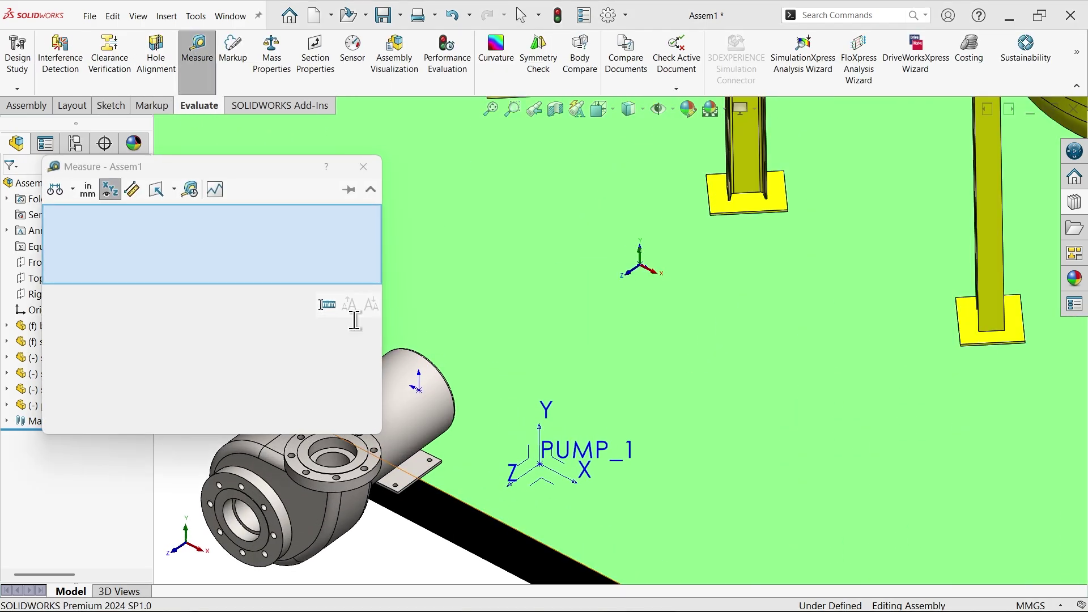
pyautogui.click(419, 390)
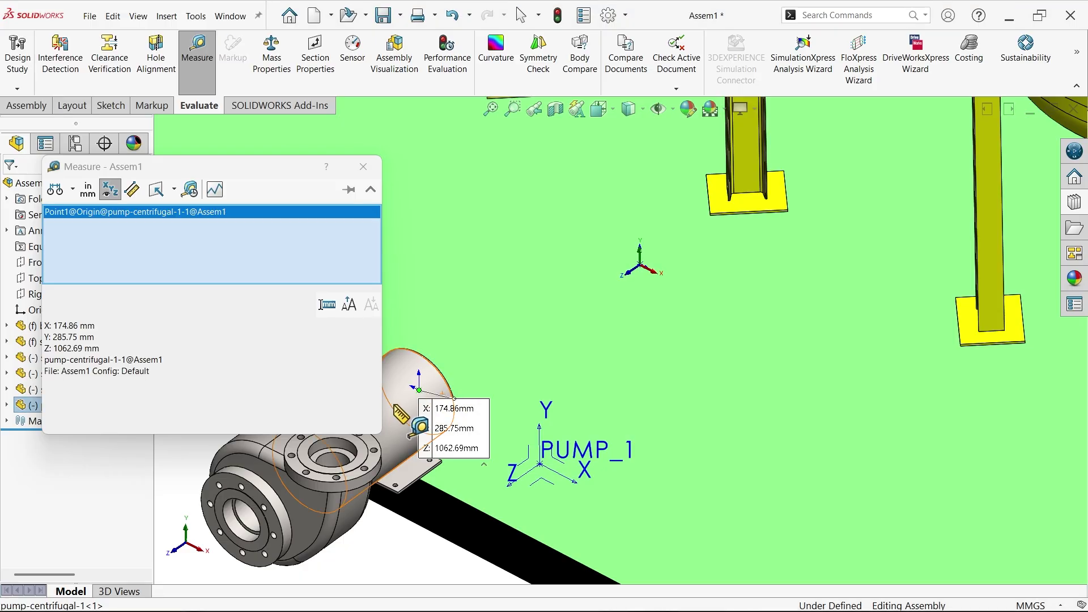
pyautogui.click(482, 493)
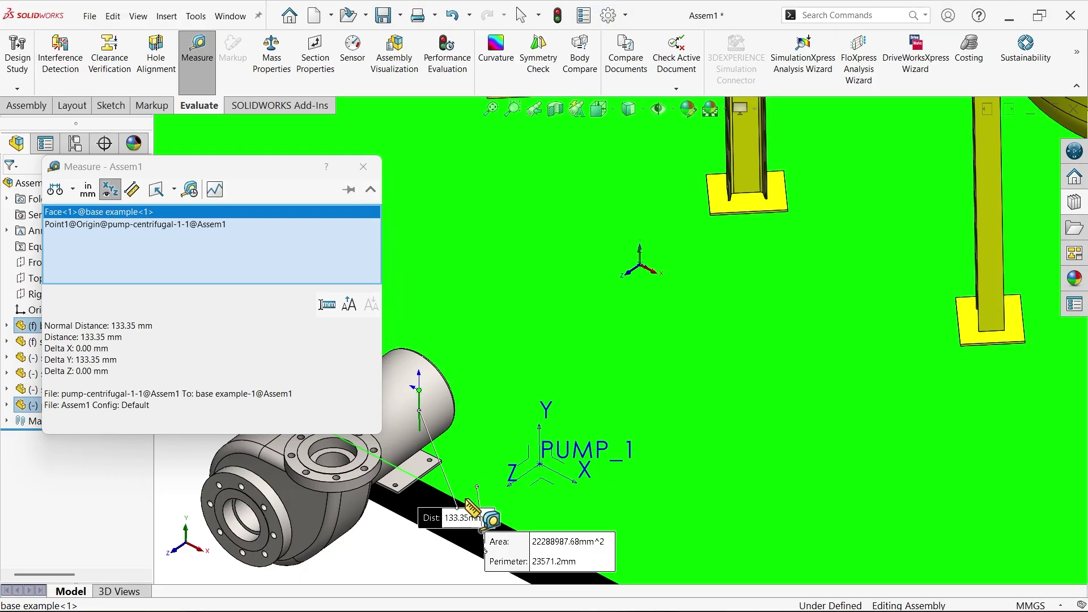
pyautogui.moveTo(432, 525); pyautogui.dragTo(516, 353)
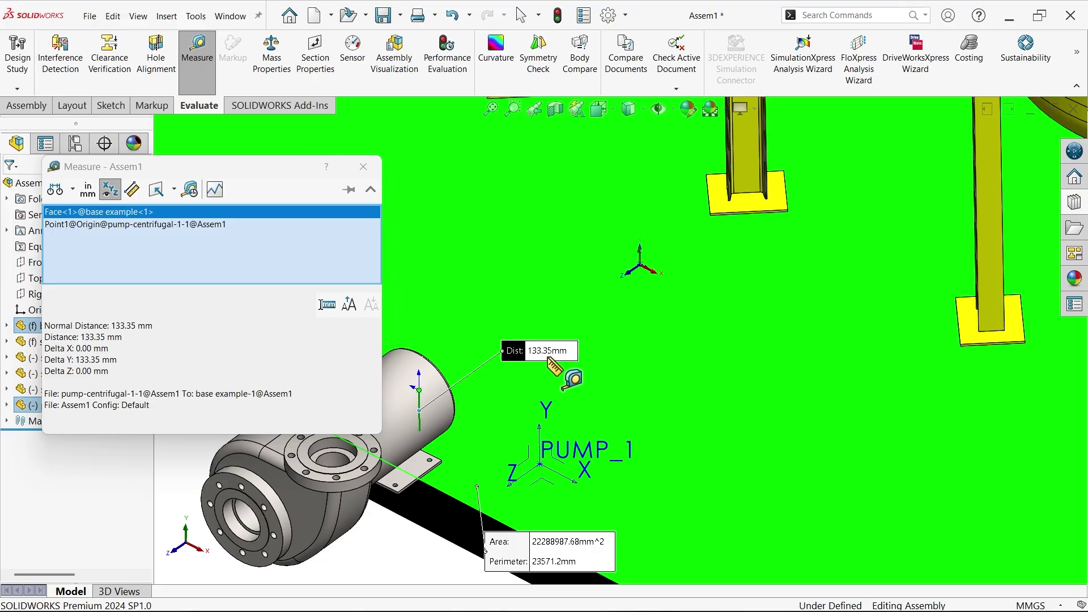
pyautogui.click(365, 168)
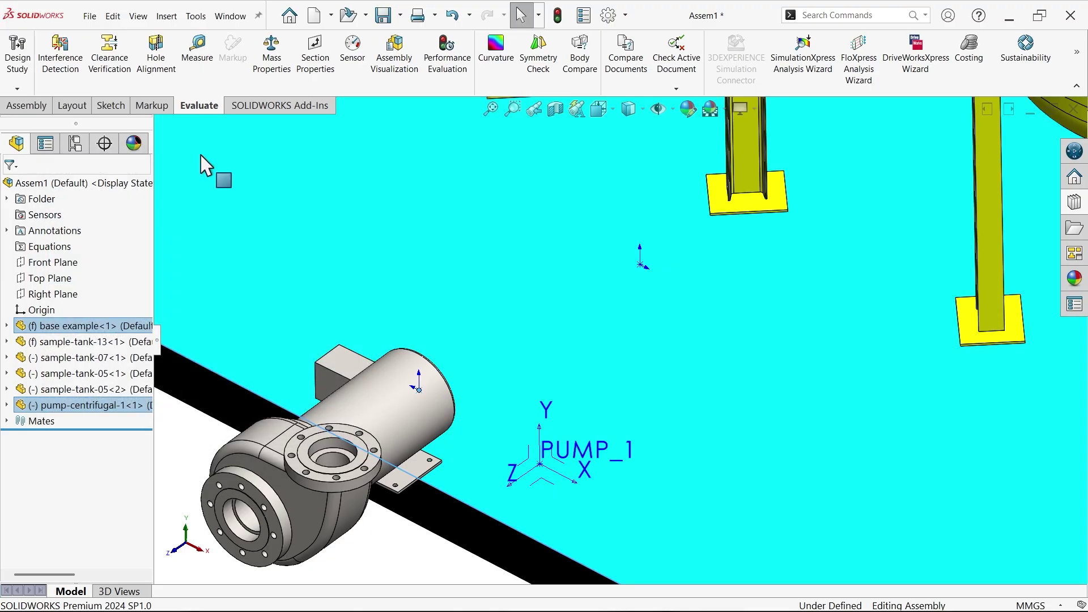
pyautogui.click(117, 104)
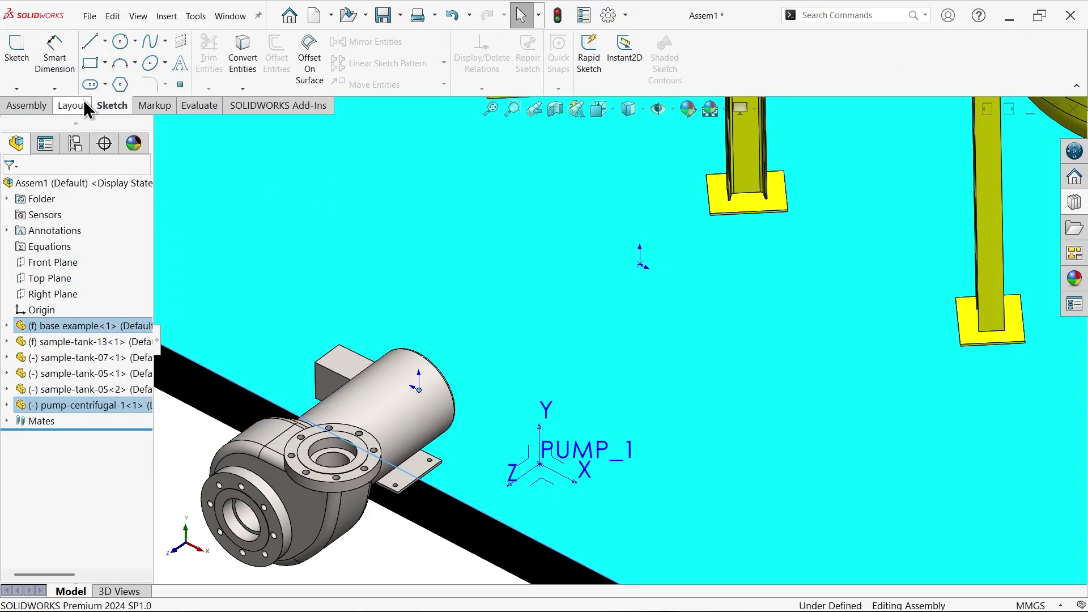
# - Start a new 3D sketch in the assembly
pyautogui.click(16, 88)
pyautogui.click(16, 89)
pyautogui.click(23, 88)
pyautogui.click(46, 103)
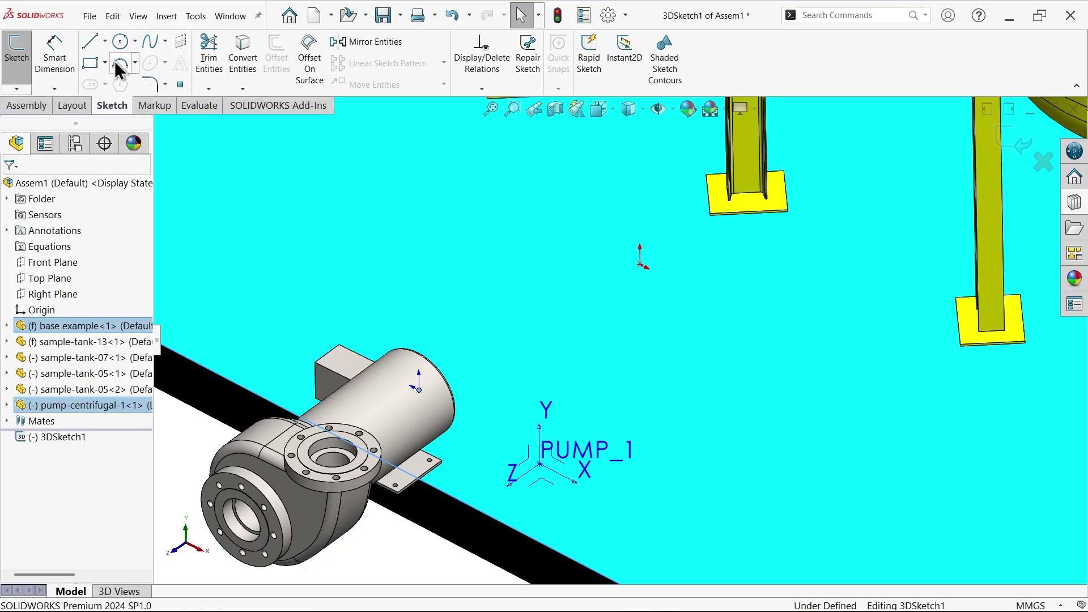
# - Draw a vertical construction centerline rising from the PUMP_1 origin
pyautogui.click(105, 41)
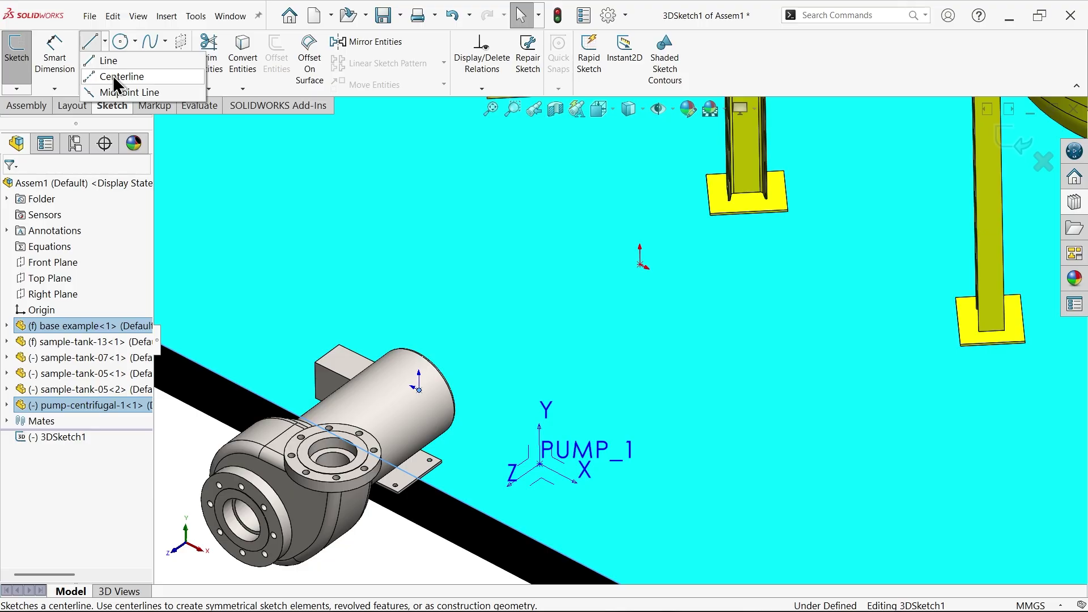
pyautogui.click(113, 76)
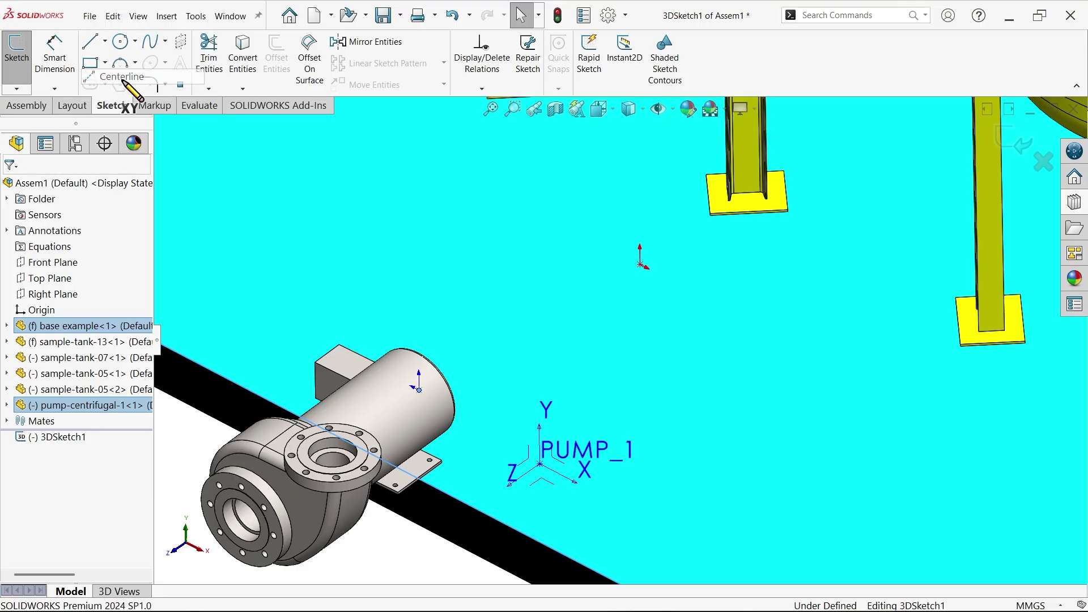
pyautogui.click(540, 464)
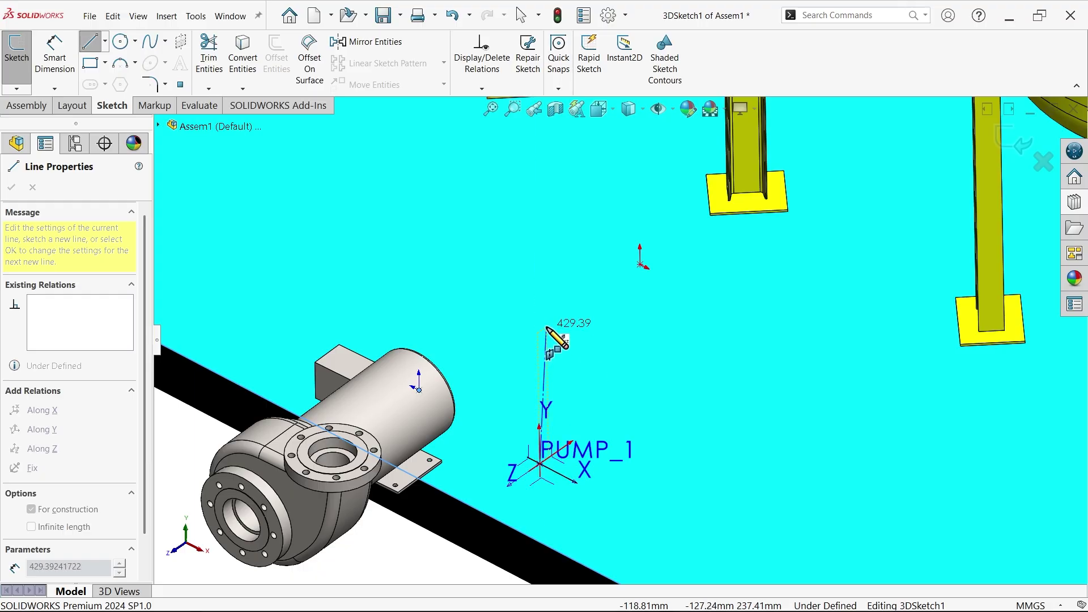
pyautogui.click(537, 300)
pyautogui.rightClick(588, 300)
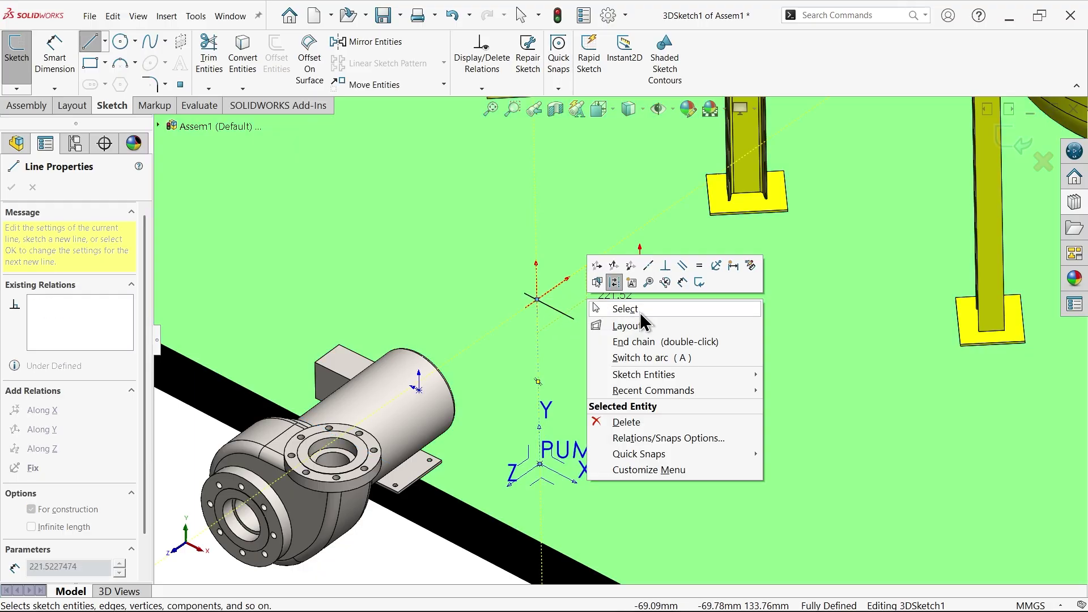
pyautogui.click(624, 309)
# - Dimension the centerline to 133.35 mm and exit the 3D sketch
pyautogui.click(54, 71)
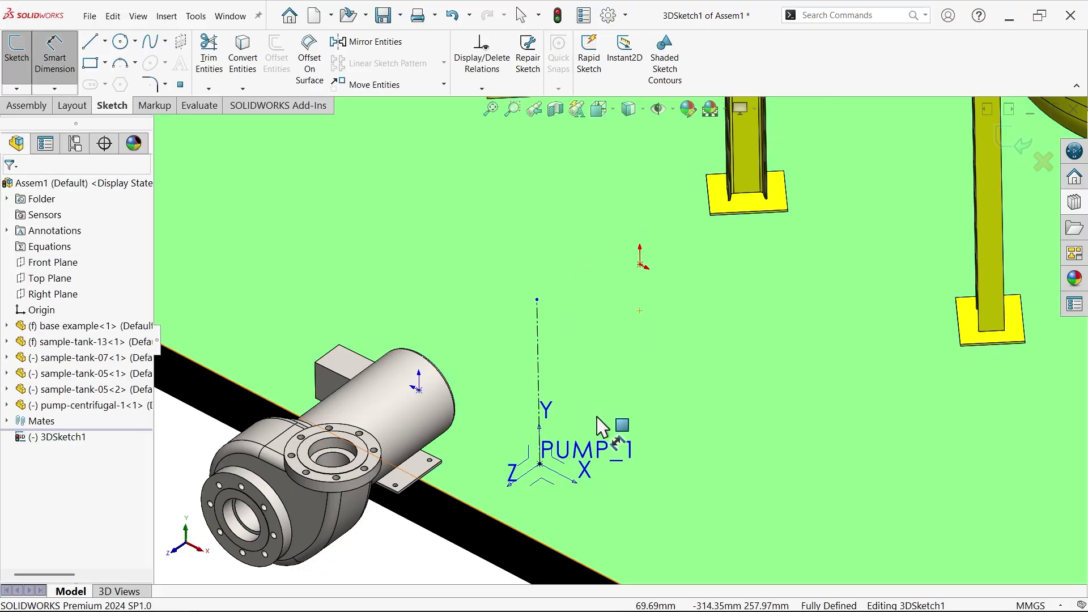
pyautogui.click(539, 377)
pyautogui.click(574, 375)
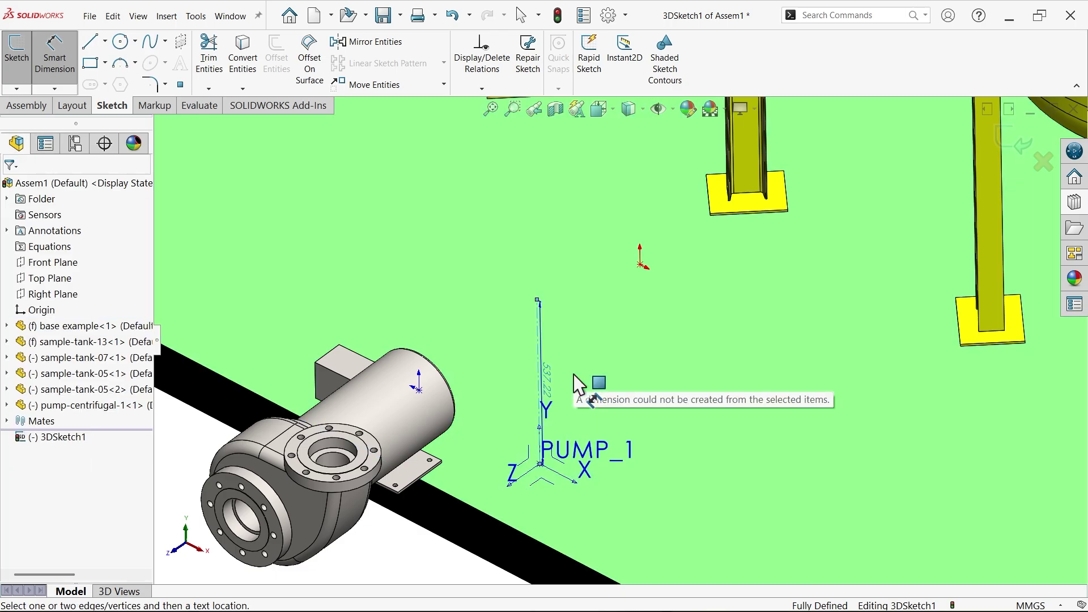
pyautogui.scroll(5, 567, 380)
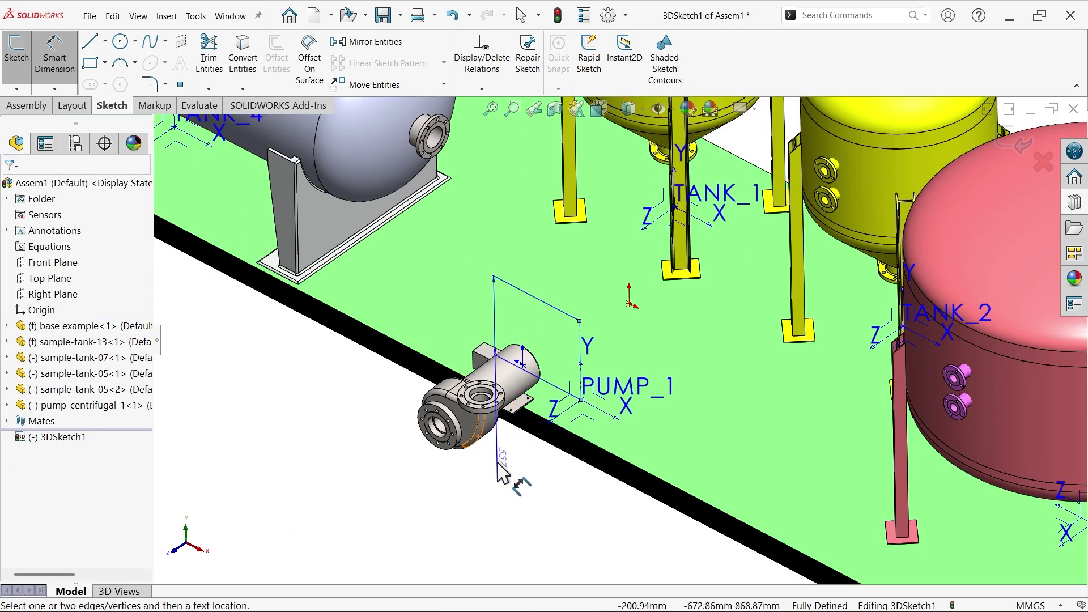
pyautogui.click(499, 474)
pyautogui.write('133.35')
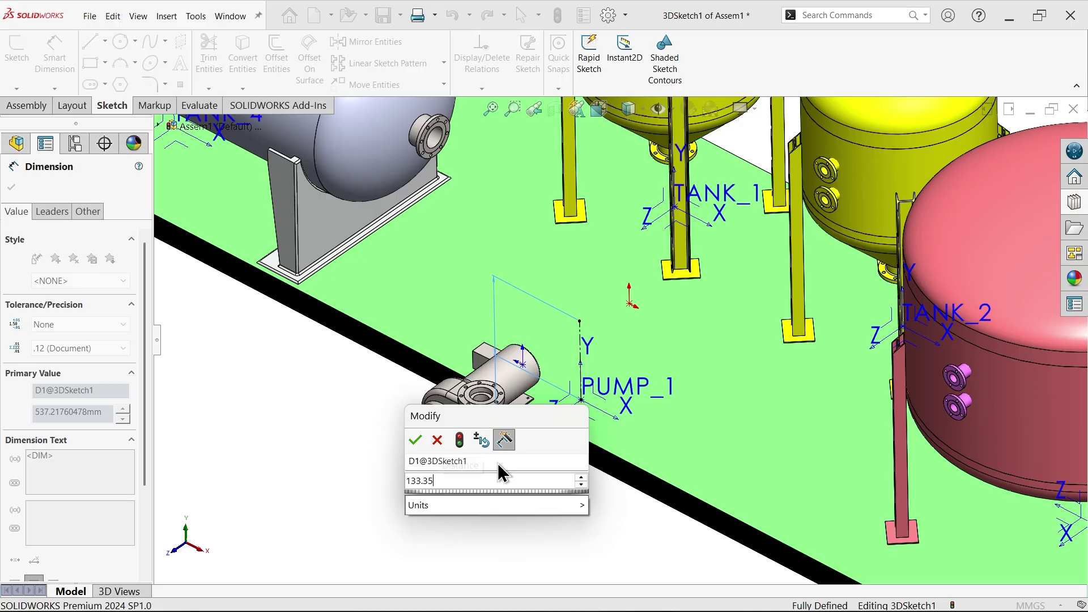
pyautogui.press('Return')
pyautogui.scroll(-4, 501, 397)
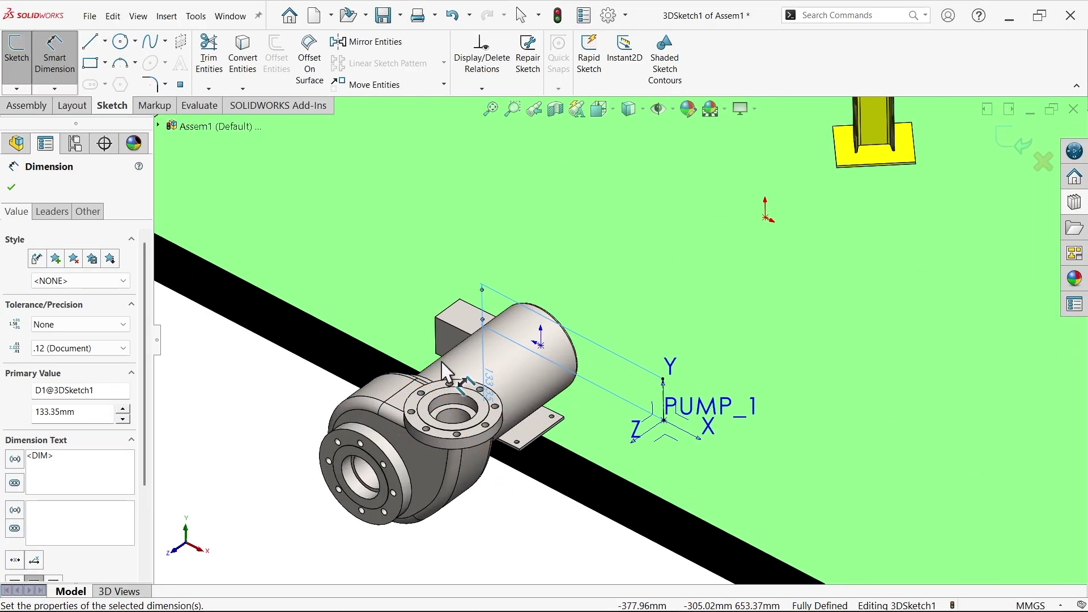
pyautogui.click(13, 189)
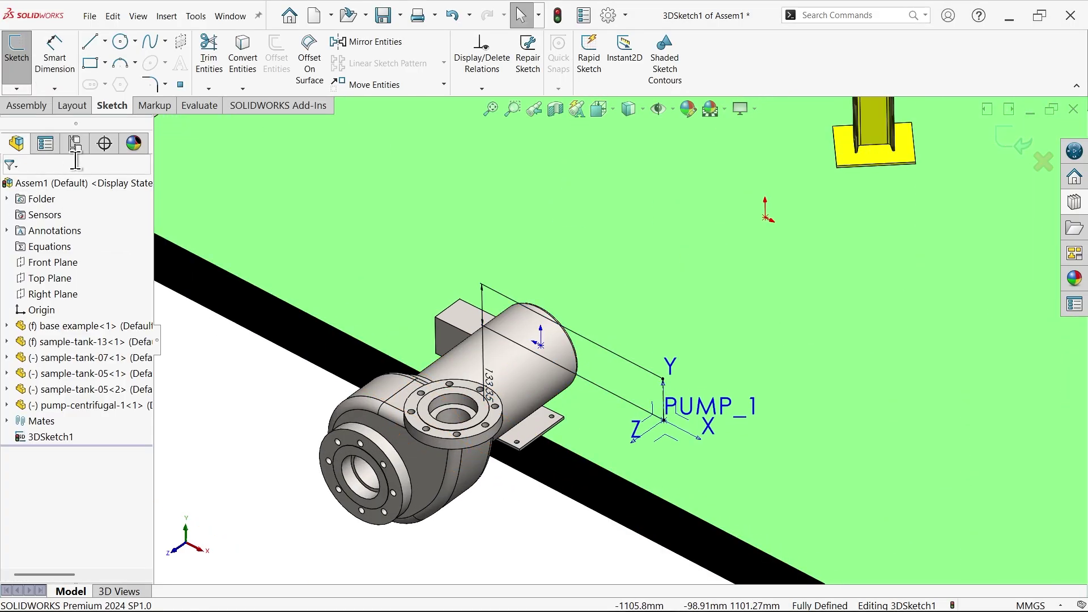
pyautogui.click(71, 109)
pyautogui.click(35, 107)
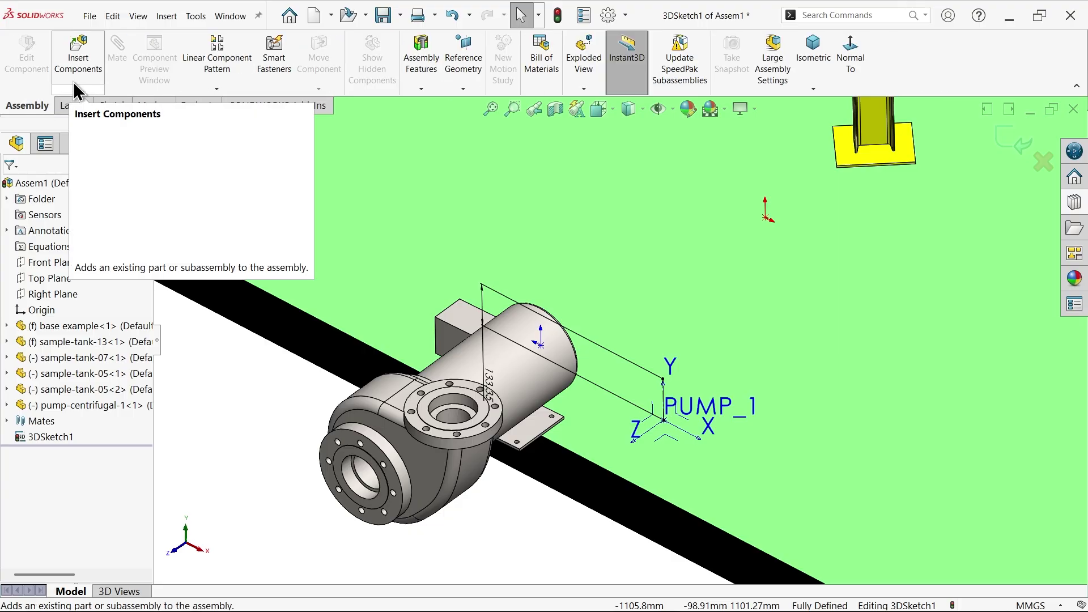
pyautogui.click(1012, 142)
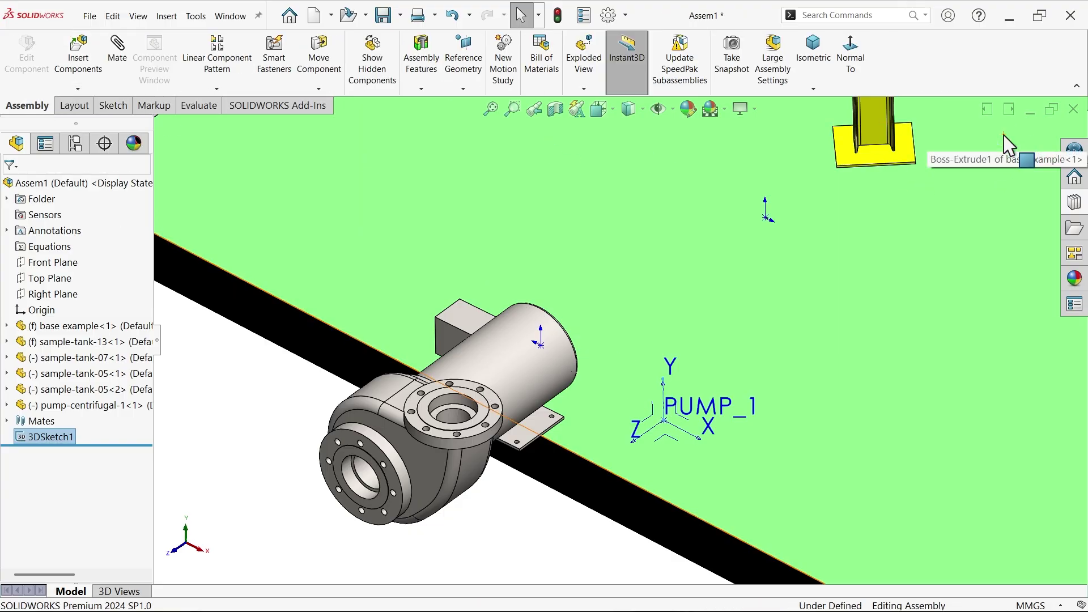
# - Mate the pump's origin coincident with the sketch centerline
pyautogui.click(121, 60)
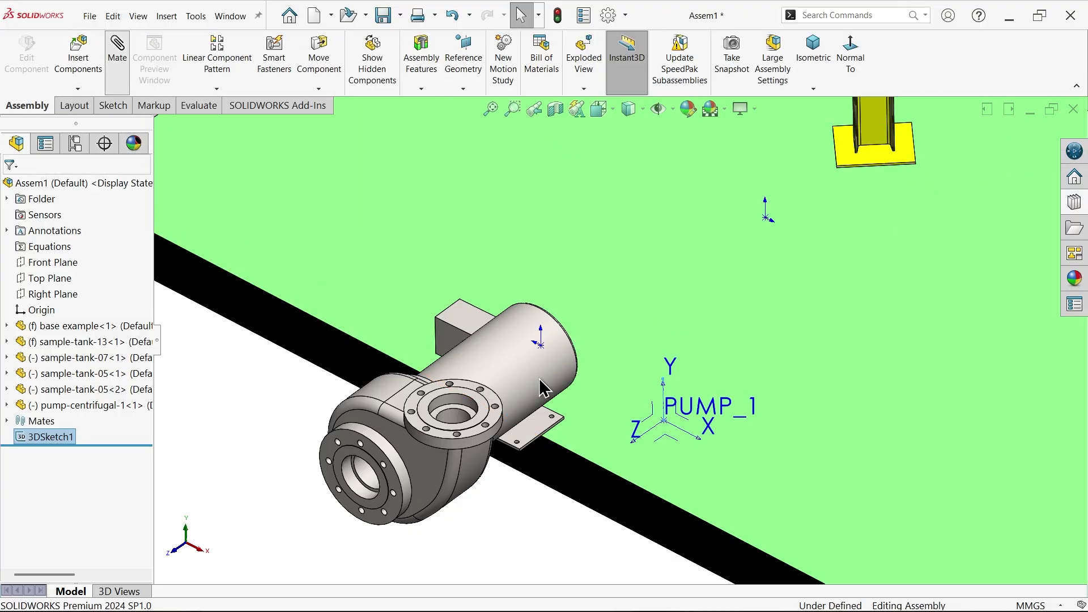
pyautogui.click(668, 405)
pyautogui.click(542, 344)
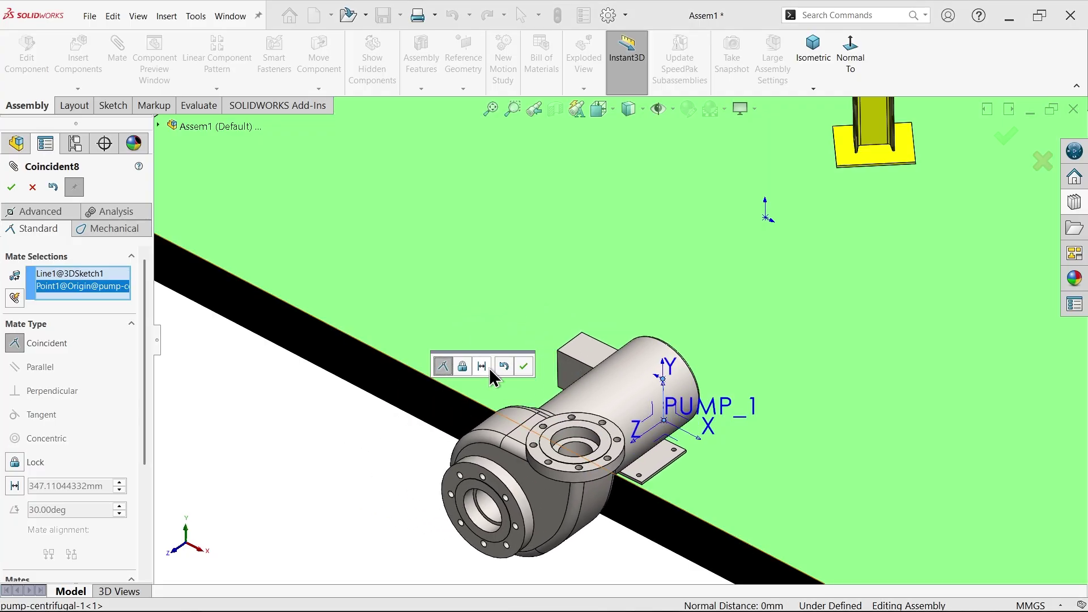
pyautogui.click(523, 366)
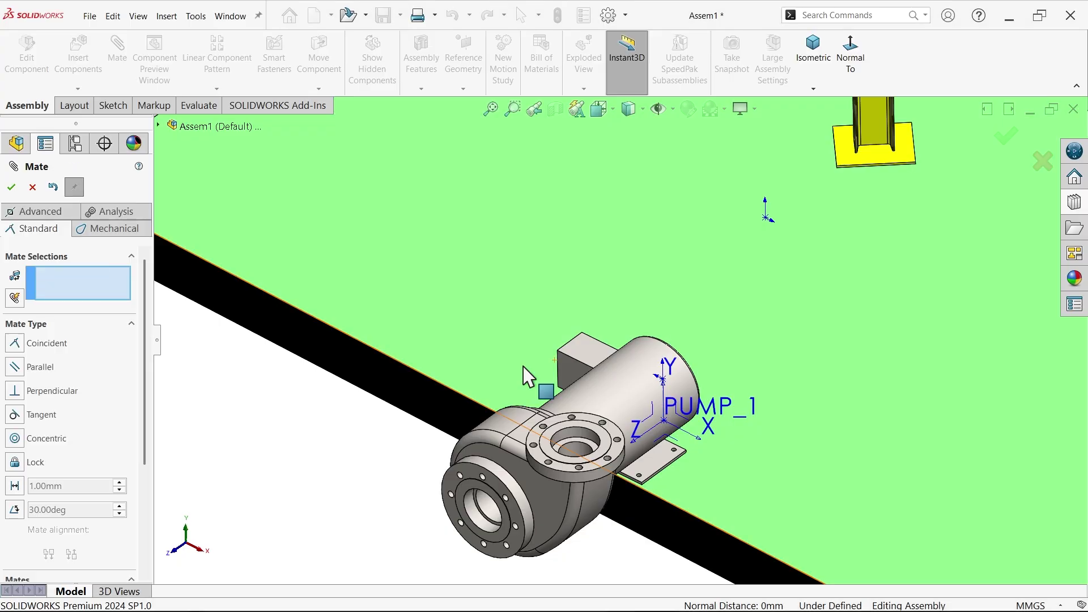
pyautogui.click(32, 187)
# - Drag the pump along its centerline guide to test its freedom
pyautogui.moveTo(566, 518); pyautogui.dragTo(549, 472)
pyautogui.press('Escape')
pyautogui.scroll(-5, 593, 430)
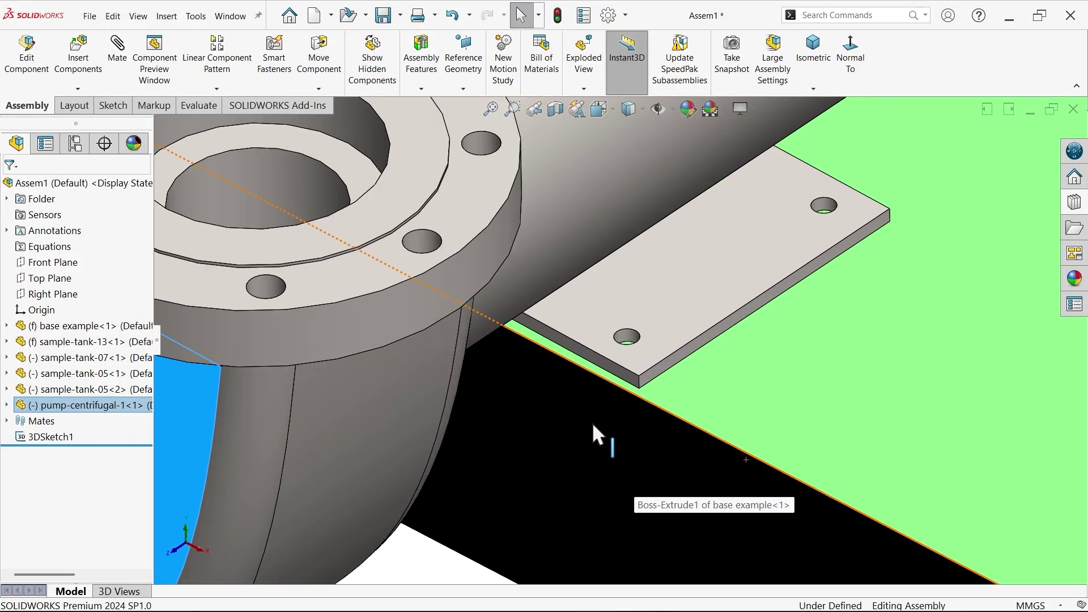
pyautogui.moveTo(466, 388); pyautogui.dragTo(497, 414)
pyautogui.press('Escape')
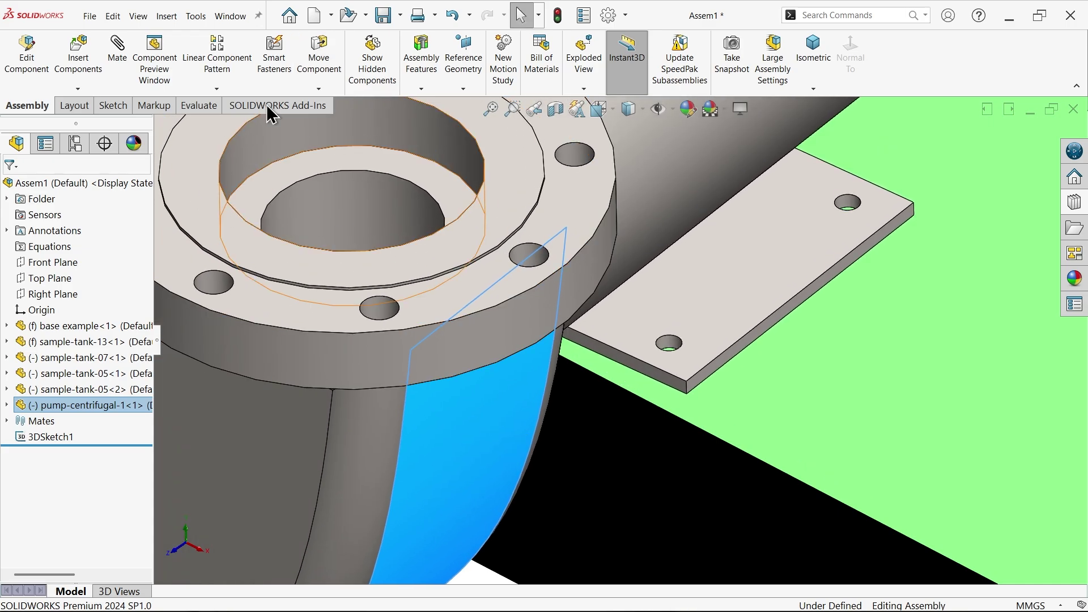
# - Add a Parallel mate between the green base face and the pump plate face
pyautogui.click(116, 60)
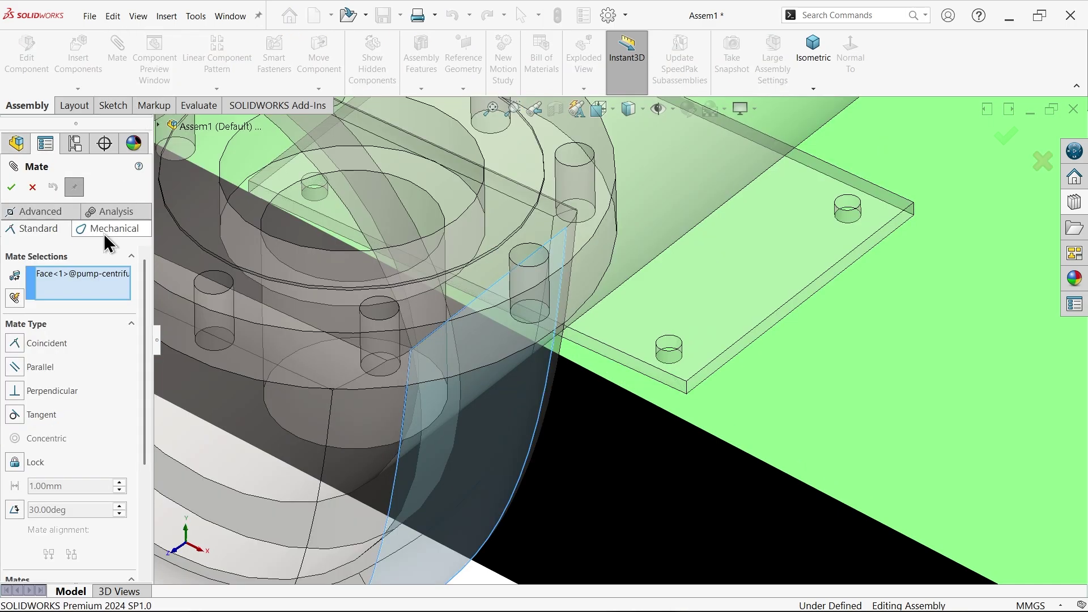
pyautogui.rightClick(82, 293)
pyautogui.click(134, 294)
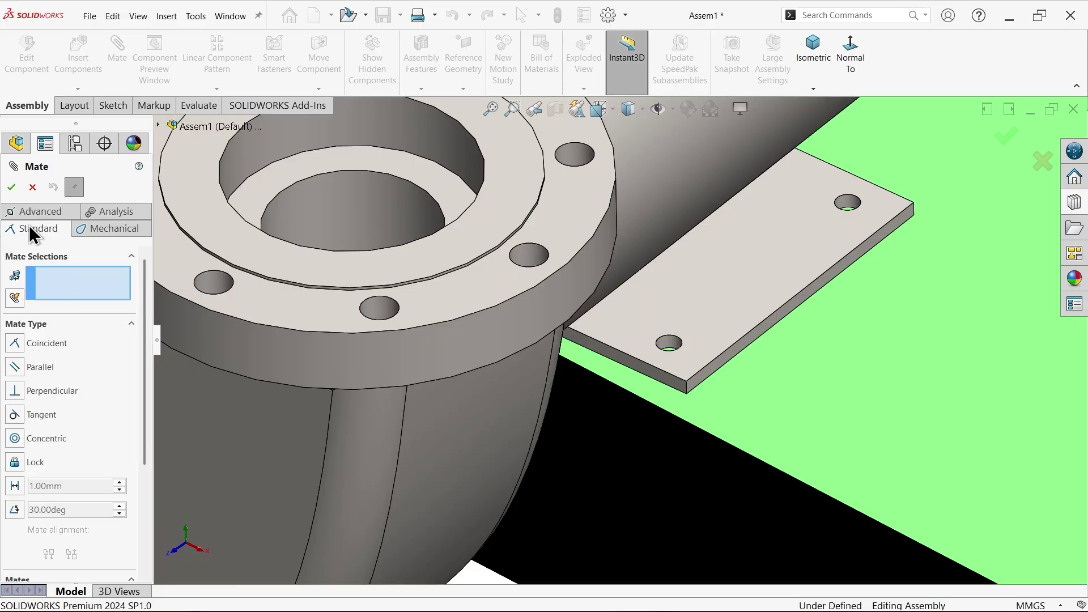
pyautogui.click(611, 410)
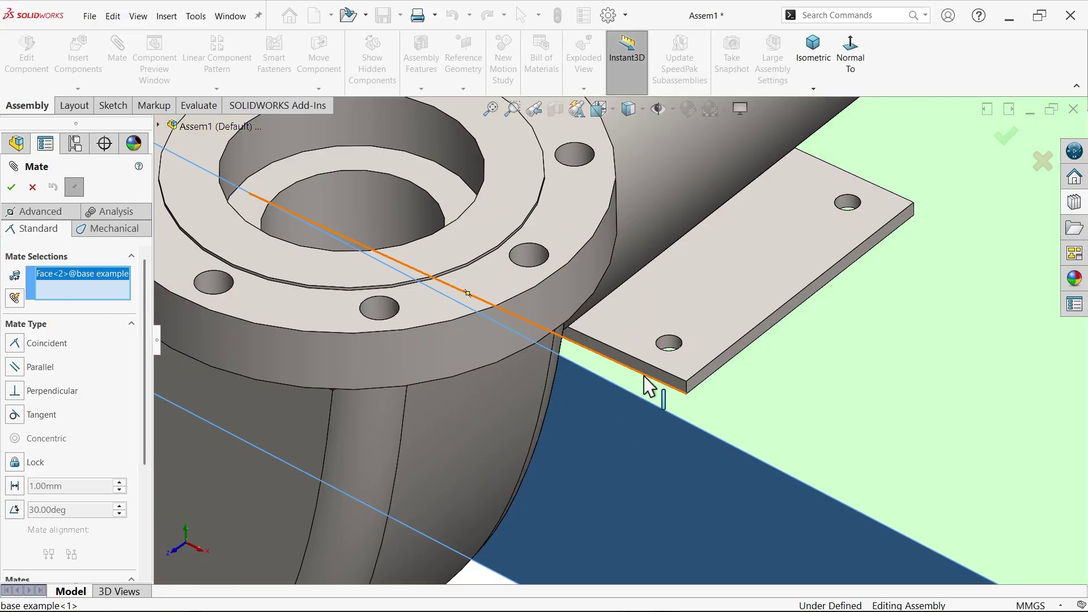
pyautogui.click(659, 385)
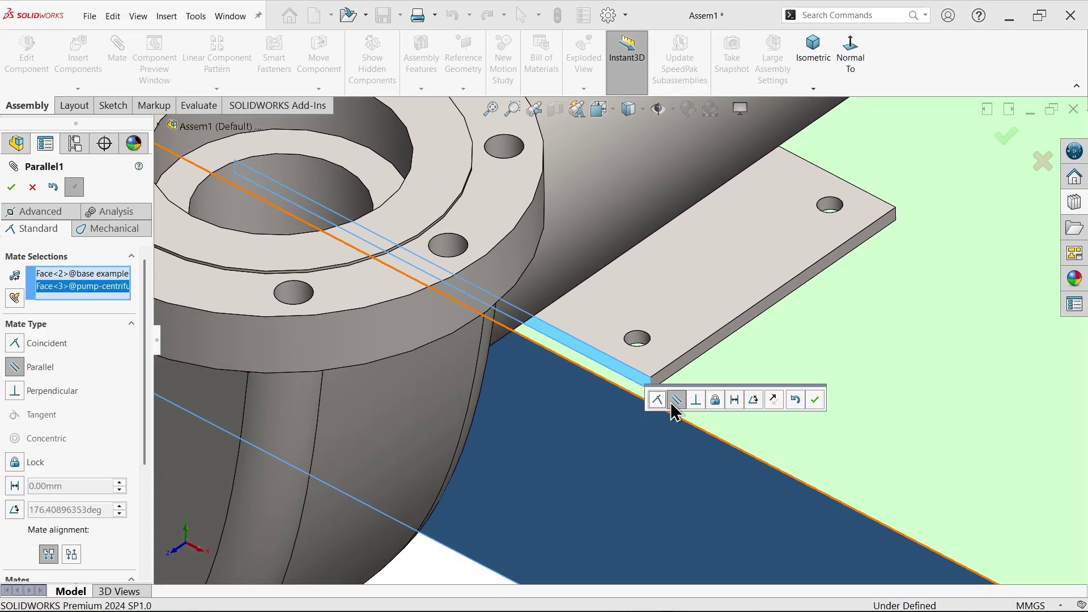
pyautogui.click(816, 401)
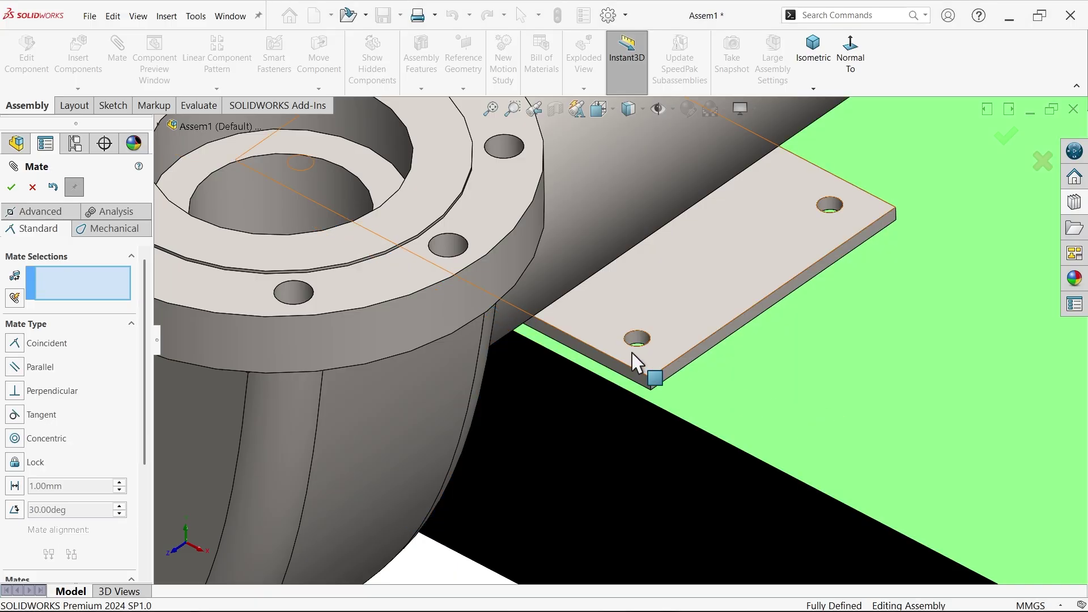
pyautogui.scroll(5, 593, 334)
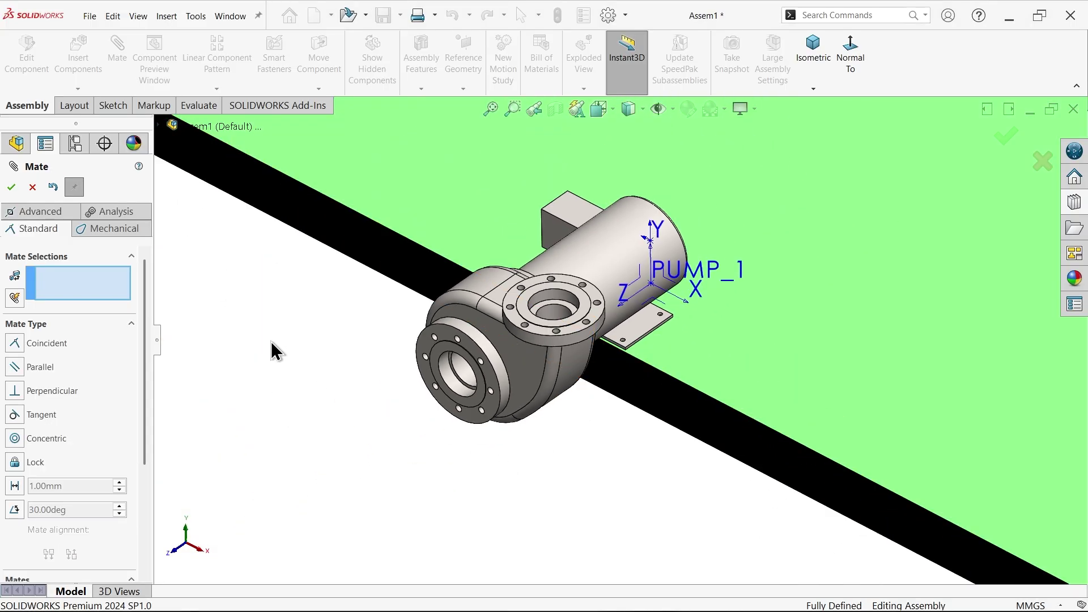
# - Close the Mate command, orbit and zoom back to the tanks and pump, and reopen the Design Library
pyautogui.click(33, 187)
pyautogui.moveTo(374, 357)
pyautogui.mouseDown(button='middle')
pyautogui.moveTo(308, 301)
pyautogui.moveTo(318, 389)
pyautogui.moveTo(368, 357)
pyautogui.mouseUp(button='middle')
pyautogui.scroll(6, 374, 360)
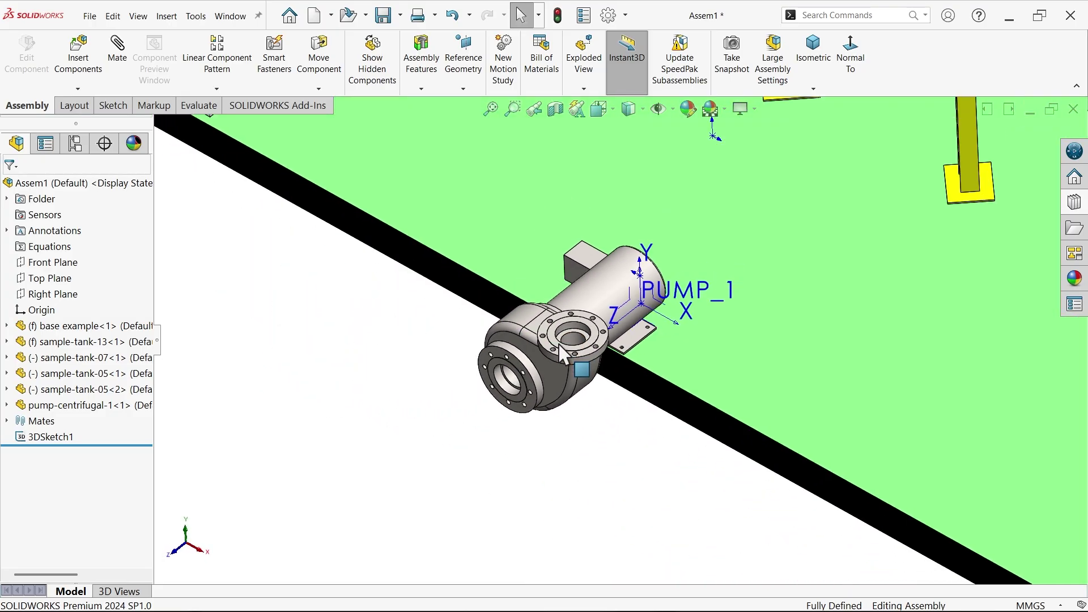
pyautogui.scroll(5, 684, 307)
pyautogui.moveTo(692, 310); pyautogui.dragTo(706, 271, button='middle')
pyautogui.scroll(-4, 728, 261)
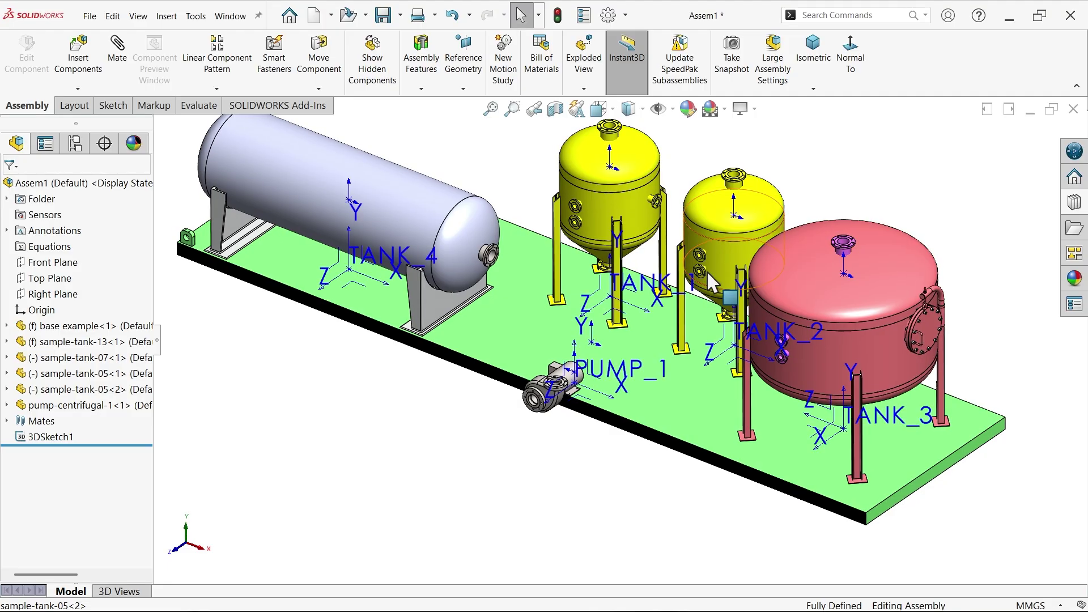
pyautogui.scroll(-3, 633, 267)
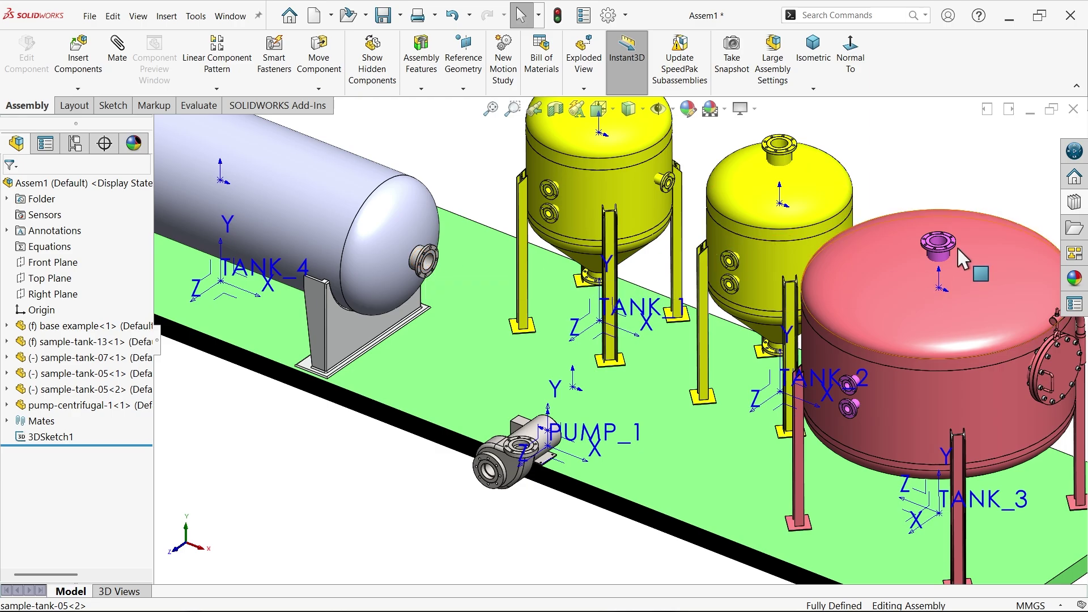
pyautogui.click(1073, 205)
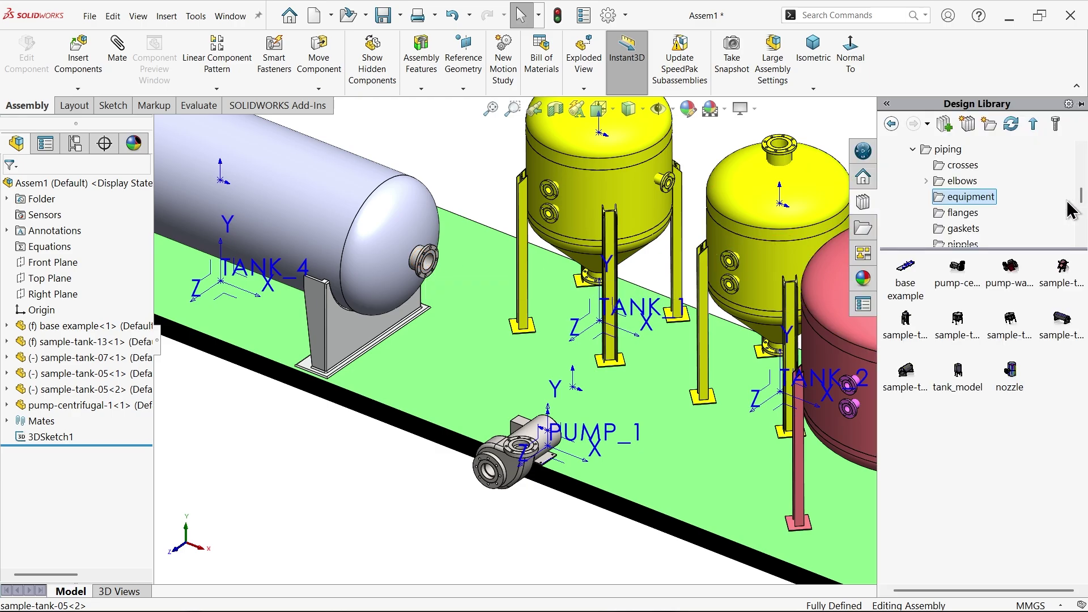
# - Drop a 150-NPS5 slip-on weld flange from the piping flanges onto TANK_4's nozzle
pyautogui.click(973, 199)
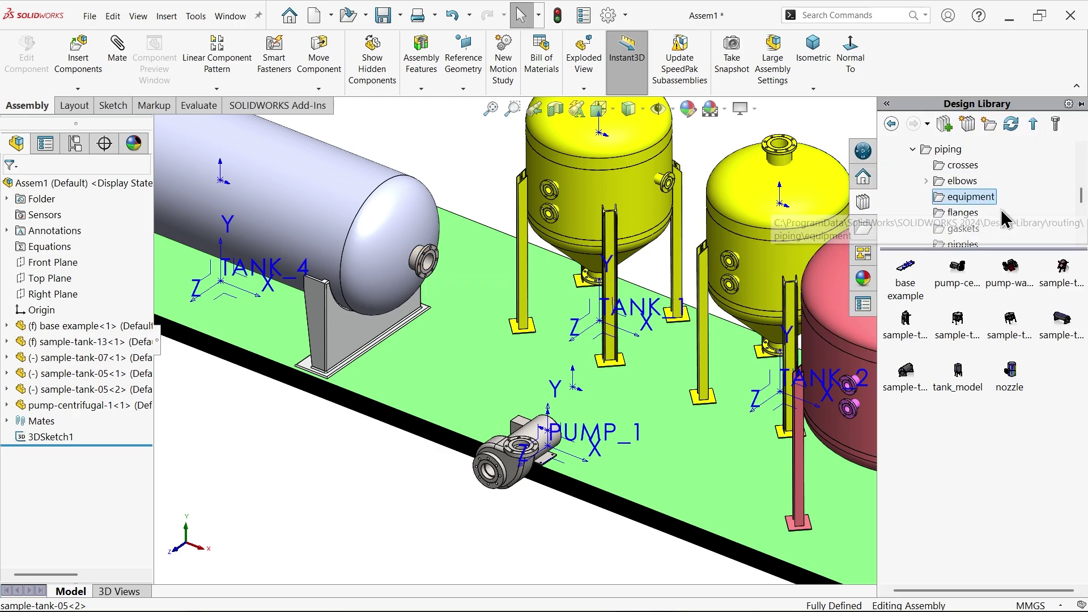
pyautogui.click(964, 214)
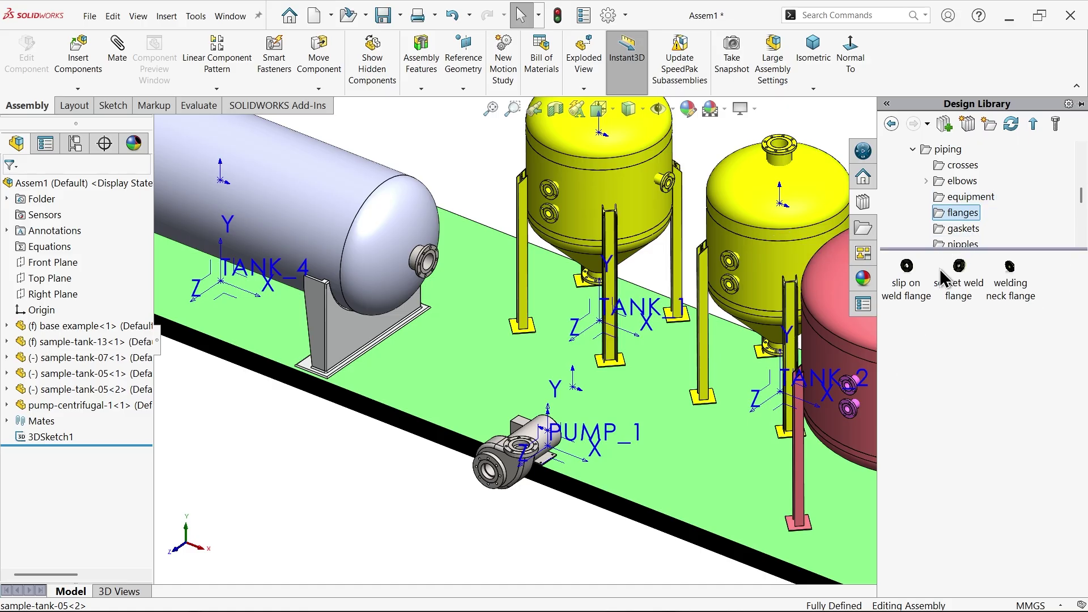
pyautogui.moveTo(902, 298); pyautogui.dragTo(497, 285)
pyautogui.scroll(-5, 448, 262)
pyautogui.scroll(-2, 447, 262)
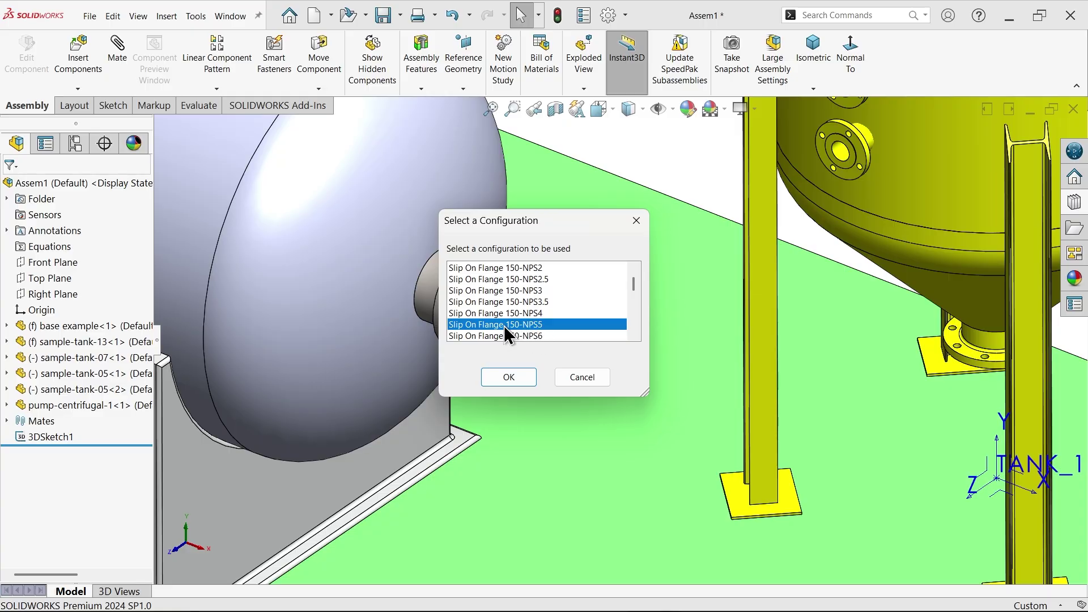
pyautogui.click(509, 377)
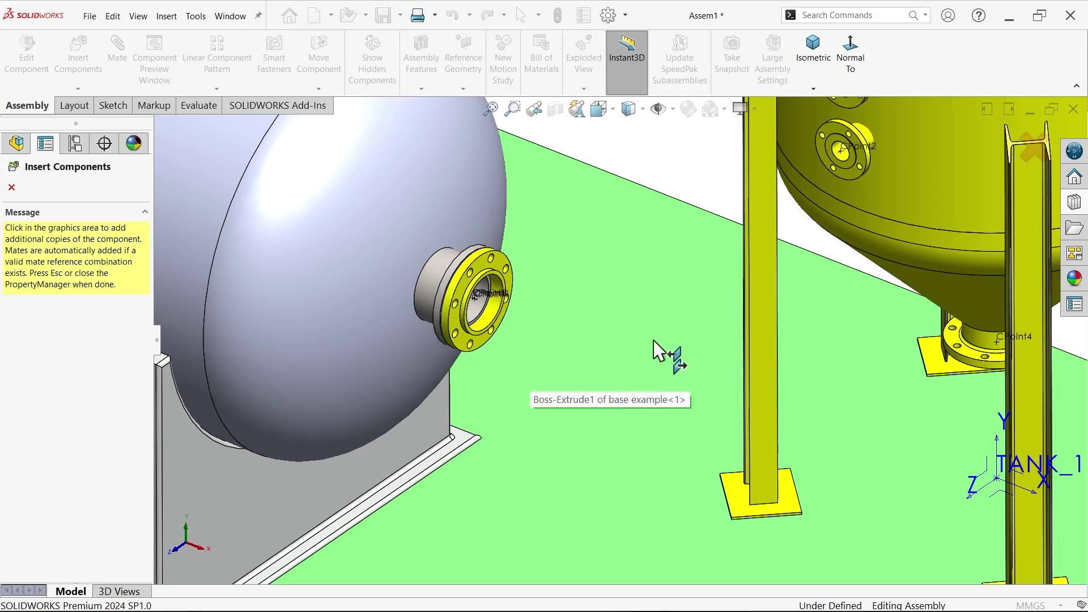
# - Place a second flange copy on TANK_3's top and finish inserting
pyautogui.scroll(5, 658, 352)
pyautogui.scroll(-5, 917, 326)
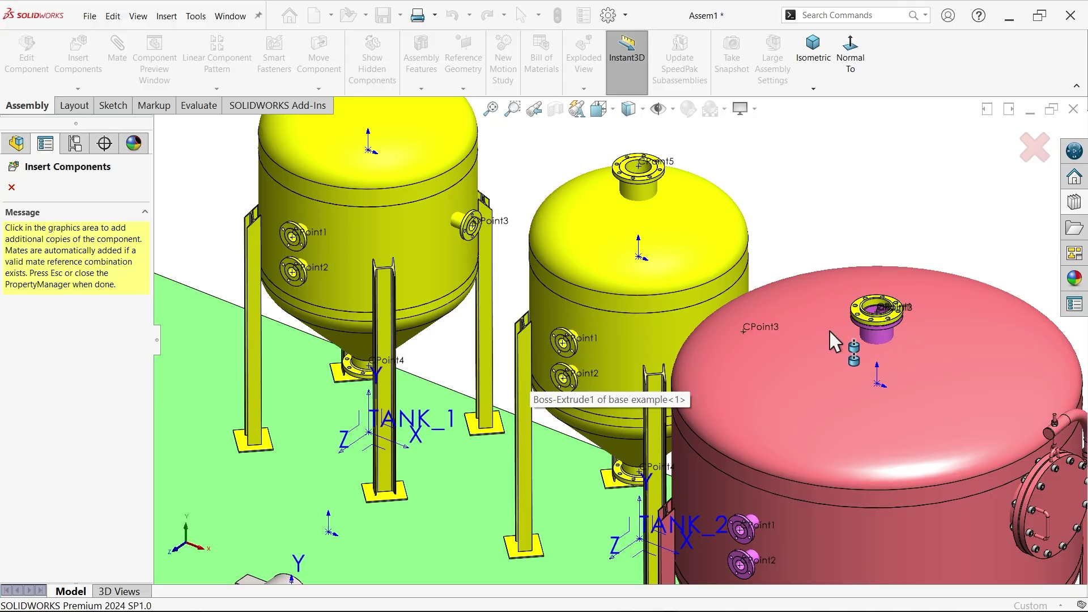
pyautogui.click(880, 322)
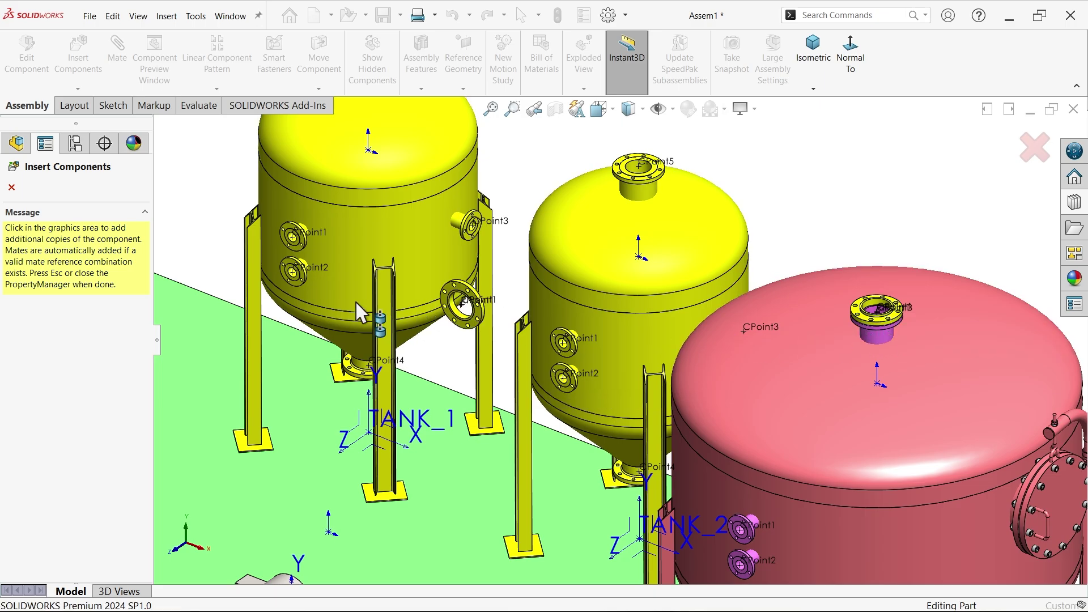
pyautogui.click(11, 188)
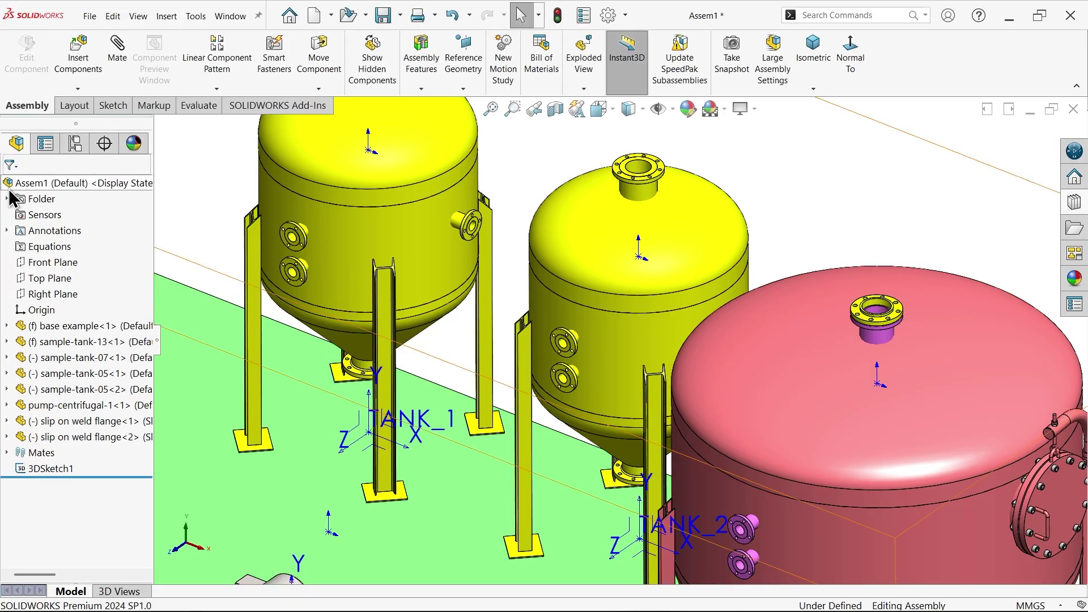
pyautogui.scroll(3, 851, 328)
pyautogui.scroll(3, 851, 328)
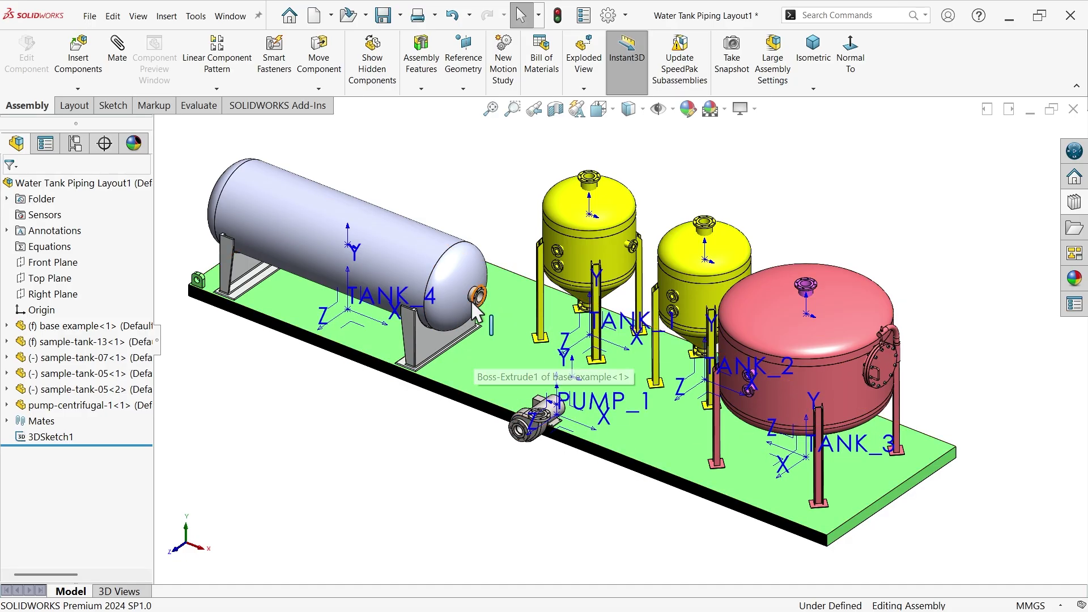
# - Turn off View Coordinate Systems and View Origins to hide the triads and labels
pyautogui.click(672, 109)
pyautogui.click(661, 179)
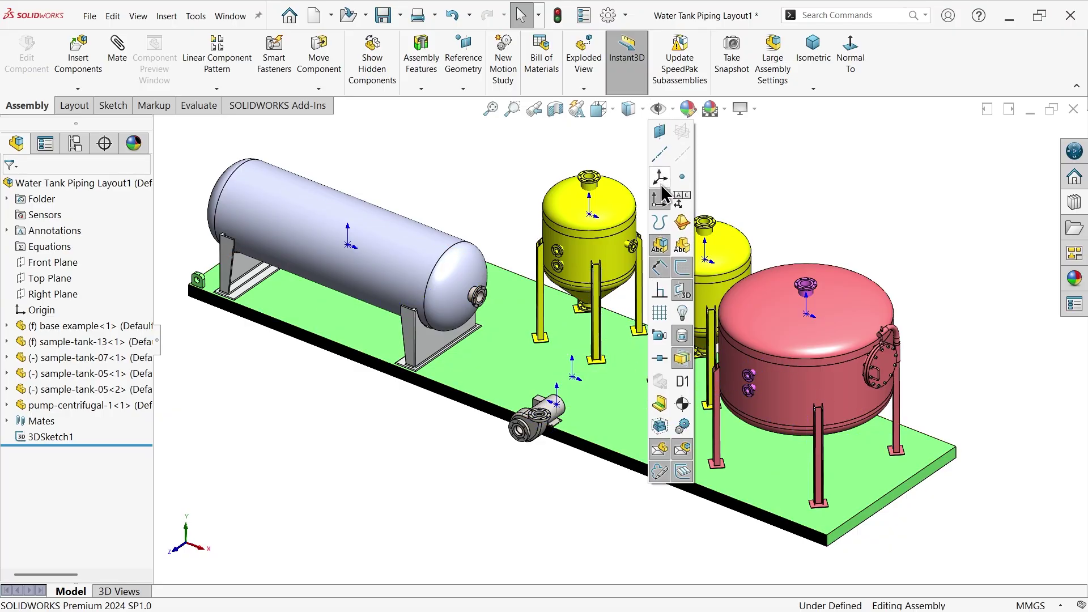
pyautogui.click(660, 198)
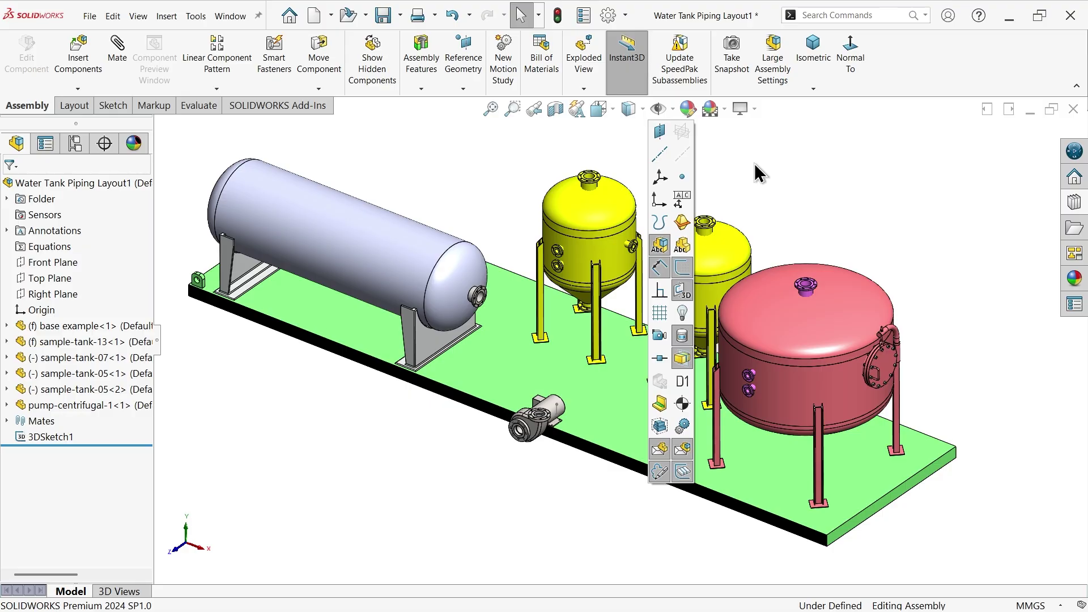
# - Enable the SOLIDWORKS Routing add-in
pyautogui.click(625, 16)
pyautogui.click(635, 67)
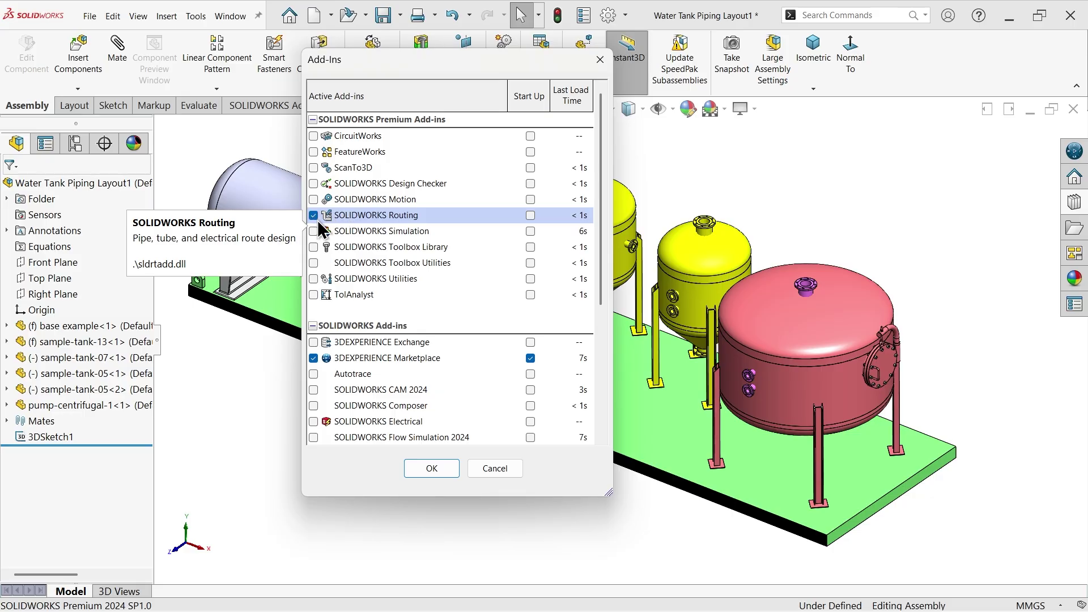
pyautogui.click(422, 474)
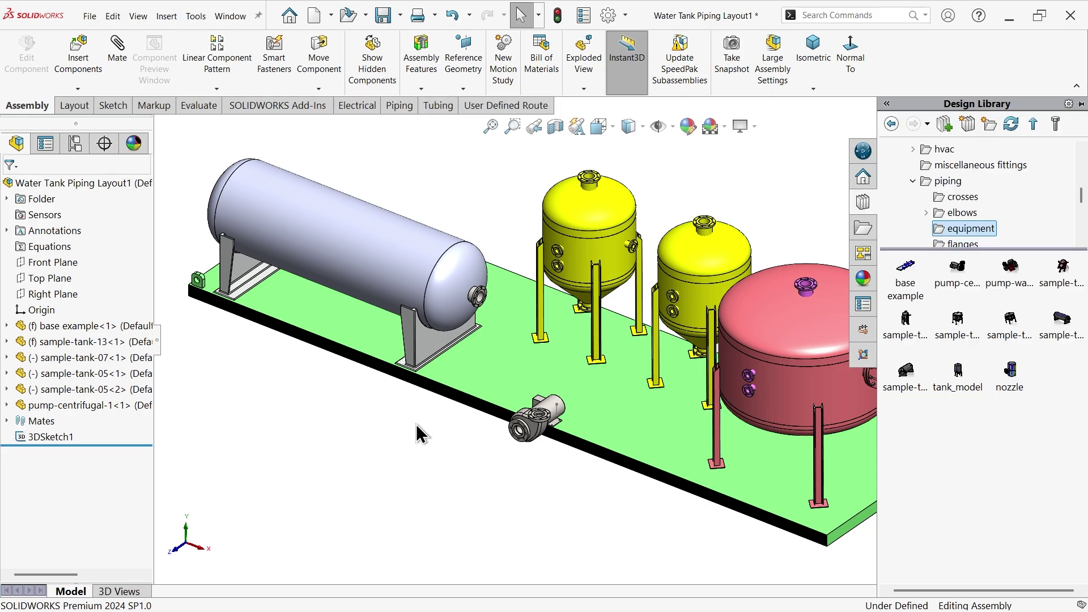
# - Remove the User Defined Route and Tubing tabs and show the Piping commands
pyautogui.click(440, 108)
pyautogui.rightClick(441, 108)
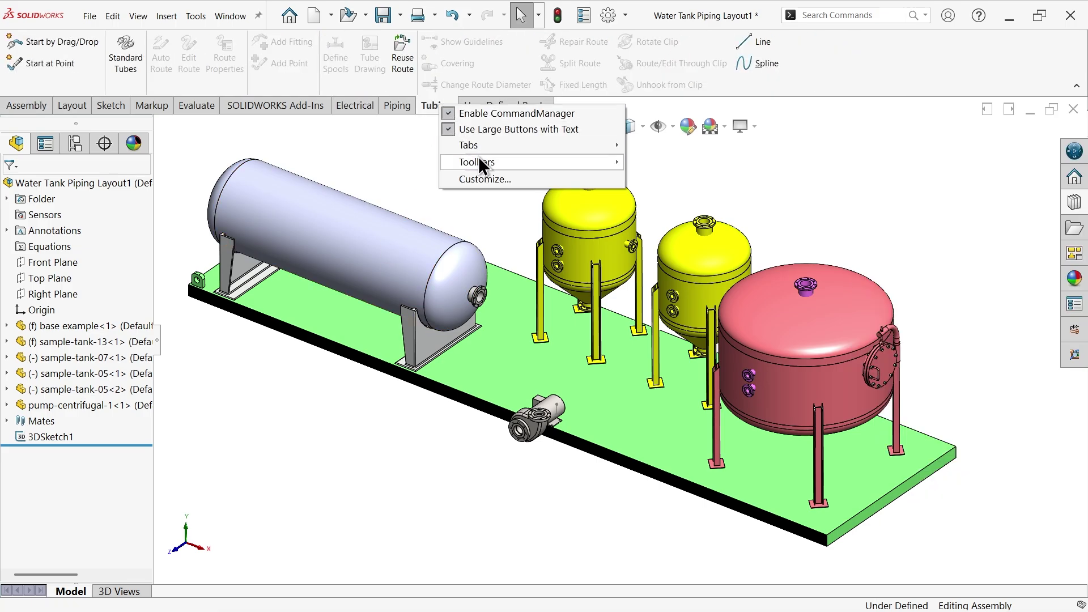
pyautogui.moveTo(498, 147)
pyautogui.click(630, 319)
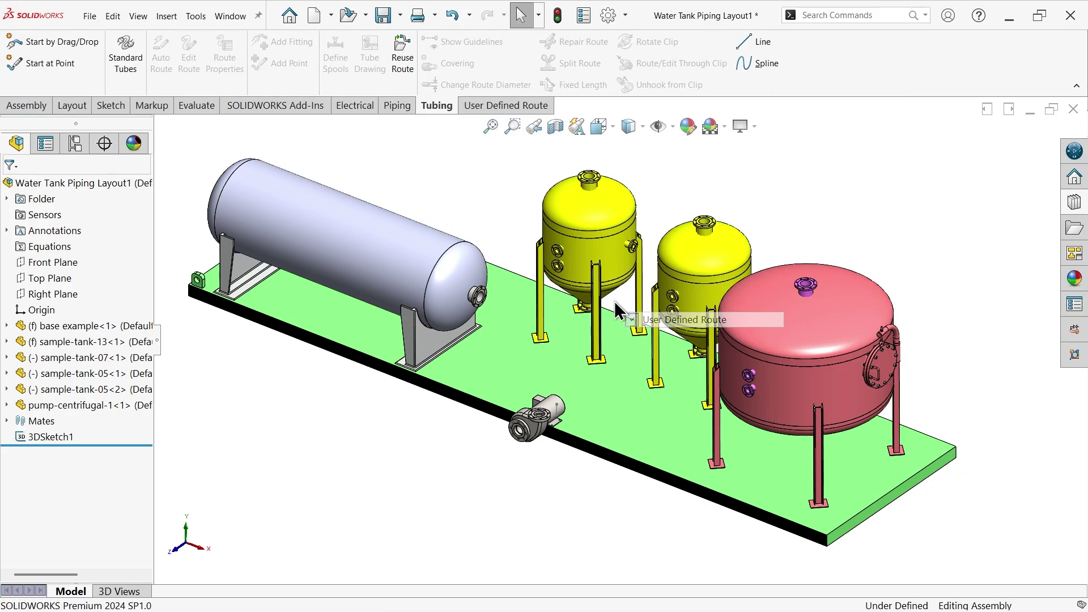
pyautogui.rightClick(439, 104)
pyautogui.moveTo(489, 145)
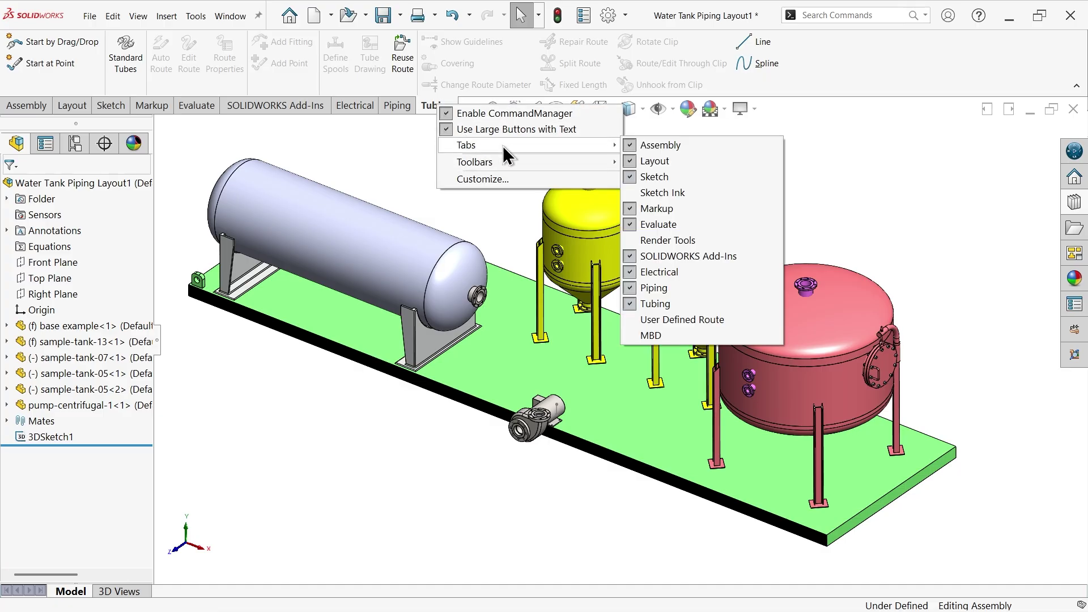
pyautogui.click(632, 305)
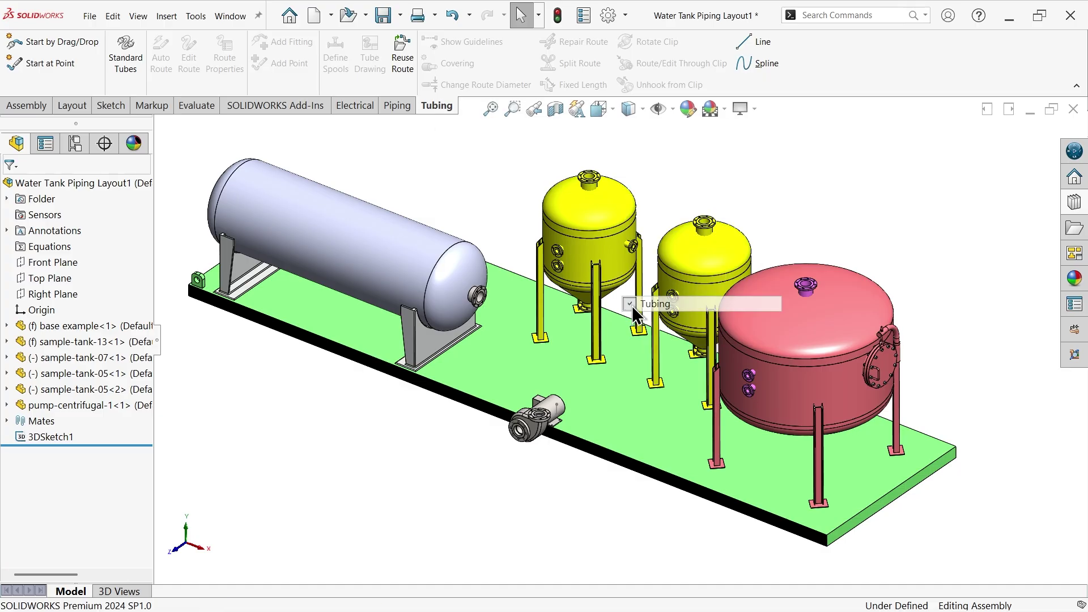
pyautogui.click(397, 109)
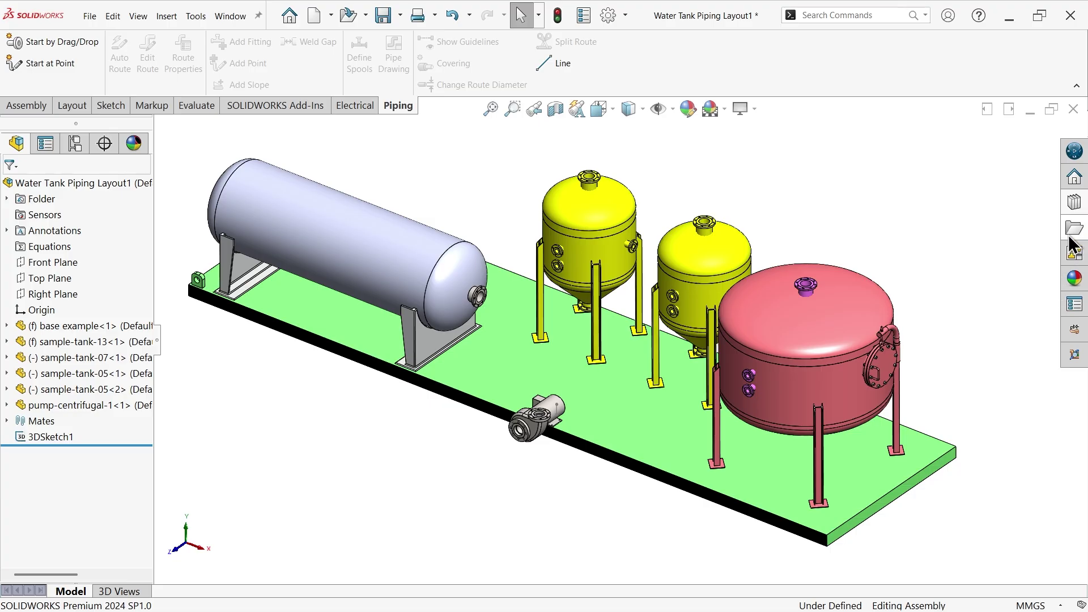
pyautogui.click(1075, 203)
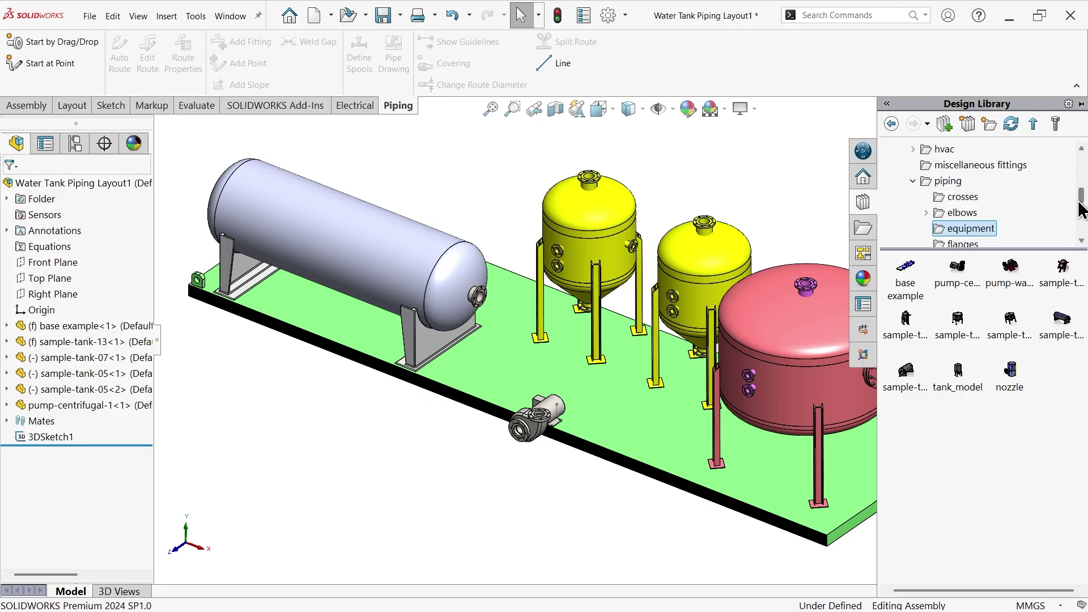
# - Drag a slip-on weld flange onto TANK_4's nozzle and choose Slip On Flange 150-NPS5
pyautogui.click(964, 233)
pyautogui.click(963, 243)
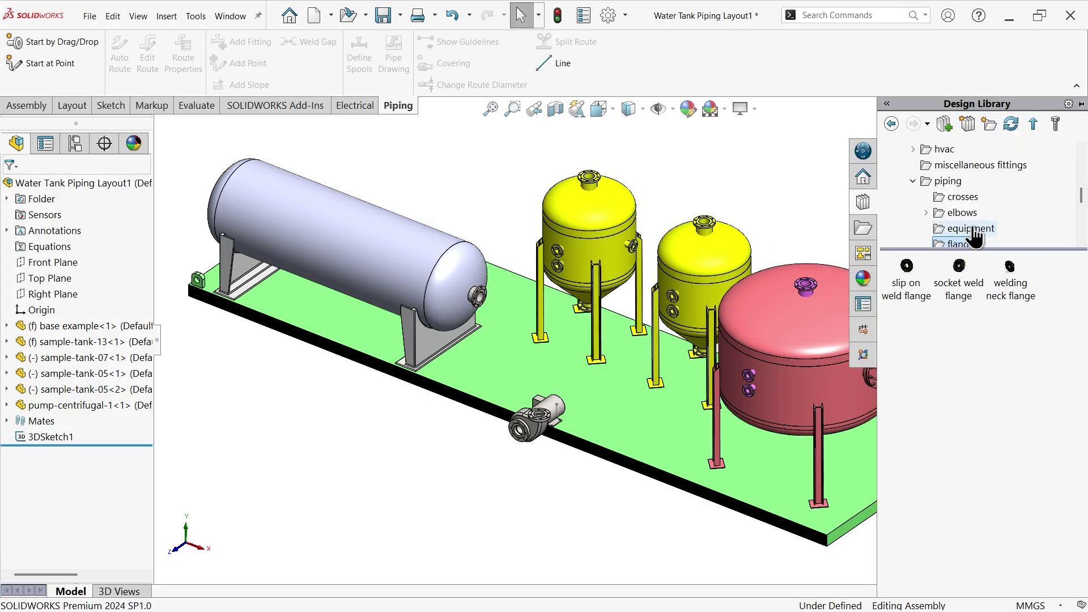
pyautogui.scroll(-1, 967, 242)
pyautogui.scroll(-2, 737, 297)
pyautogui.scroll(-3, 511, 306)
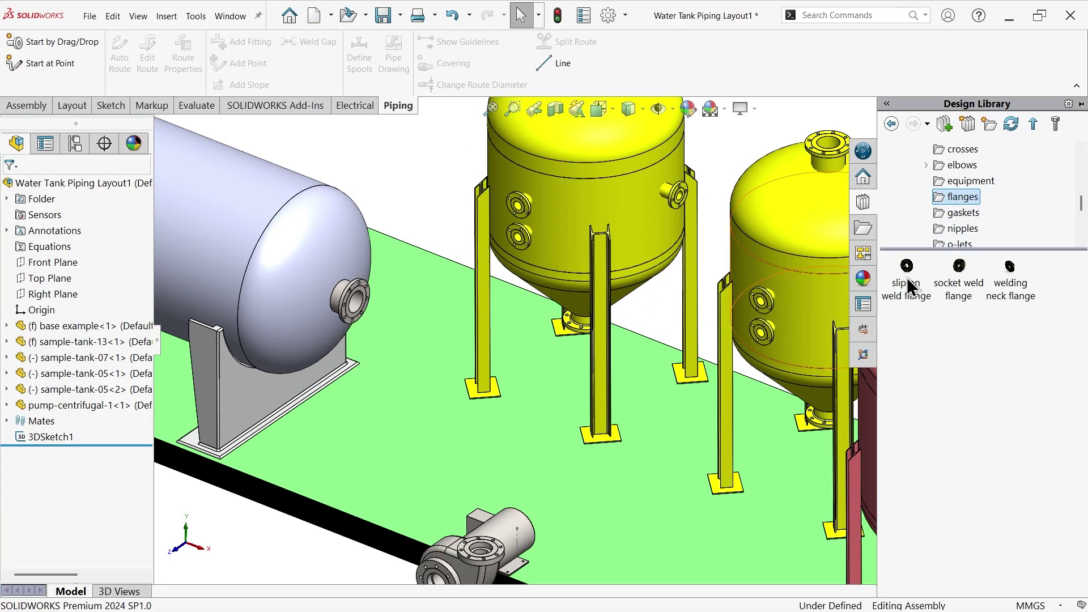
pyautogui.moveTo(907, 283); pyautogui.dragTo(363, 310)
pyautogui.scroll(-2, 418, 318)
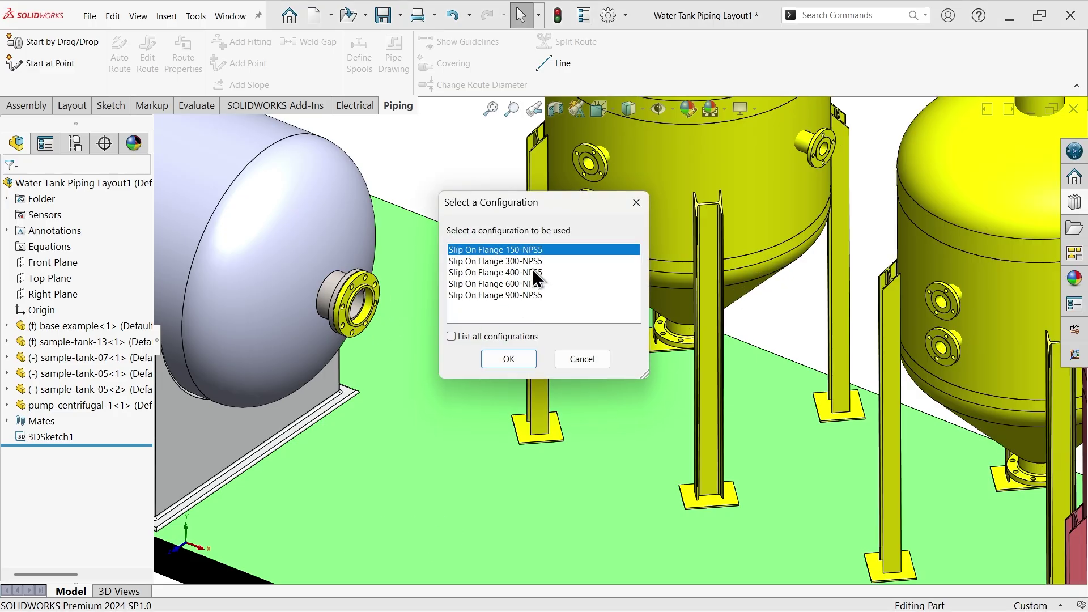
pyautogui.click(505, 359)
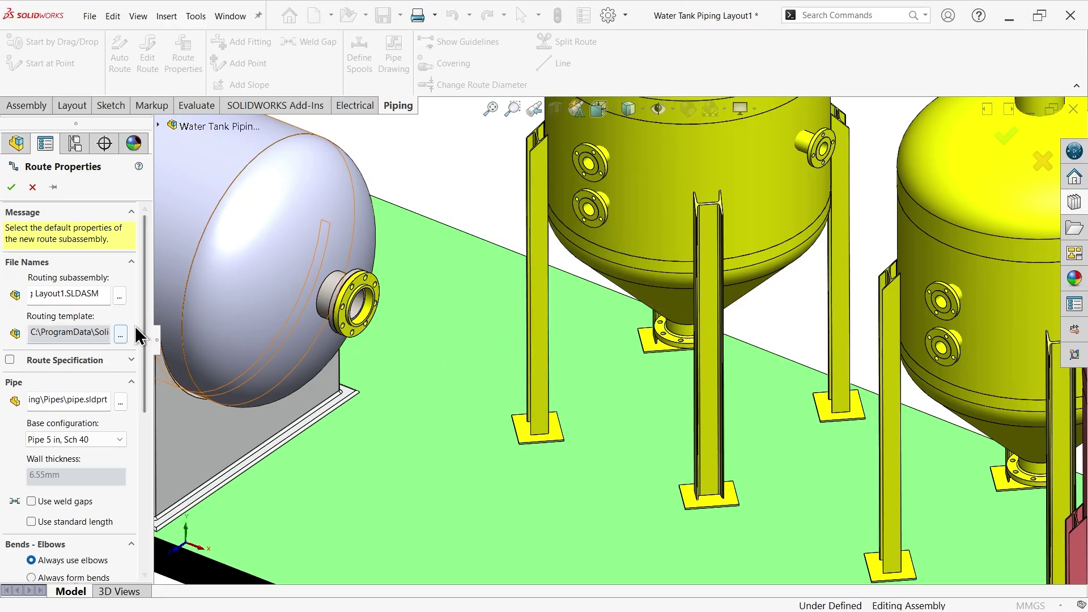
# - Accept Route Properties with Always use elbows at 90L LR Inch 5 Sch40, then Save All
pyautogui.moveTo(145, 340); pyautogui.dragTo(144, 499)
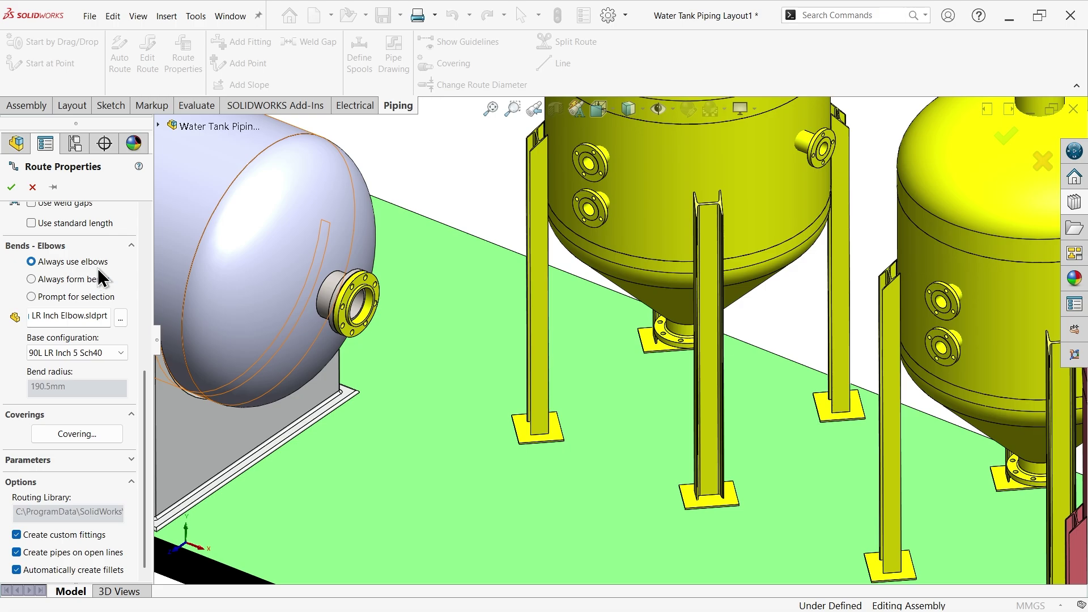
pyautogui.click(12, 193)
pyautogui.click(11, 190)
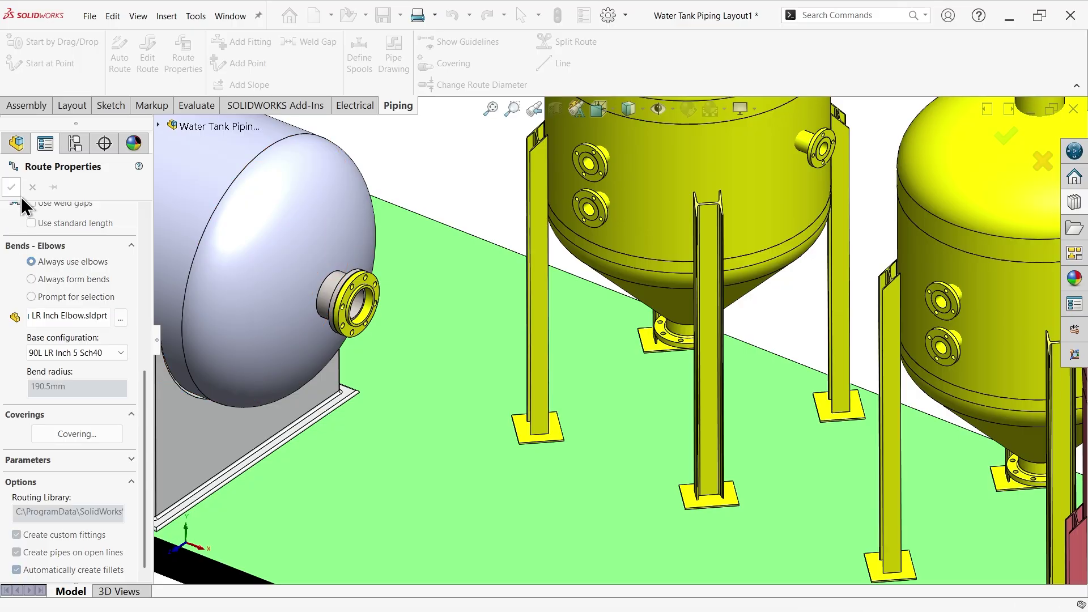
pyautogui.click(259, 282)
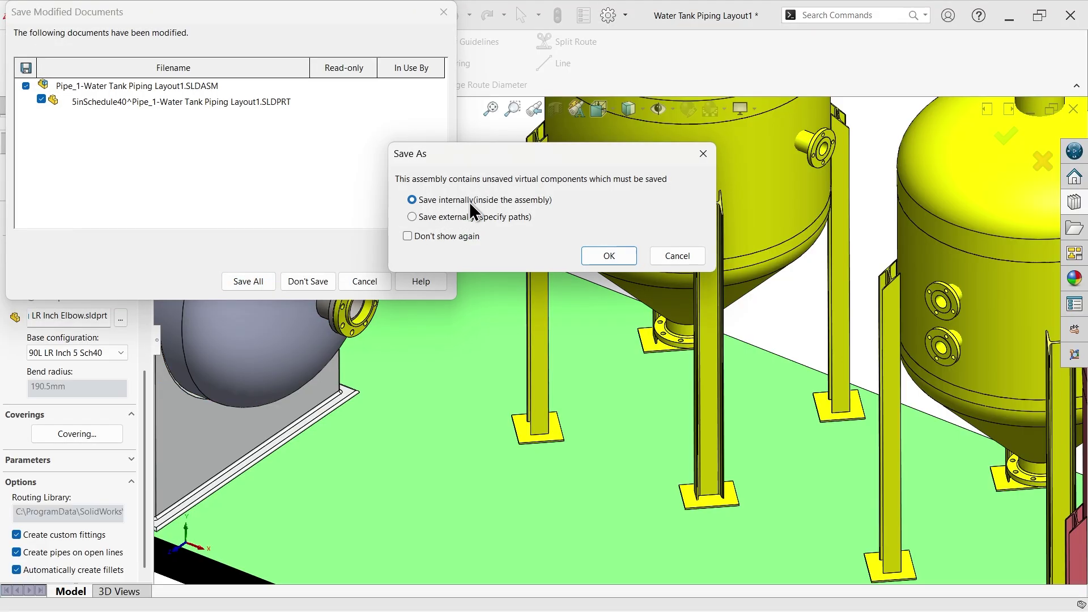
# - Save the pipe parts internally, then drop a slip-on weld flange onto the large tank's top nozzle
pyautogui.click(608, 256)
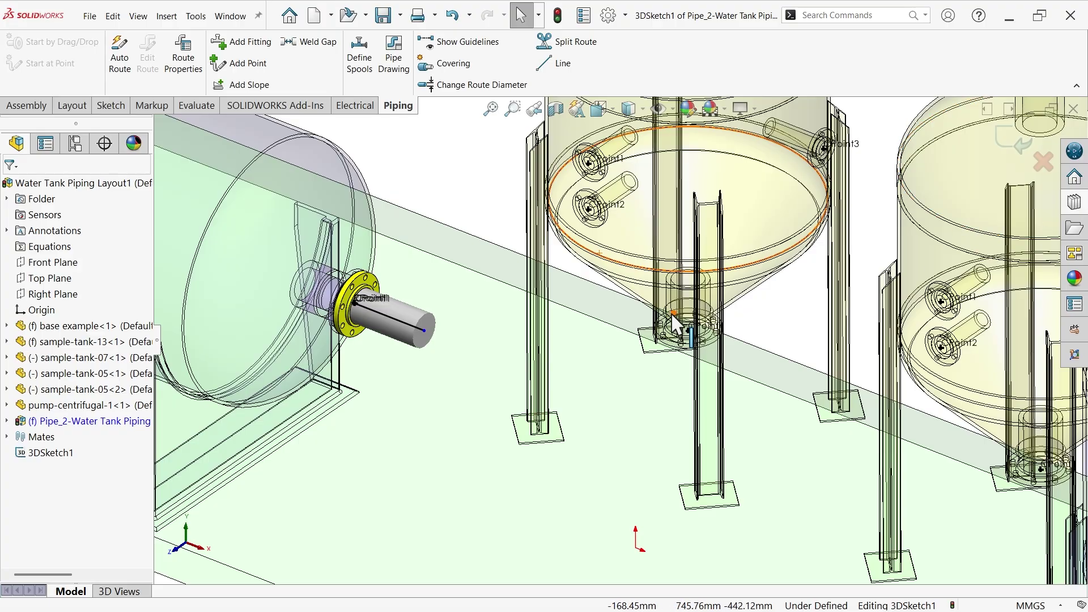
pyautogui.press('f')
pyautogui.scroll(-5, 815, 320)
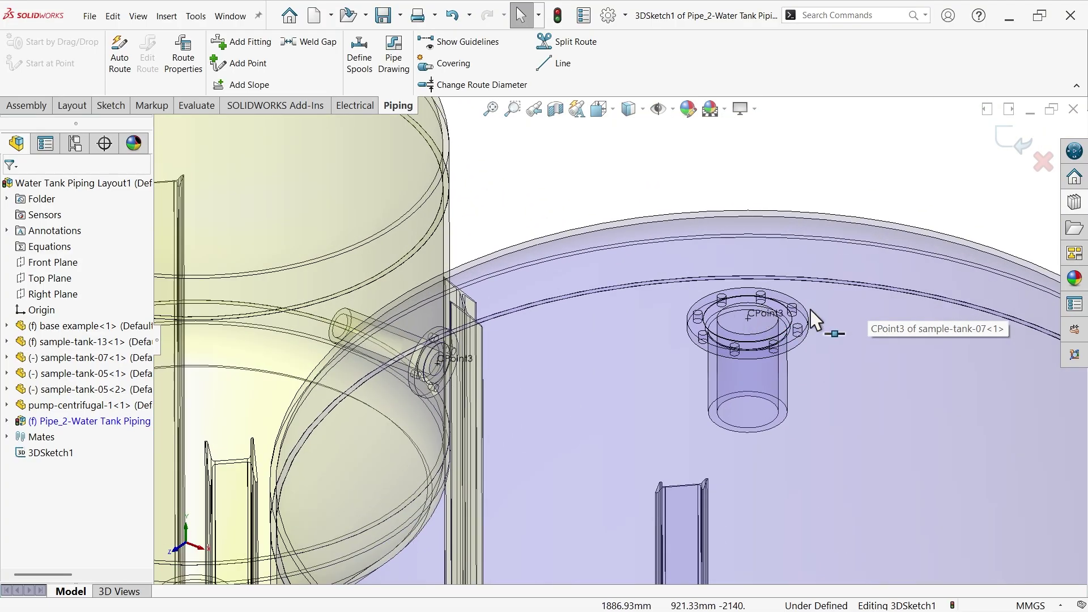
pyautogui.click(1075, 206)
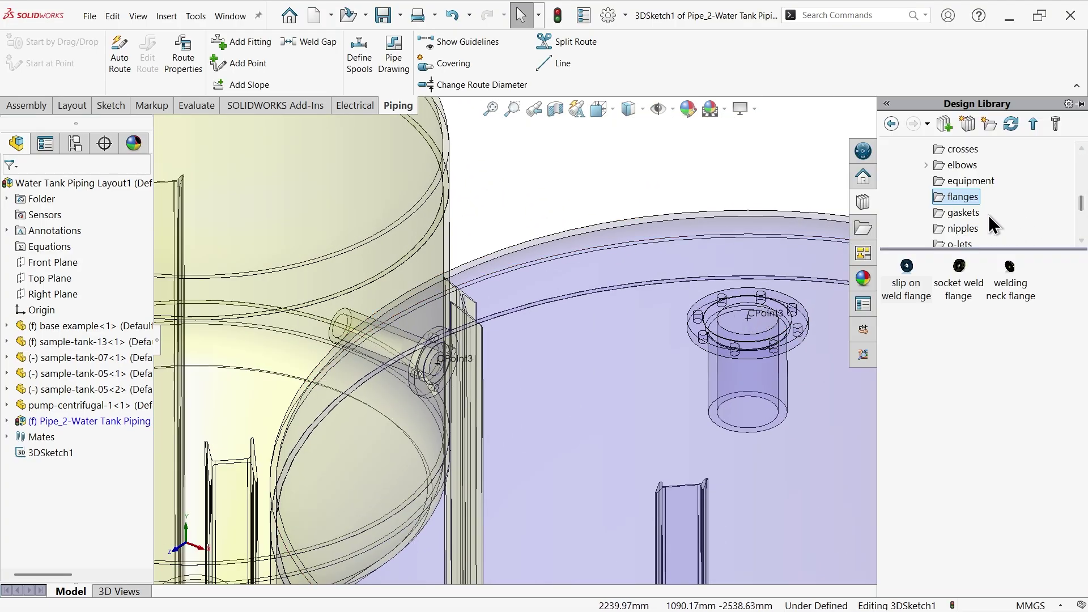
pyautogui.moveTo(919, 275); pyautogui.dragTo(796, 309)
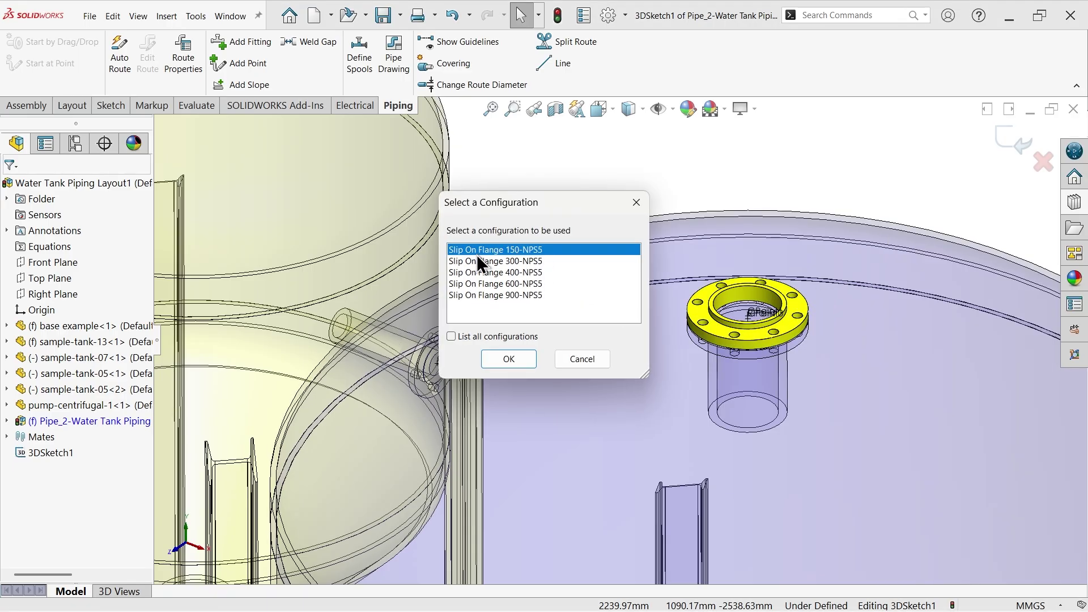
# - Choose the Slip On Flange 150-NPS5 configuration and stop inserting further flange copies
pyautogui.click(508, 360)
pyautogui.scroll(5, 633, 348)
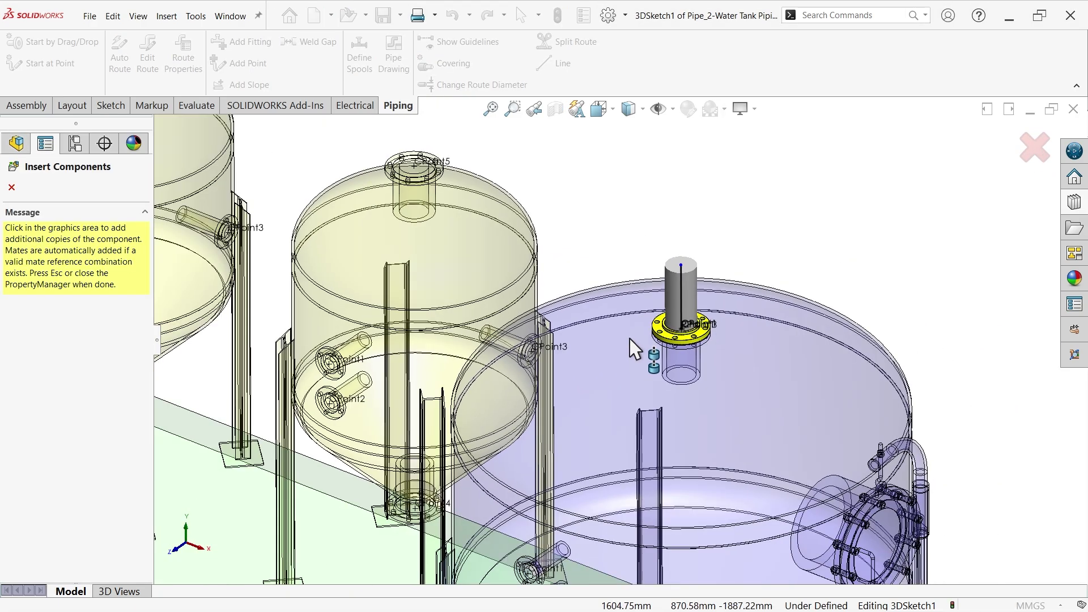
pyautogui.scroll(6, 633, 349)
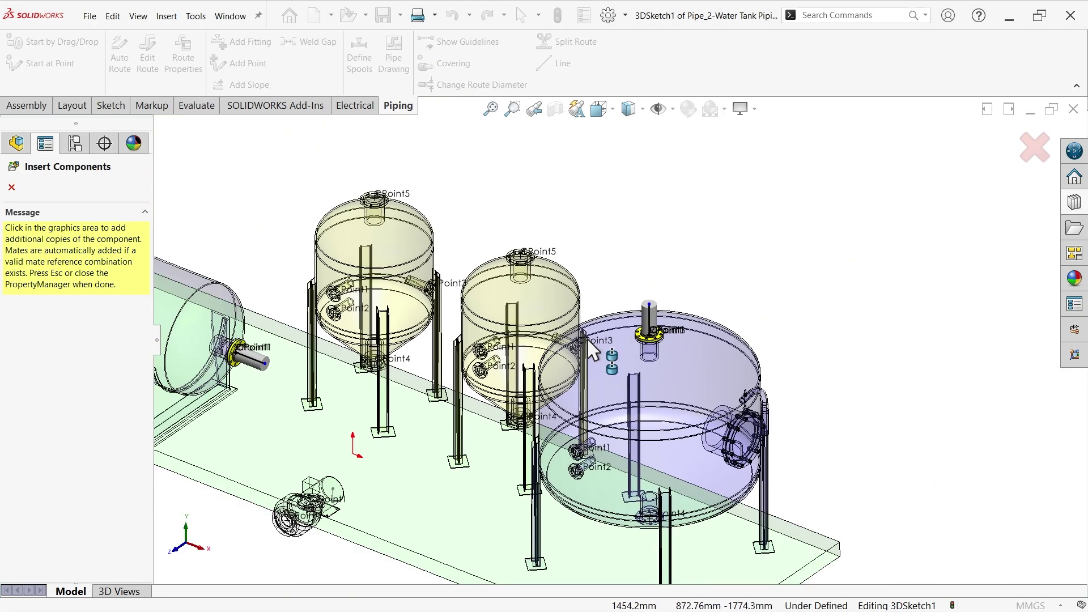
pyautogui.scroll(-2, 460, 375)
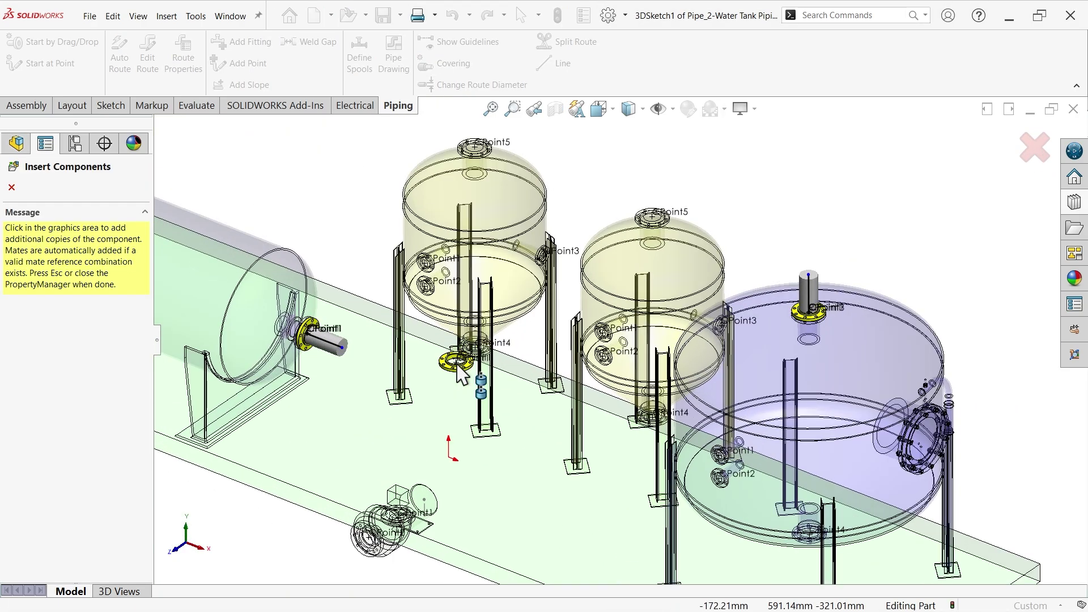
pyautogui.click(10, 188)
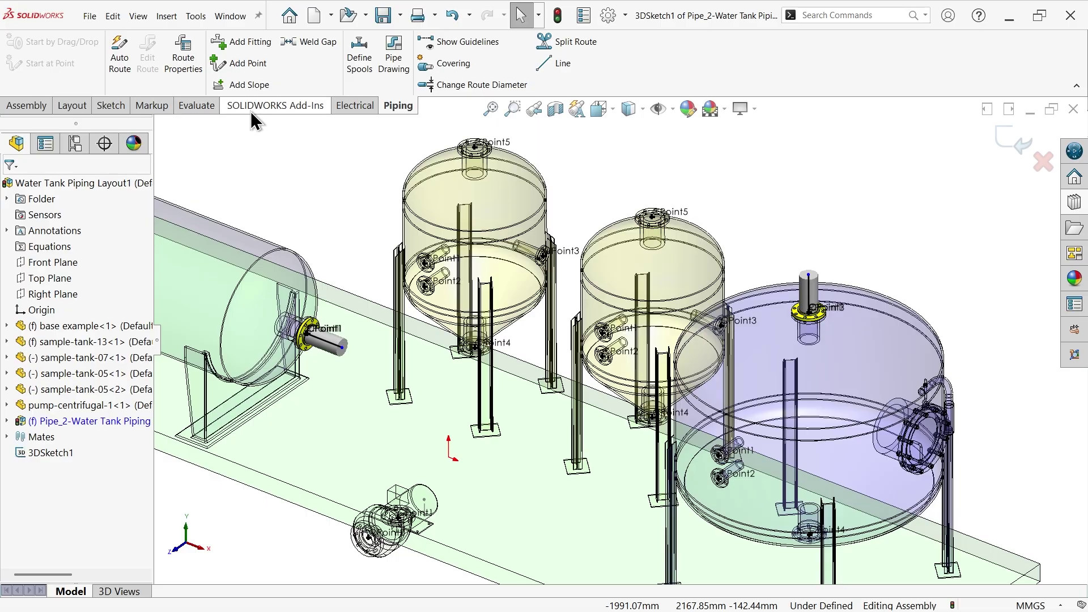
# - Auto-route a pipe from the horizontal tank's Point3 to the large tank's top stub, trying alternate path Solution 2-X,Z,Y
pyautogui.click(126, 80)
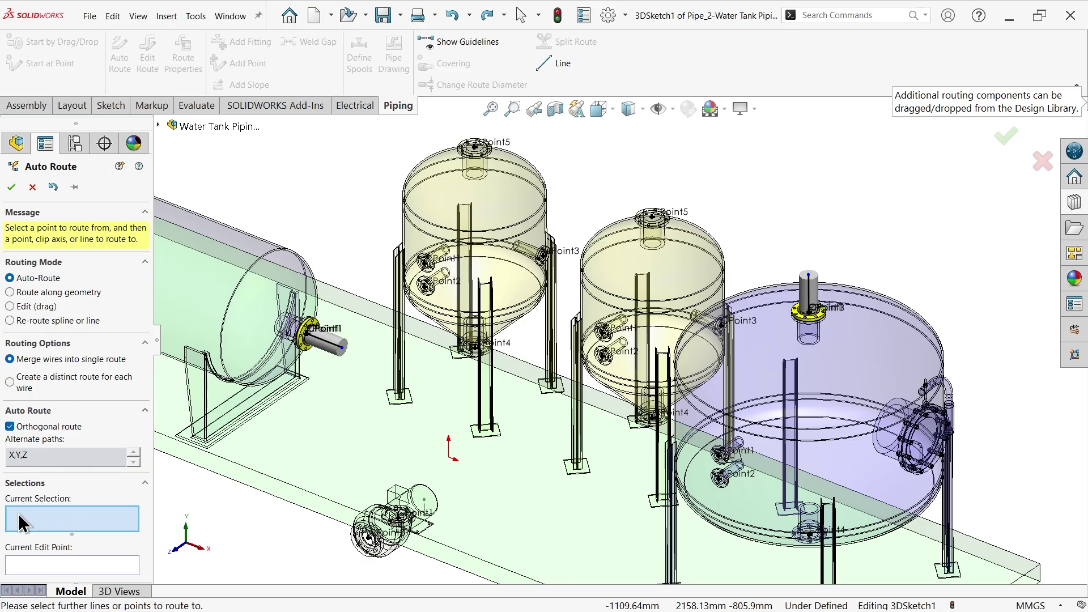
pyautogui.click(342, 347)
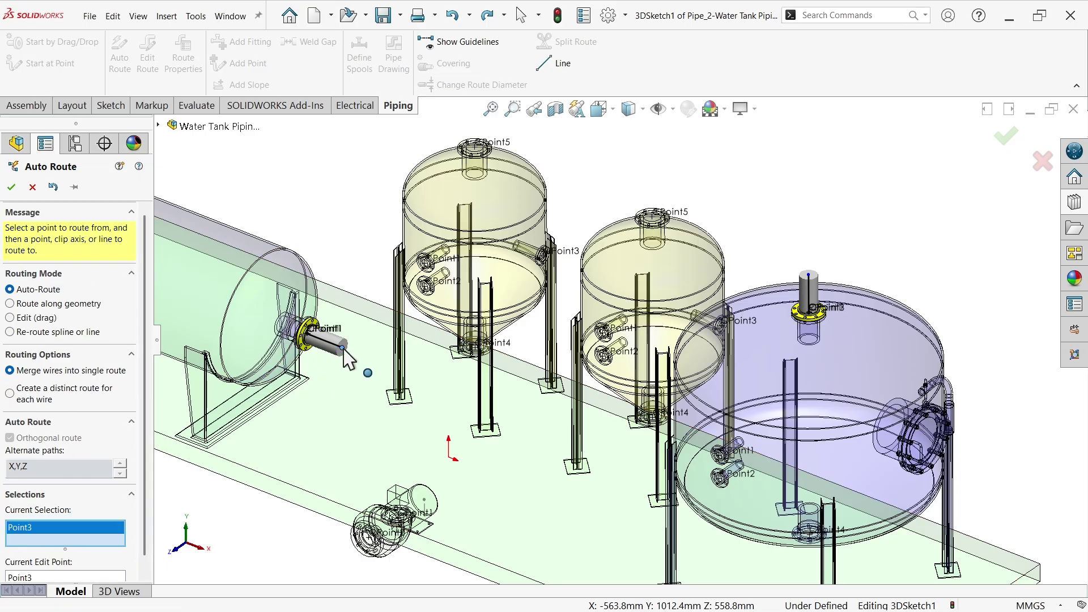
pyautogui.click(809, 282)
pyautogui.moveTo(614, 423); pyautogui.dragTo(737, 394, button='middle')
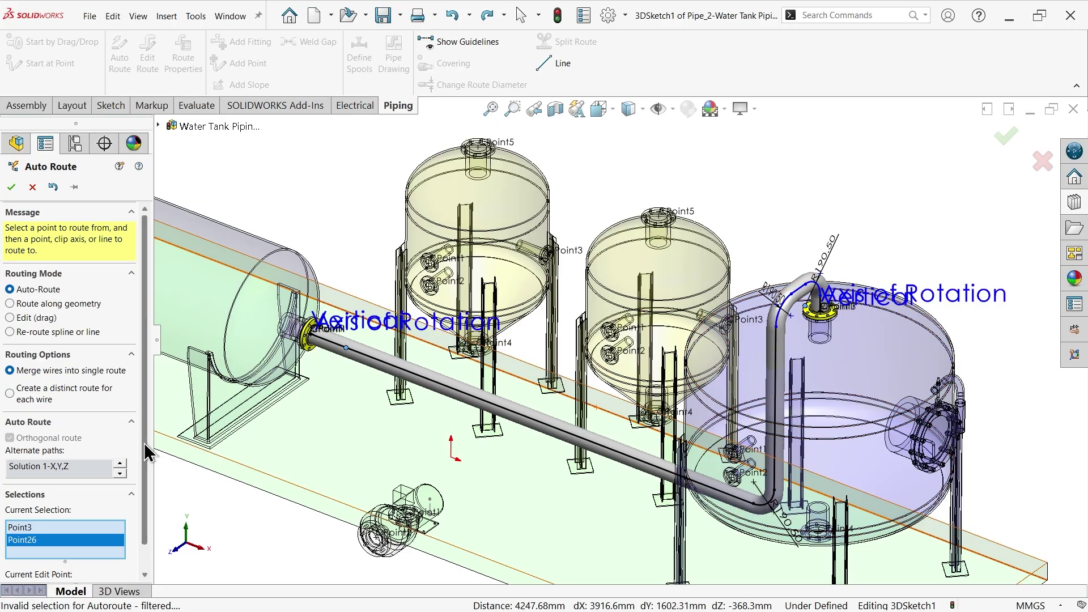
pyautogui.scroll(-1, 145, 460)
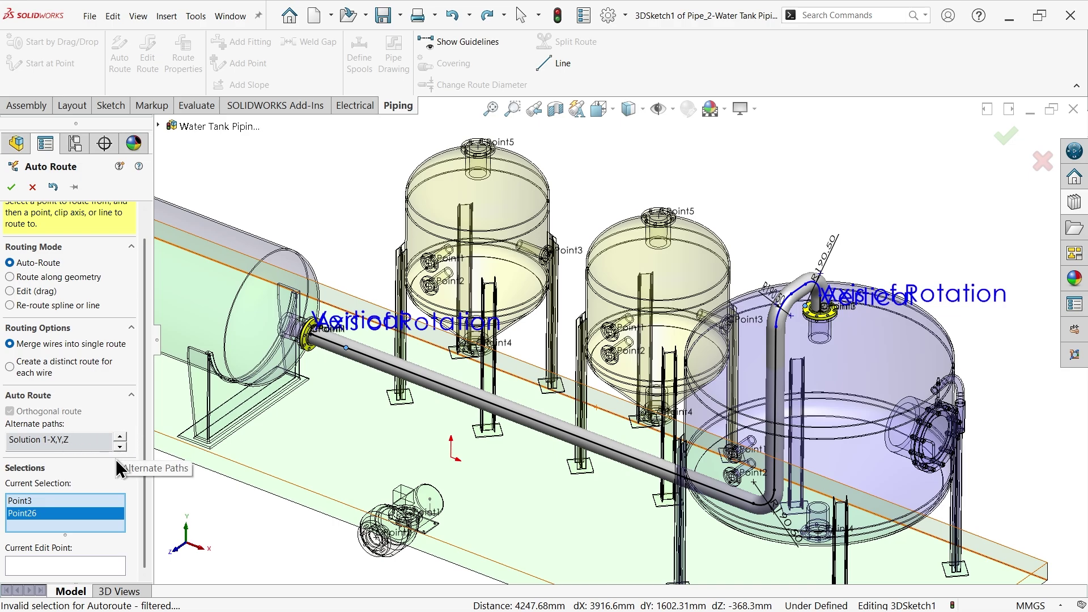
pyautogui.click(120, 446)
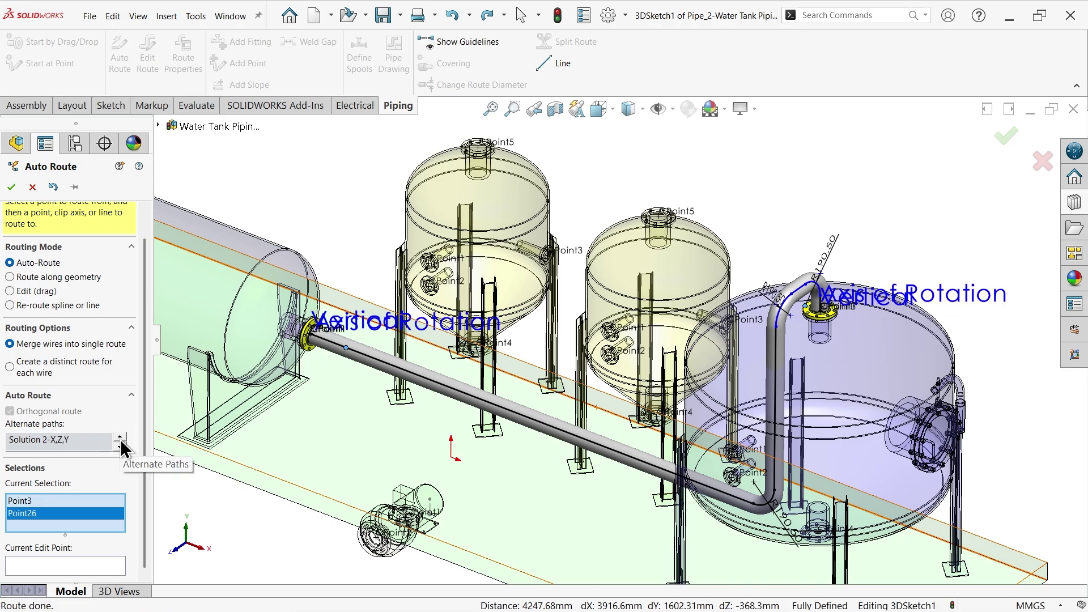
# - Preview the alternate route paths, including the overhead and direct diagonal options
pyautogui.click(120, 446)
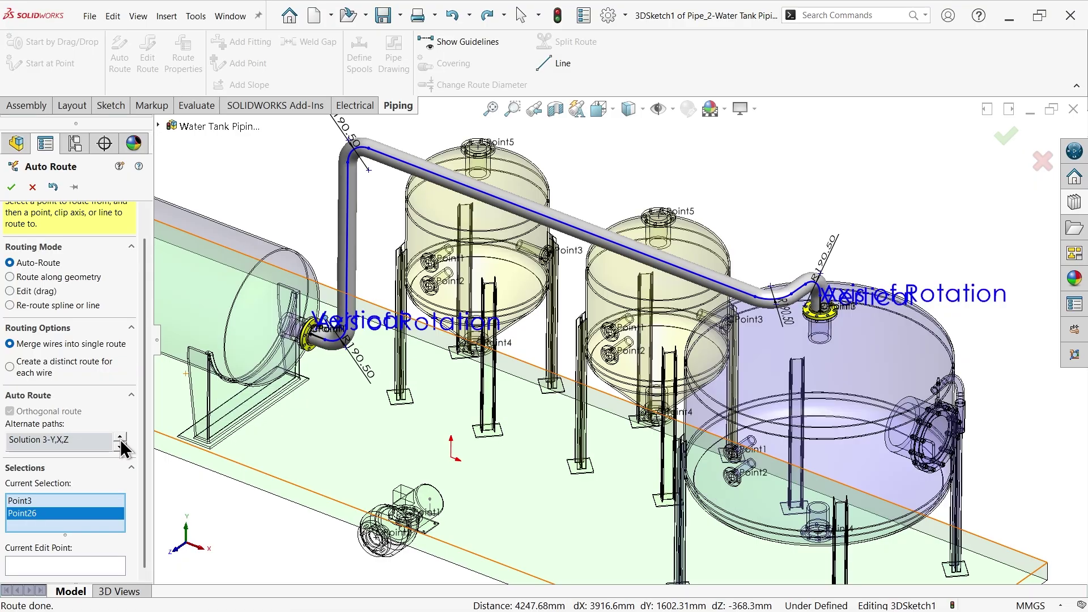
pyautogui.moveTo(567, 386); pyautogui.dragTo(563, 313, button='middle')
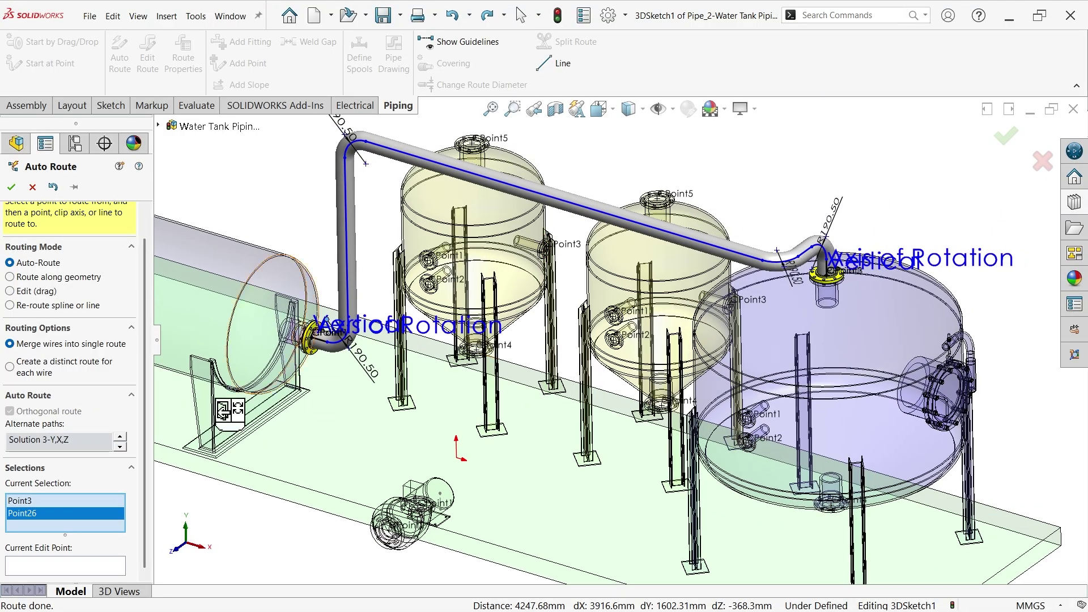
pyautogui.click(120, 441)
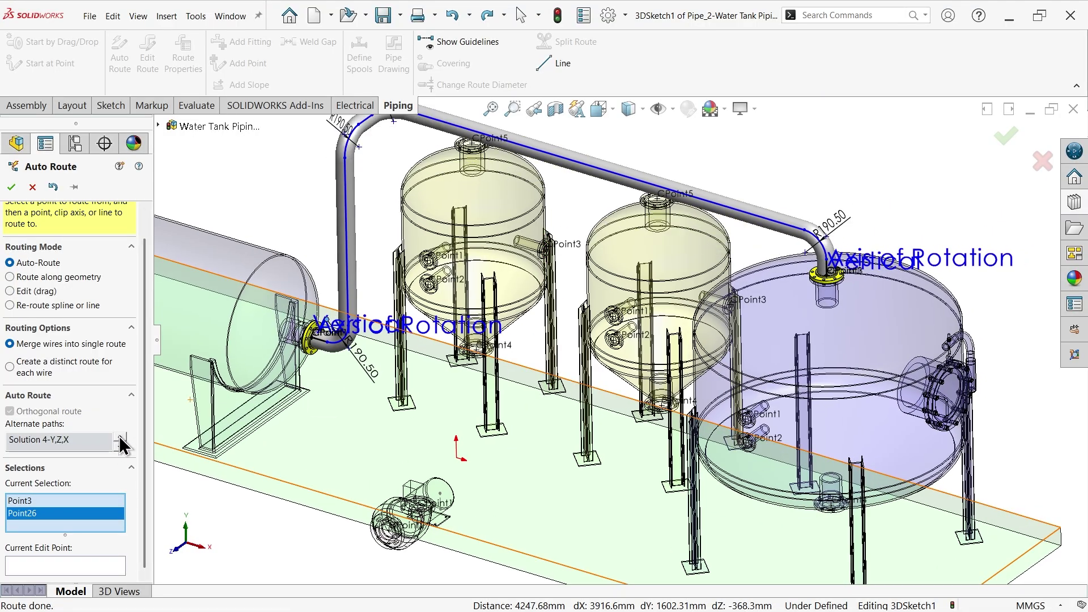
pyautogui.moveTo(456, 334)
pyautogui.mouseDown(button='middle')
pyautogui.moveTo(455, 323)
pyautogui.moveTo(407, 372)
pyautogui.moveTo(456, 340)
pyautogui.mouseUp(button='middle')
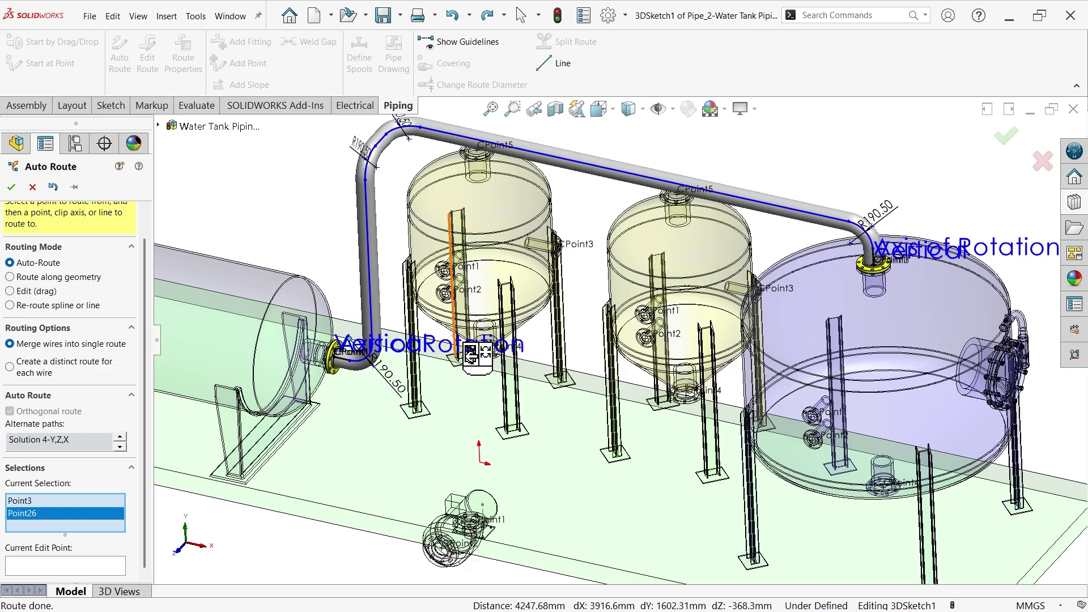
pyautogui.click(120, 443)
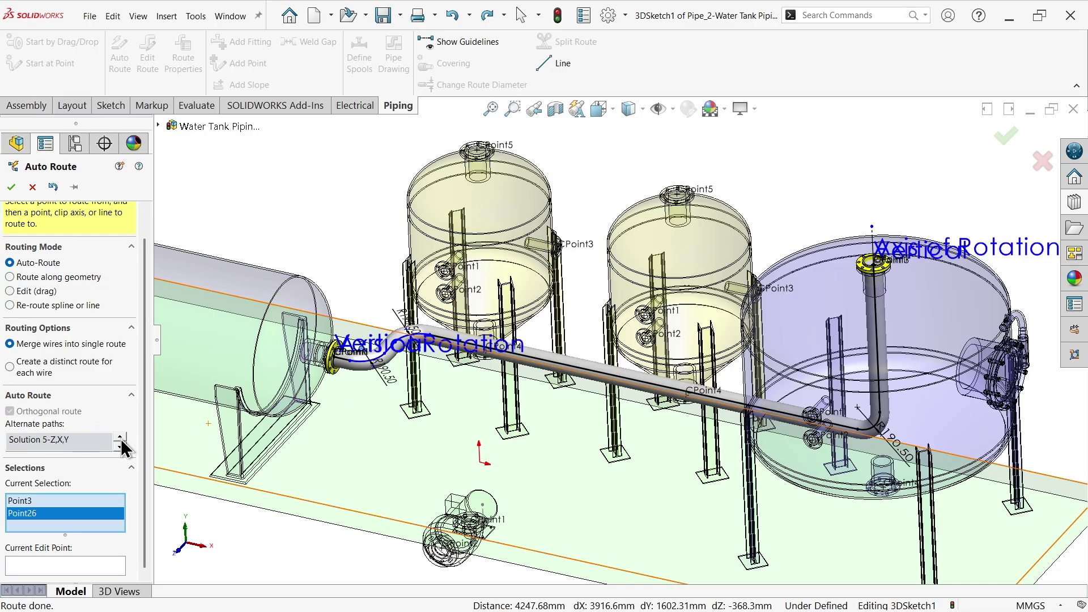
pyautogui.click(121, 442)
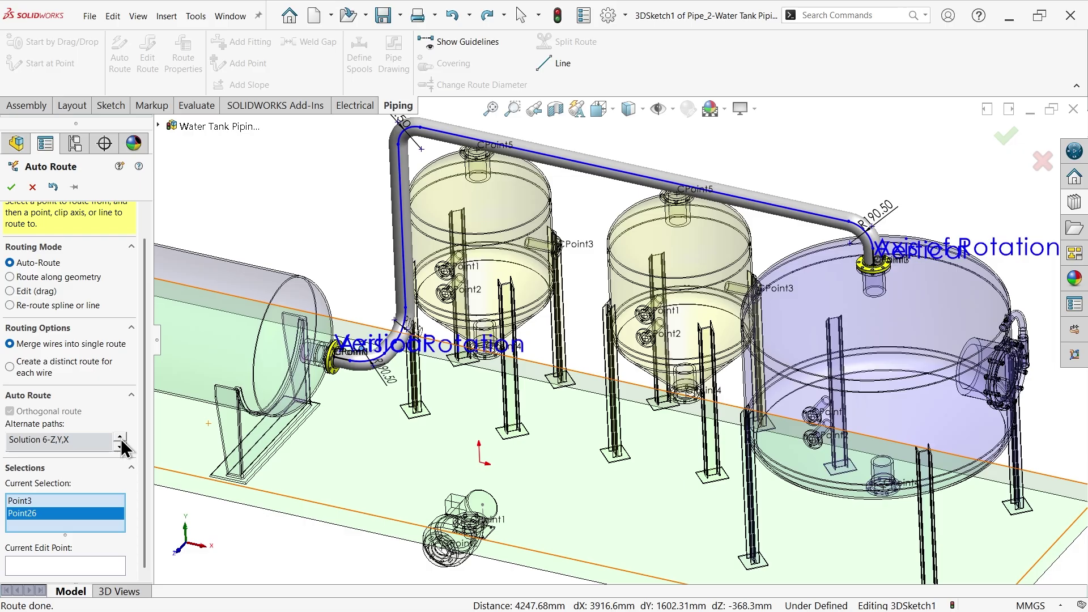
pyautogui.click(121, 443)
# - Settle on alternate path Solution 4-Y,Z,X running over both tanks and accept the route
pyautogui.click(121, 443)
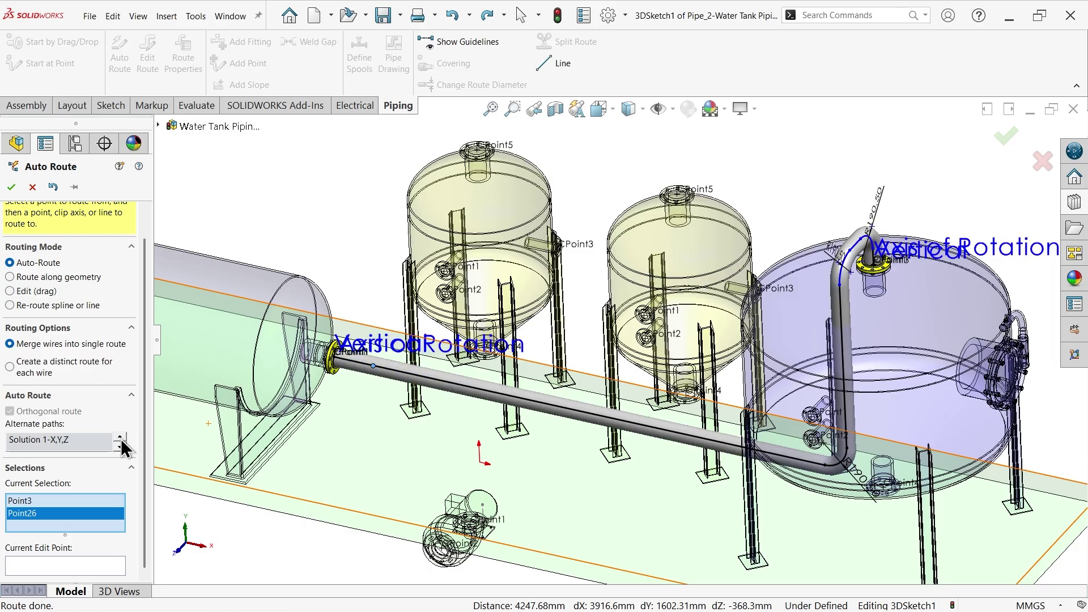
pyautogui.click(121, 443)
pyautogui.click(121, 443)
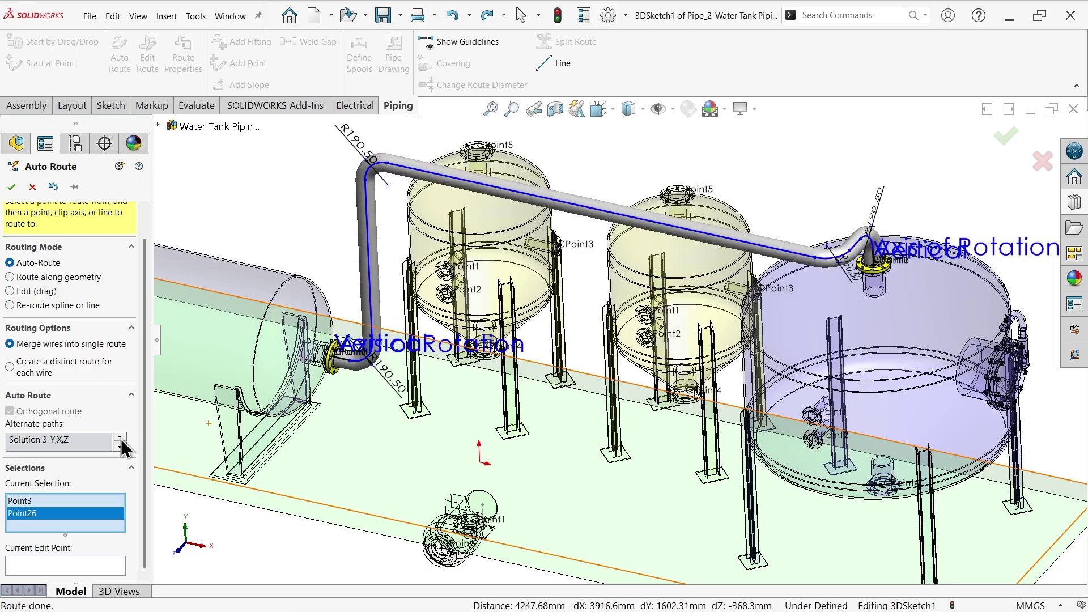
pyautogui.click(121, 442)
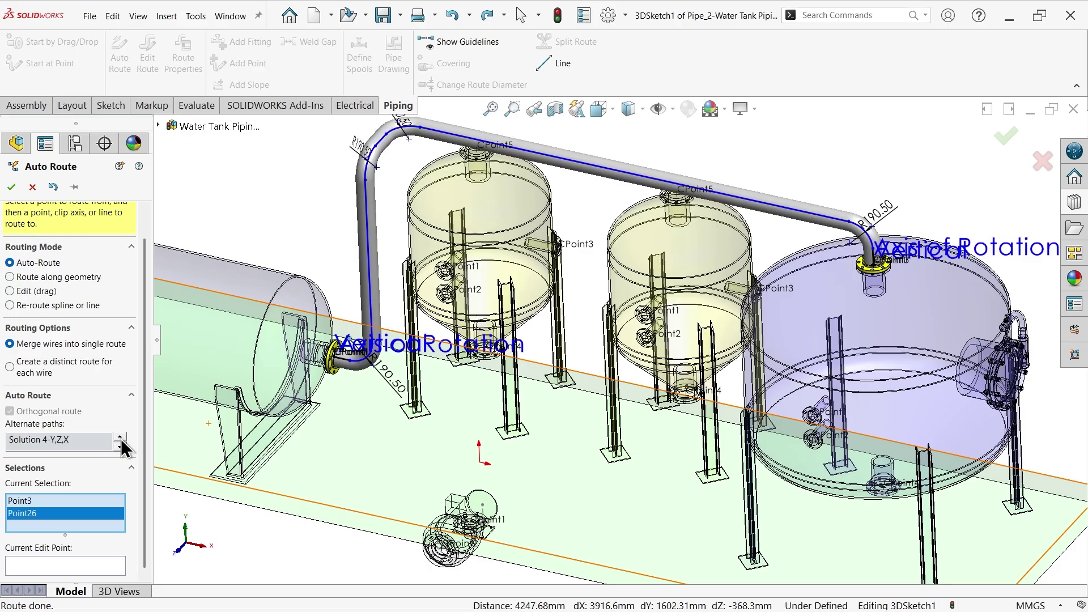
pyautogui.moveTo(397, 306); pyautogui.dragTo(463, 295, button='middle')
pyautogui.press('f')
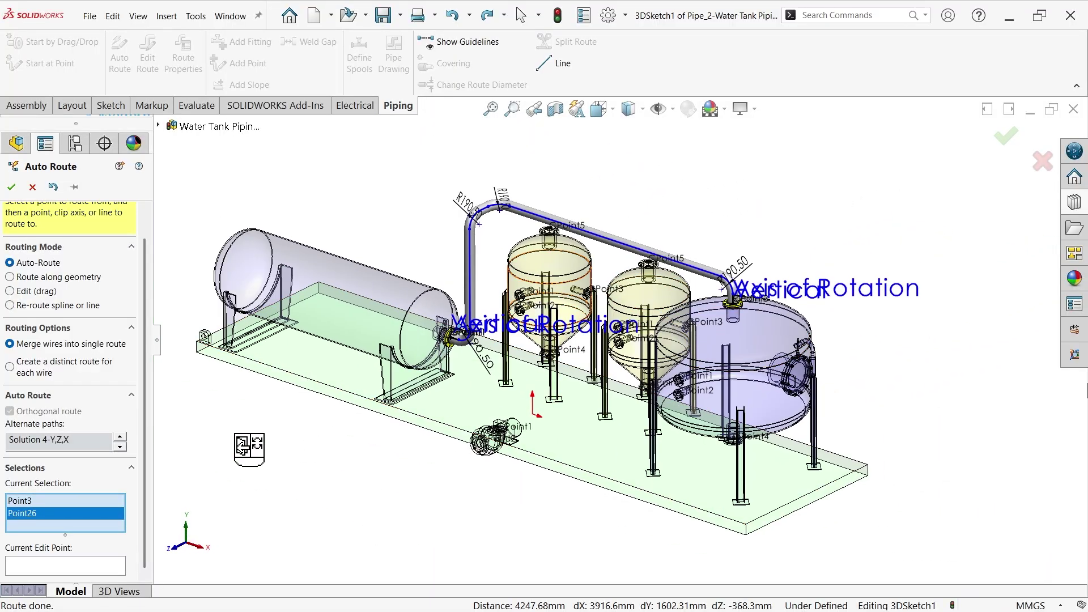
pyautogui.click(11, 189)
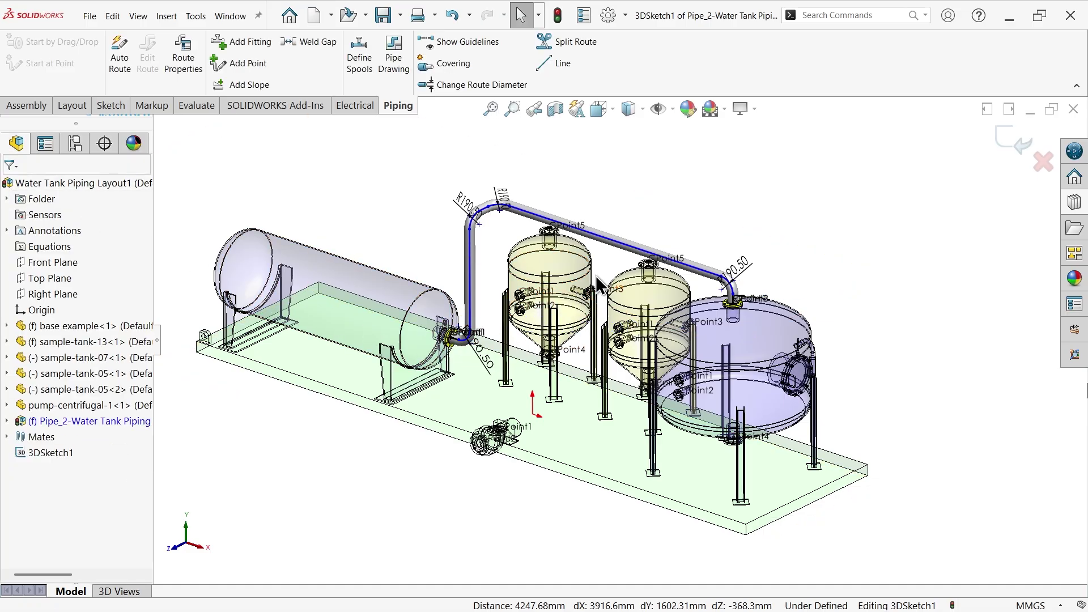
# - Drag the balloon-series handwheel valve from the Design Library's piping valves folder onto the overhead route line
pyautogui.scroll(-2, 590, 289)
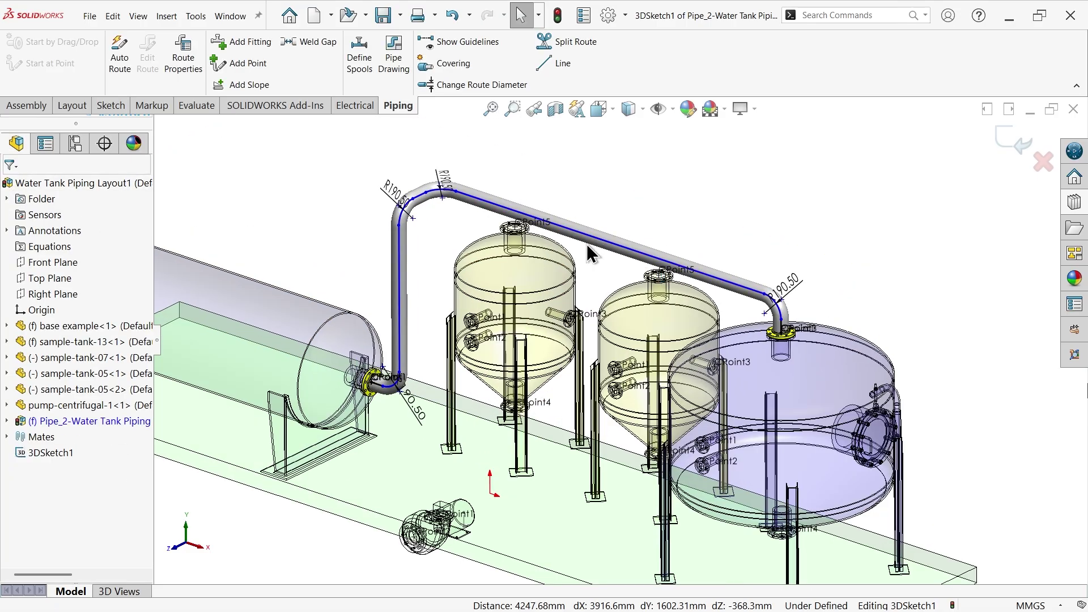
pyautogui.click(1074, 204)
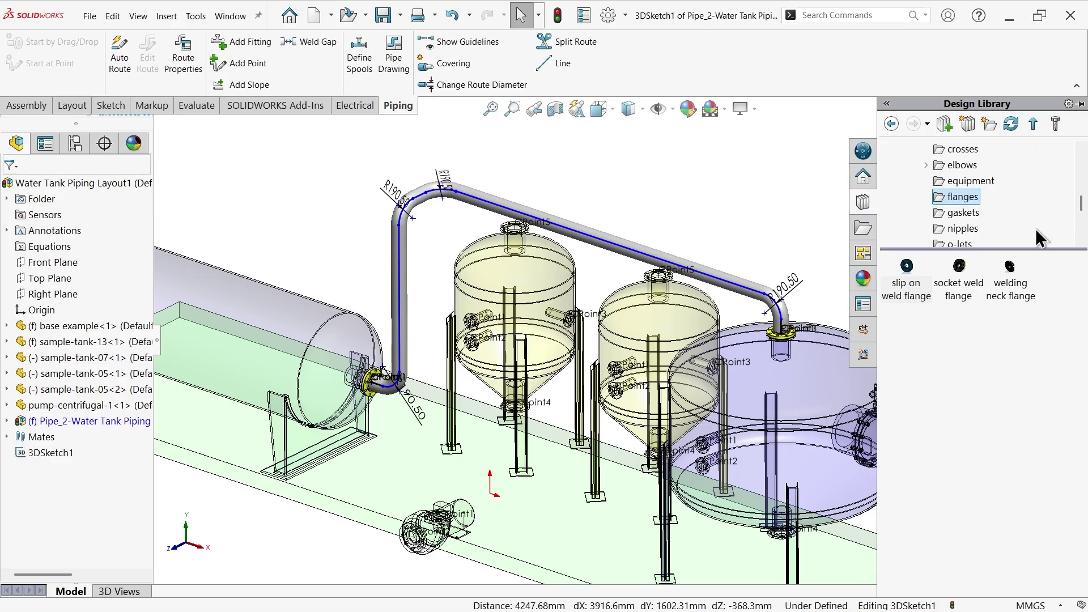
pyautogui.click(970, 183)
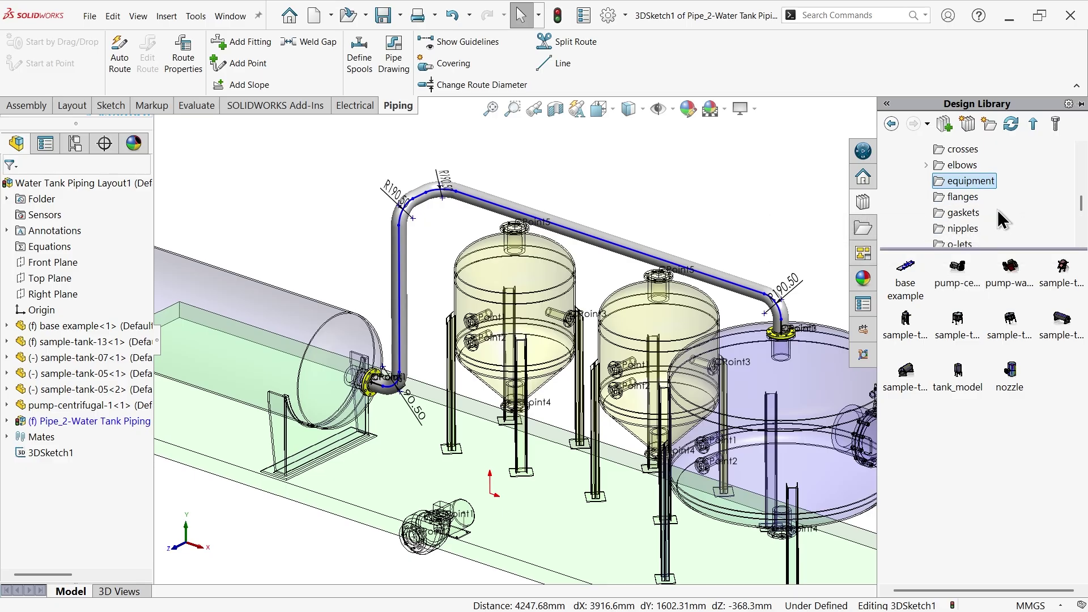
pyautogui.moveTo(1015, 282)
pyautogui.click(965, 199)
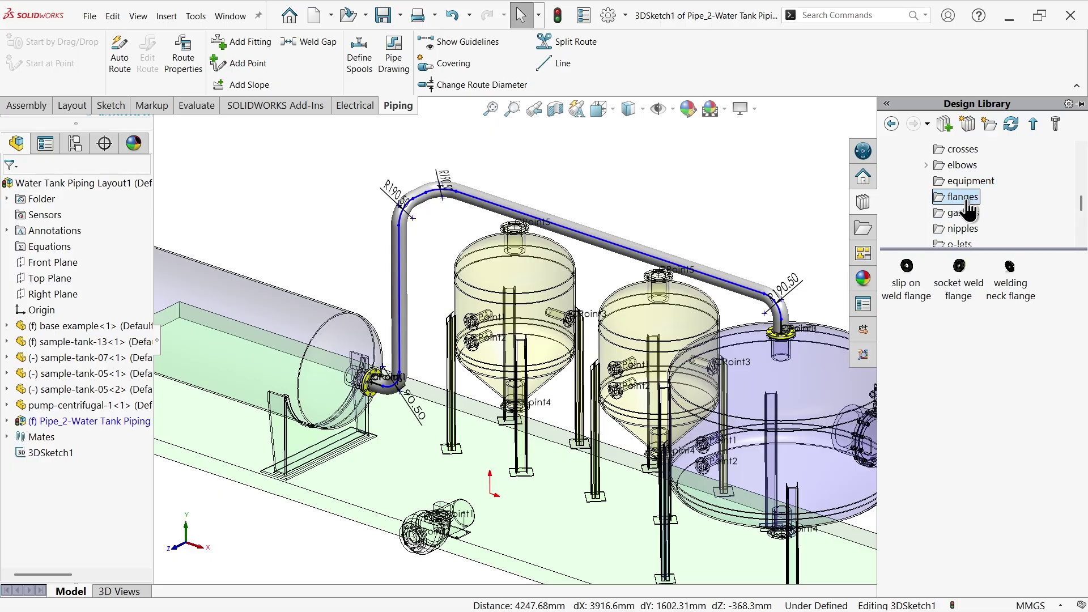
pyautogui.scroll(-1, 997, 208)
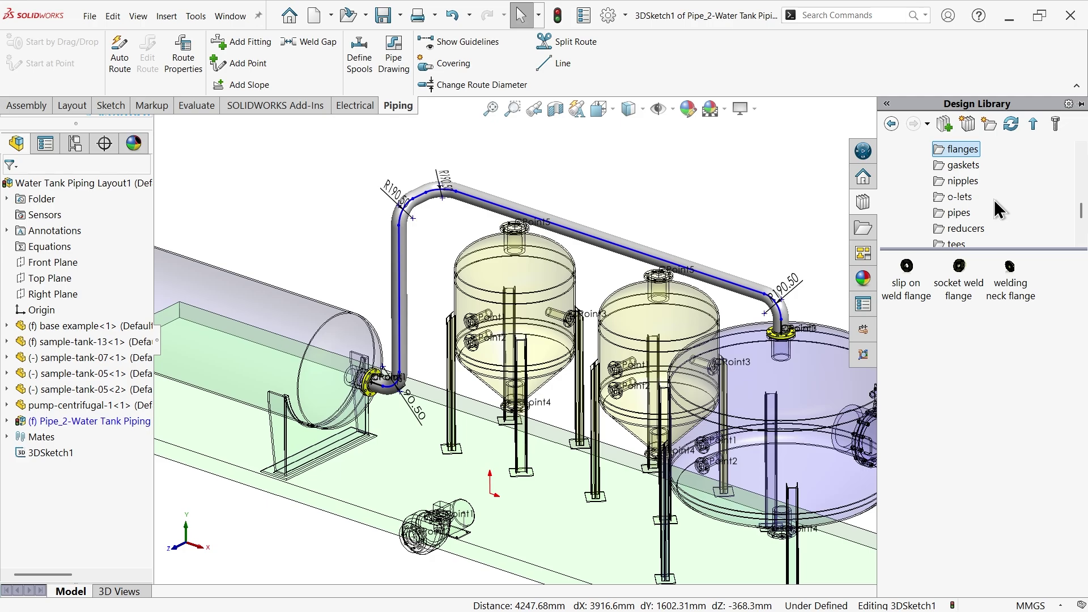
pyautogui.scroll(-1, 999, 209)
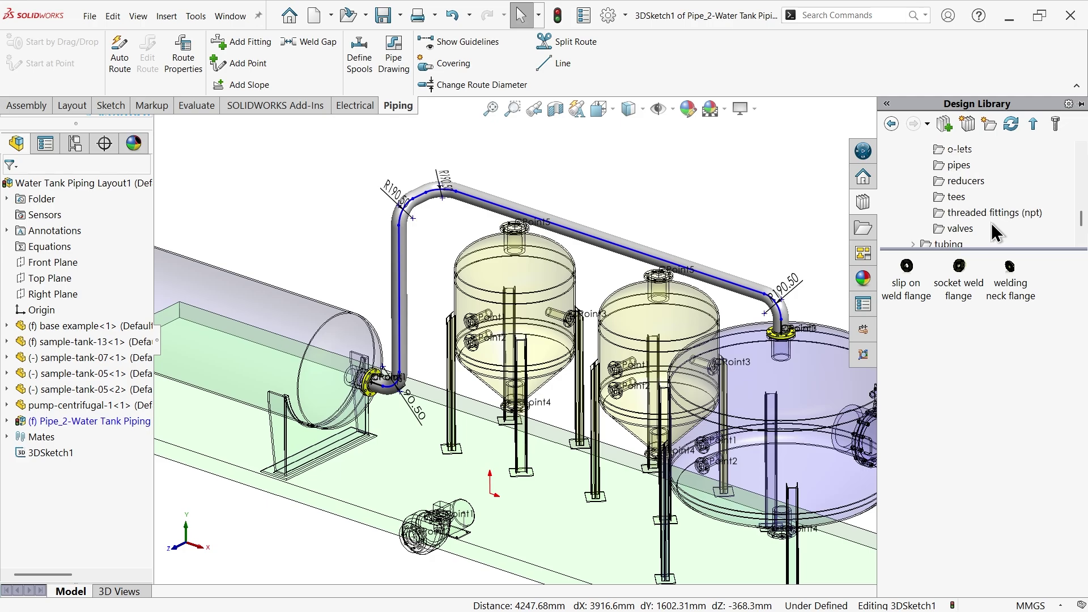
pyautogui.click(971, 229)
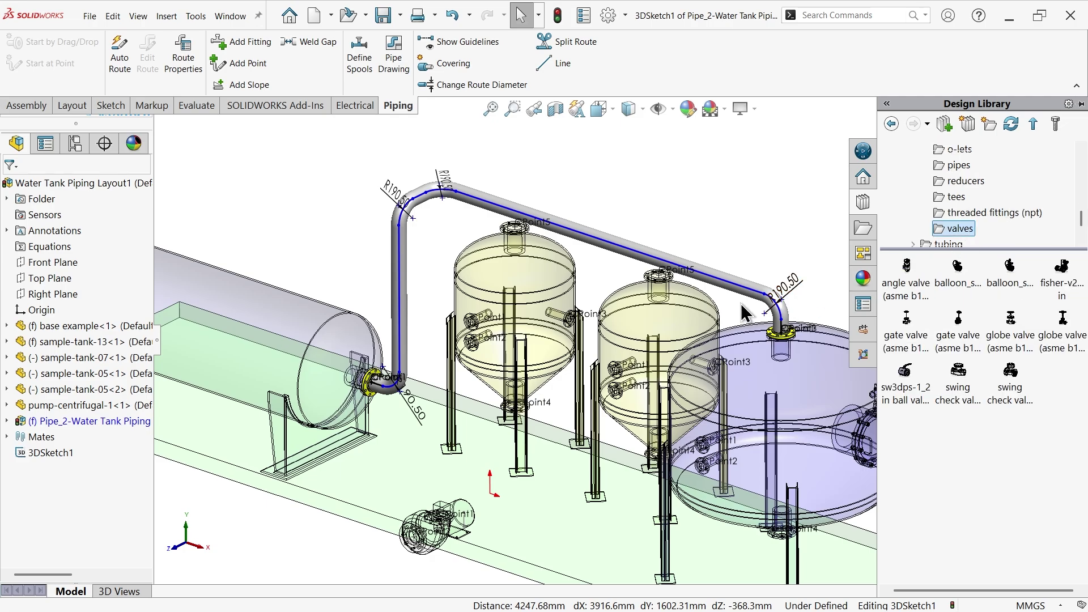
pyautogui.scroll(-2, 618, 259)
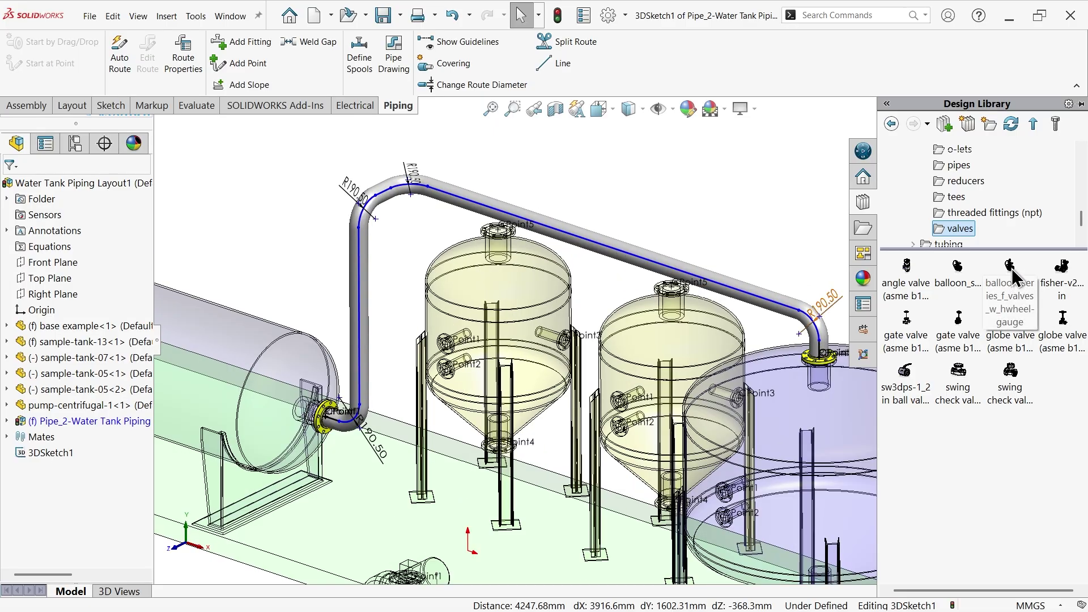
pyautogui.moveTo(1014, 275); pyautogui.dragTo(624, 255)
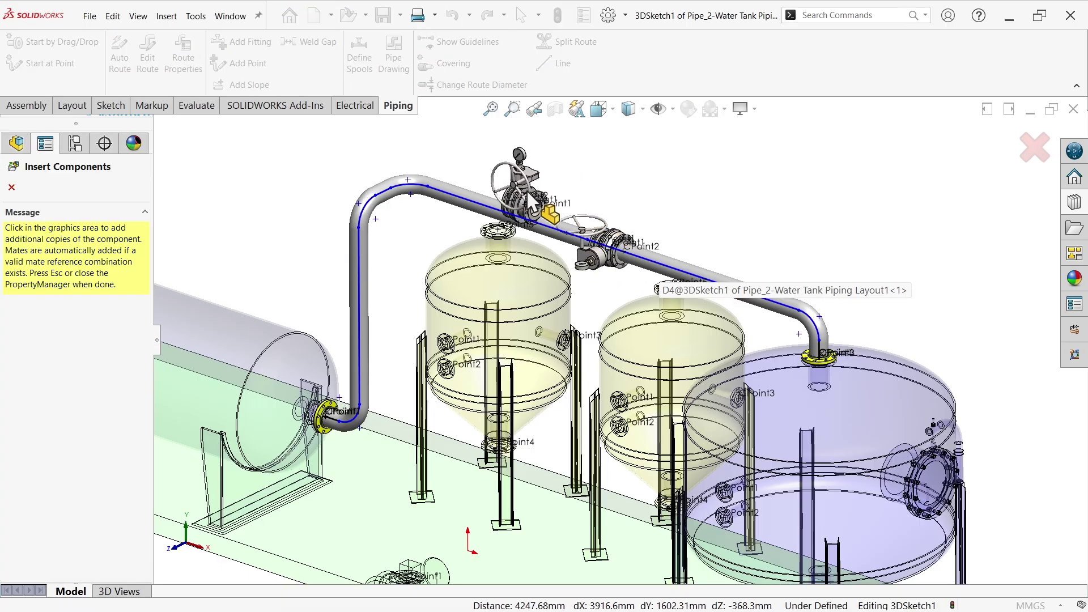
# - Close Insert Components to keep the handwheel valve, then bring back the Design Library on valves
pyautogui.click(11, 187)
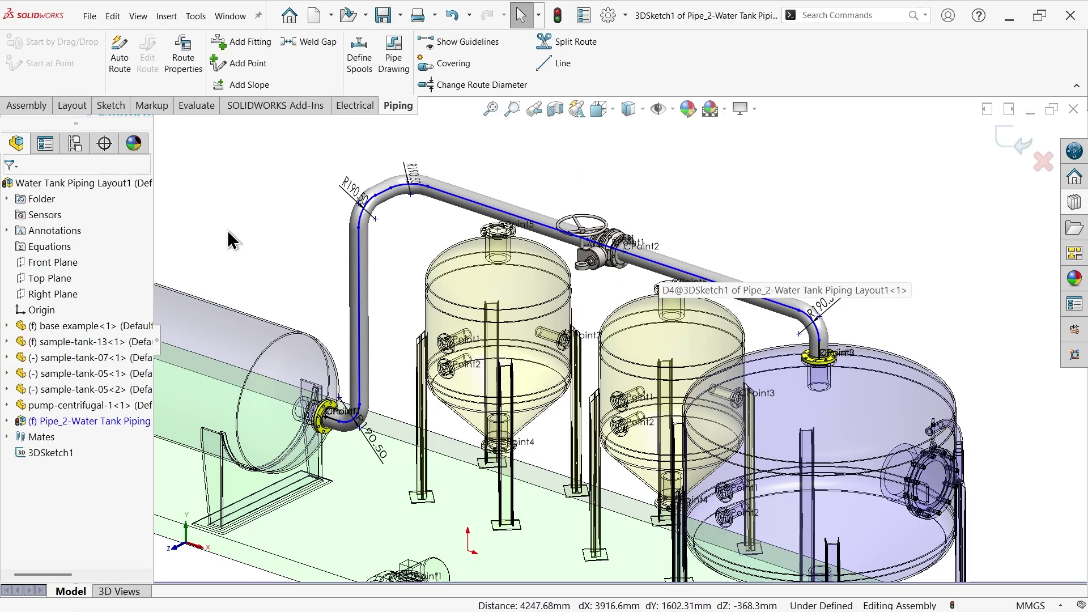
pyautogui.scroll(-5, 567, 272)
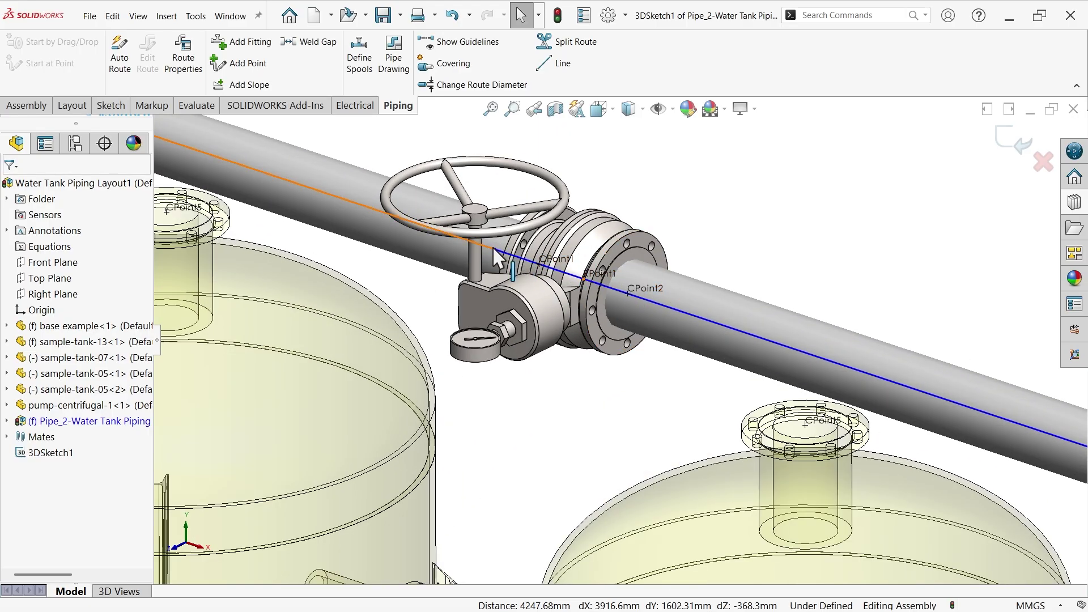
pyautogui.click(1075, 209)
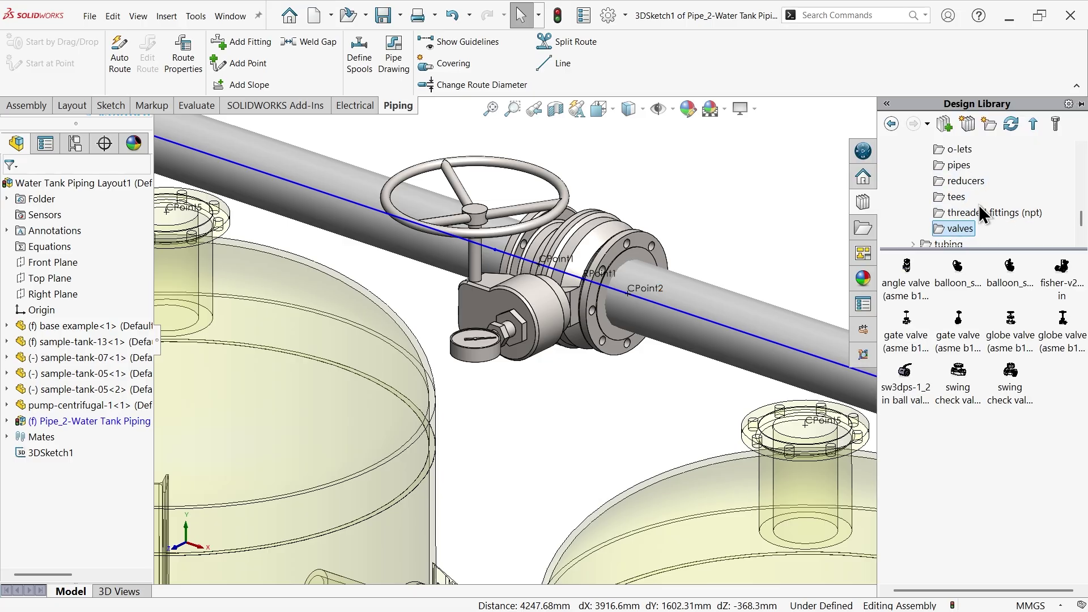
# - Fit a Slip On Flange 150-NPS5 on the valve's first face, undoing the extra flange copy
pyautogui.scroll(1, 977, 205)
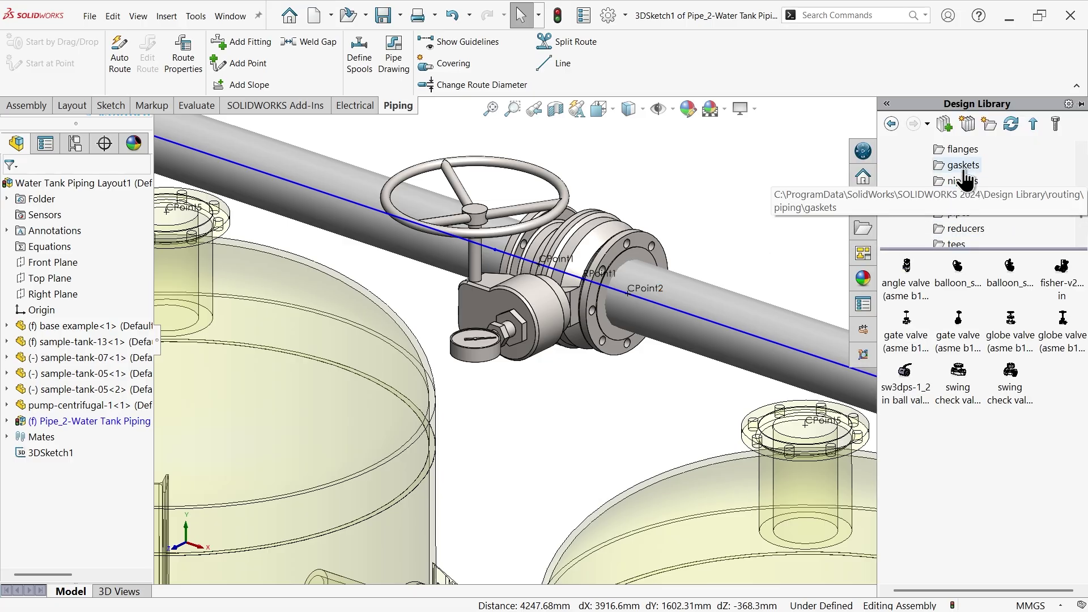
pyautogui.click(964, 151)
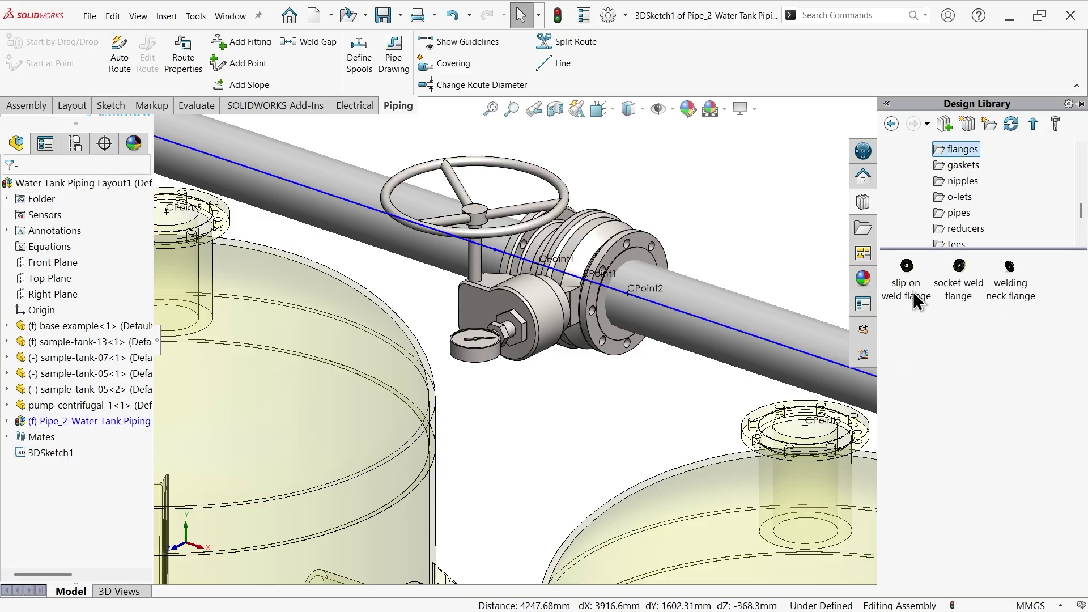
pyautogui.moveTo(907, 267); pyautogui.dragTo(618, 269)
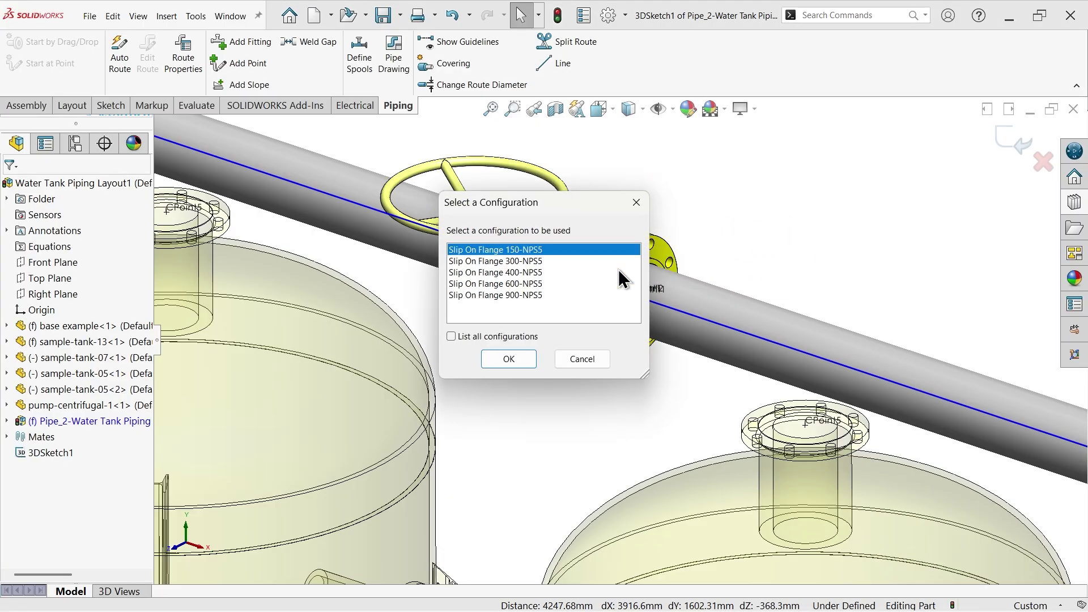
pyautogui.click(509, 358)
pyautogui.scroll(-5, 576, 365)
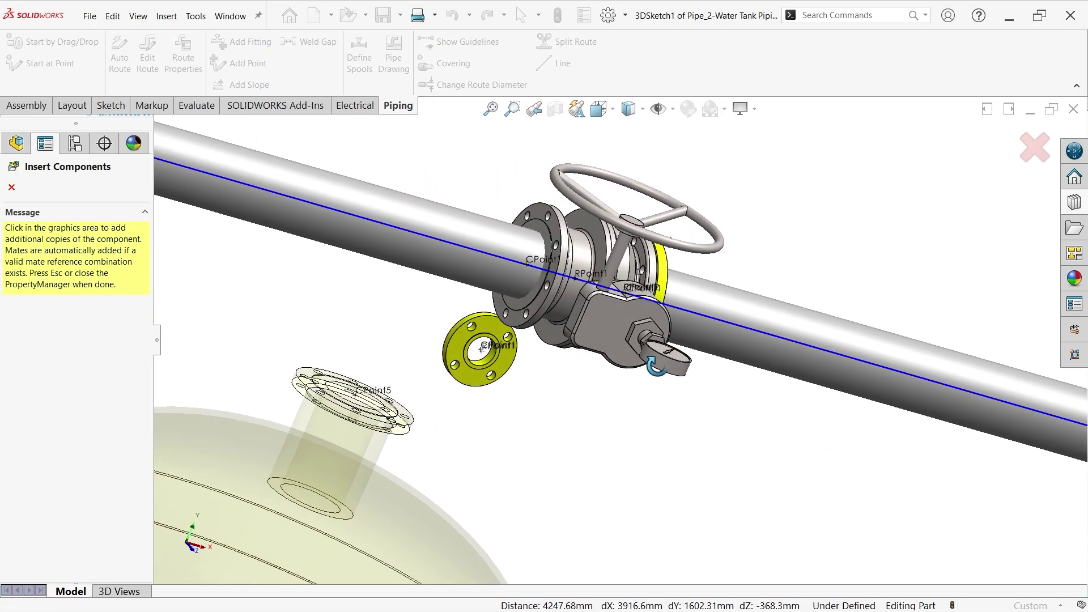
pyautogui.click(560, 264)
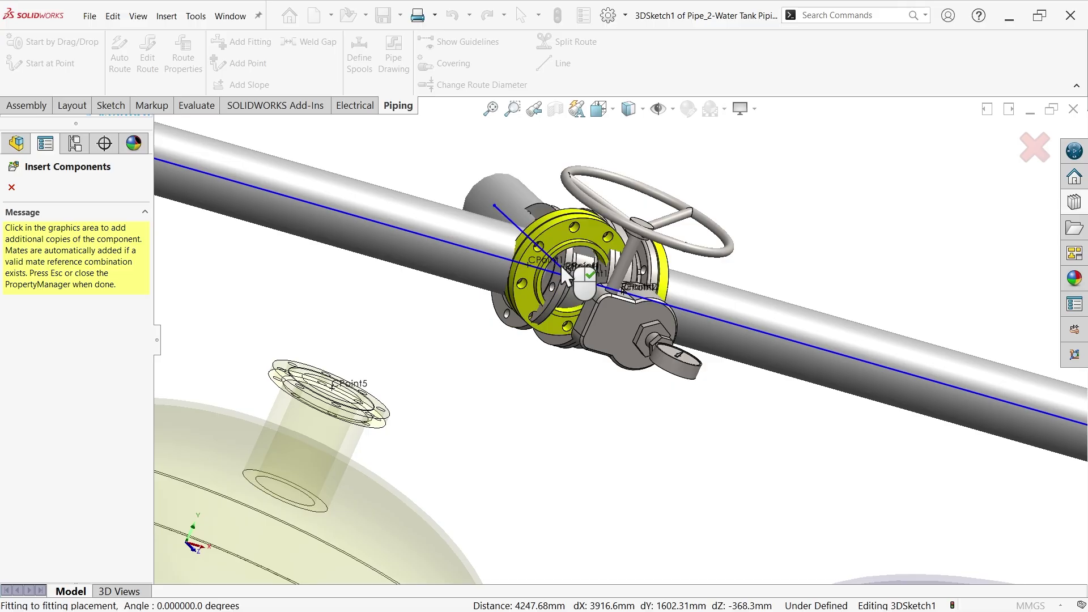
pyautogui.click(564, 272)
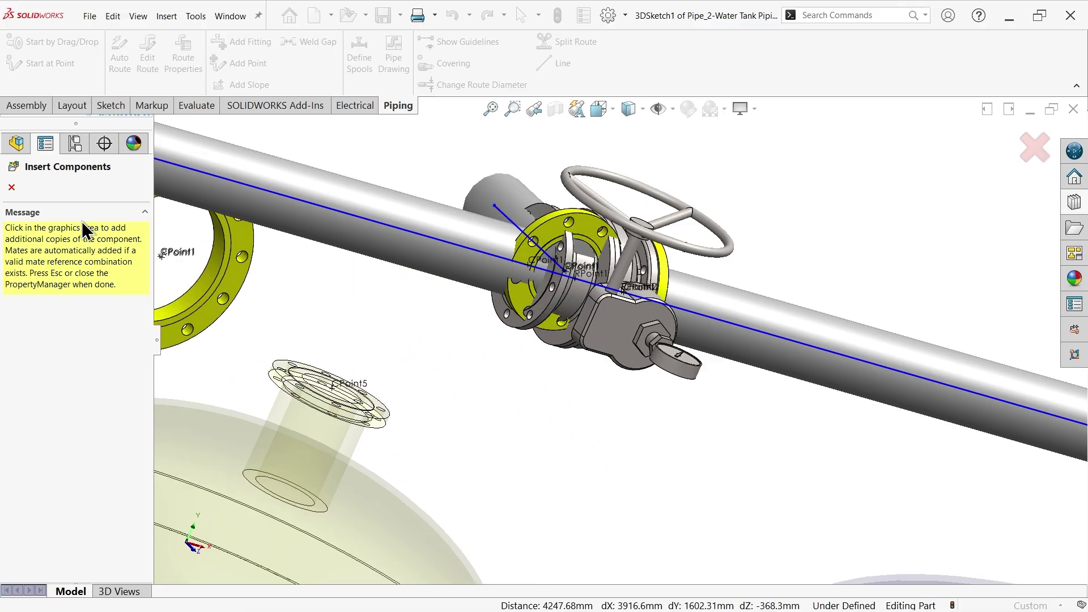
pyautogui.click(13, 189)
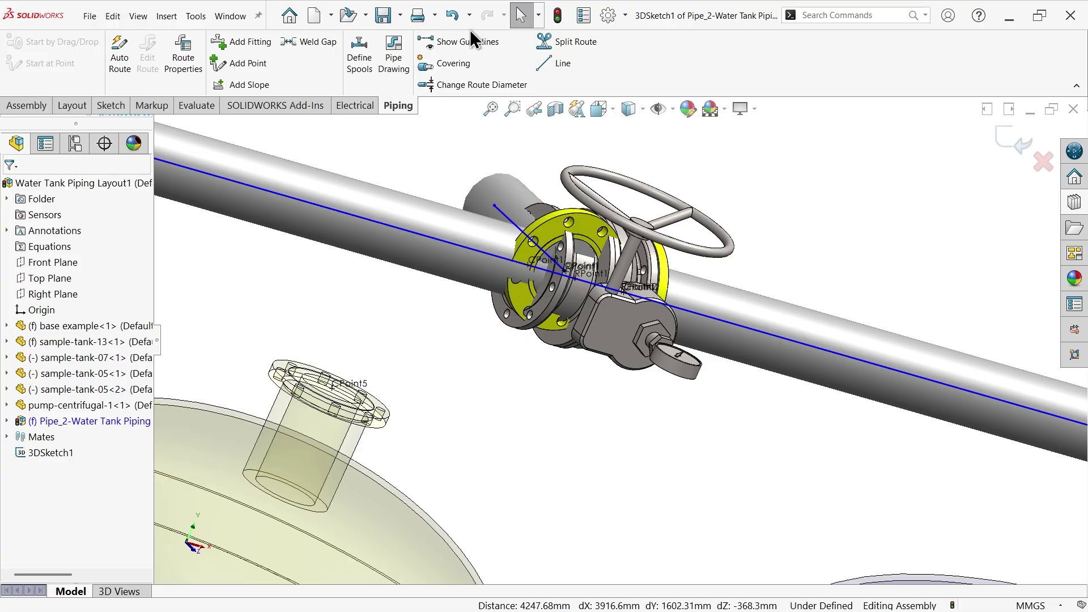
pyautogui.click(457, 16)
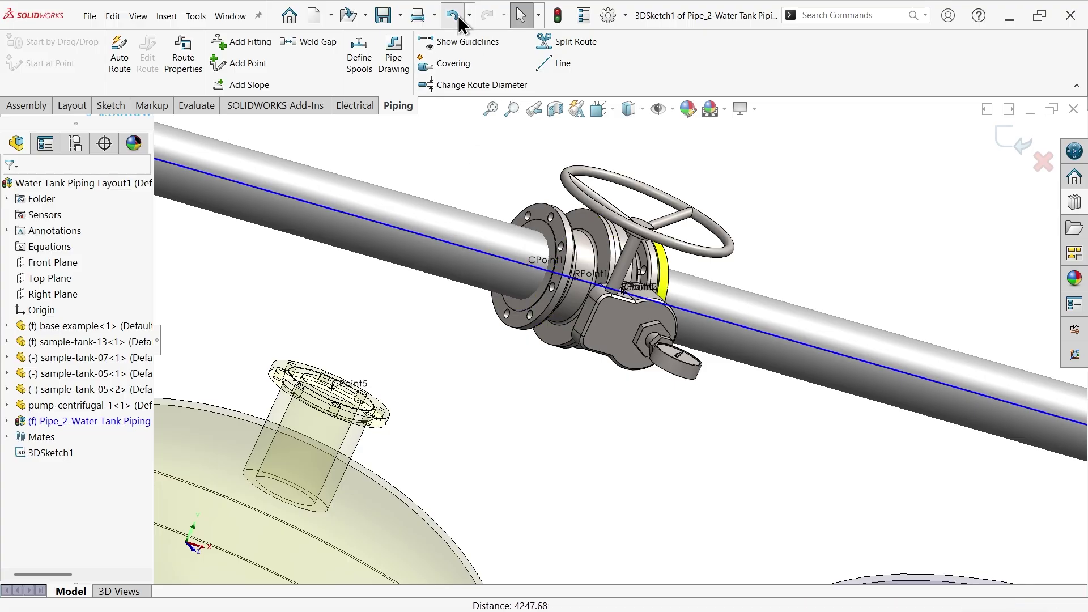
# - Fit a second 150-NPS5 slip-on weld flange on the valve's other face
pyautogui.click(1075, 228)
pyautogui.moveTo(922, 287); pyautogui.dragTo(542, 254)
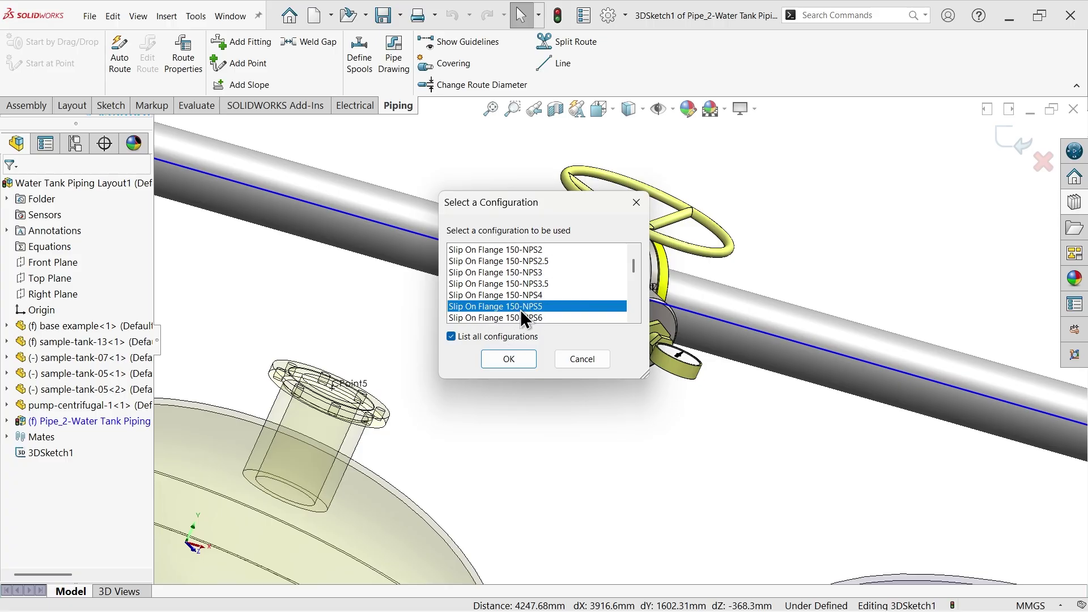
pyautogui.click(502, 364)
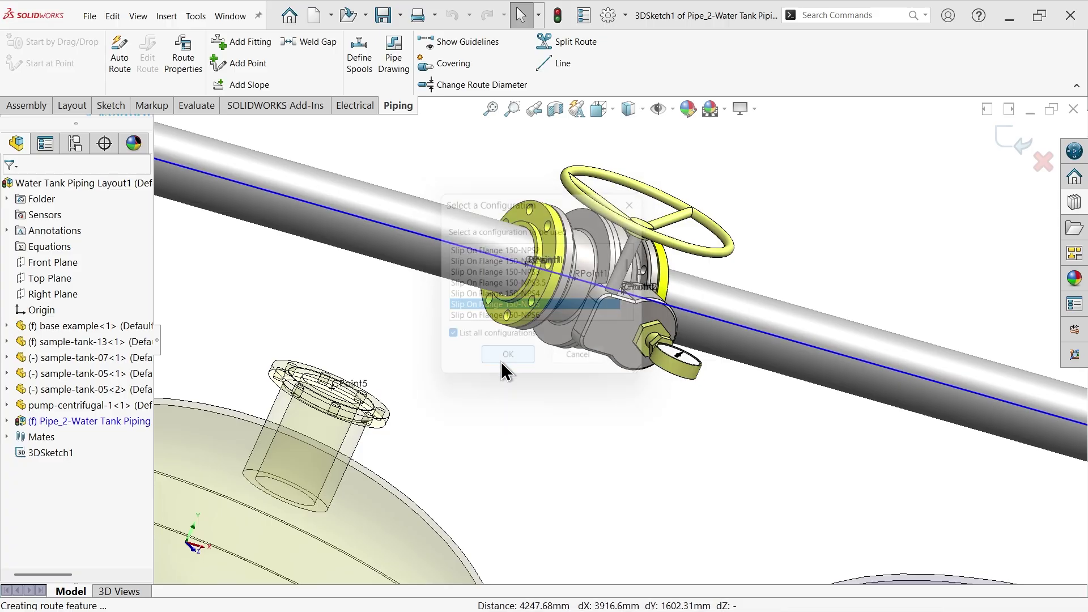
pyautogui.moveTo(533, 392); pyautogui.dragTo(552, 354, button='middle')
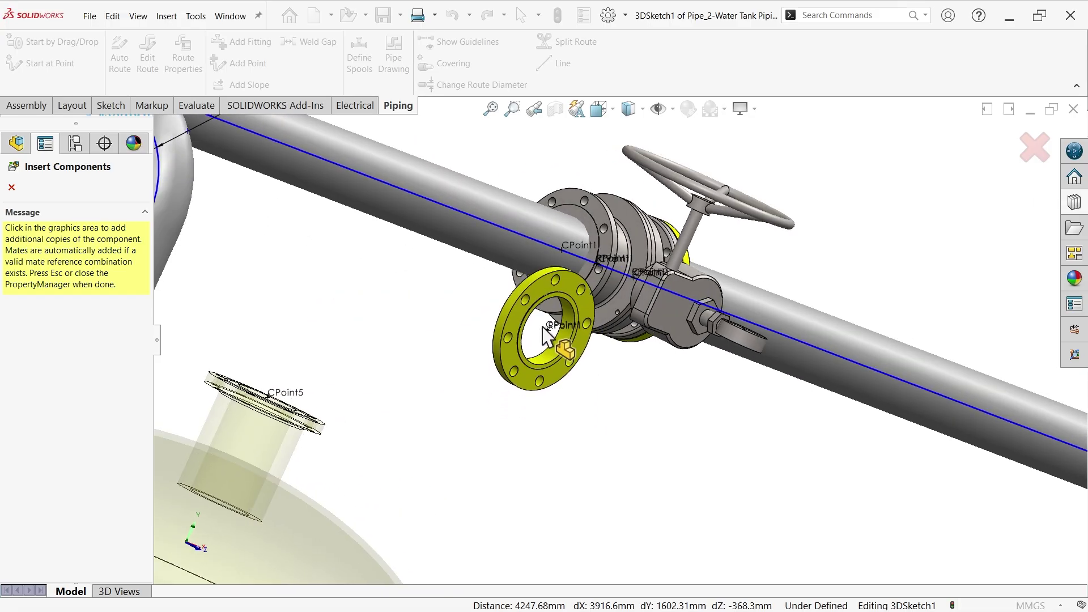
pyautogui.click(589, 273)
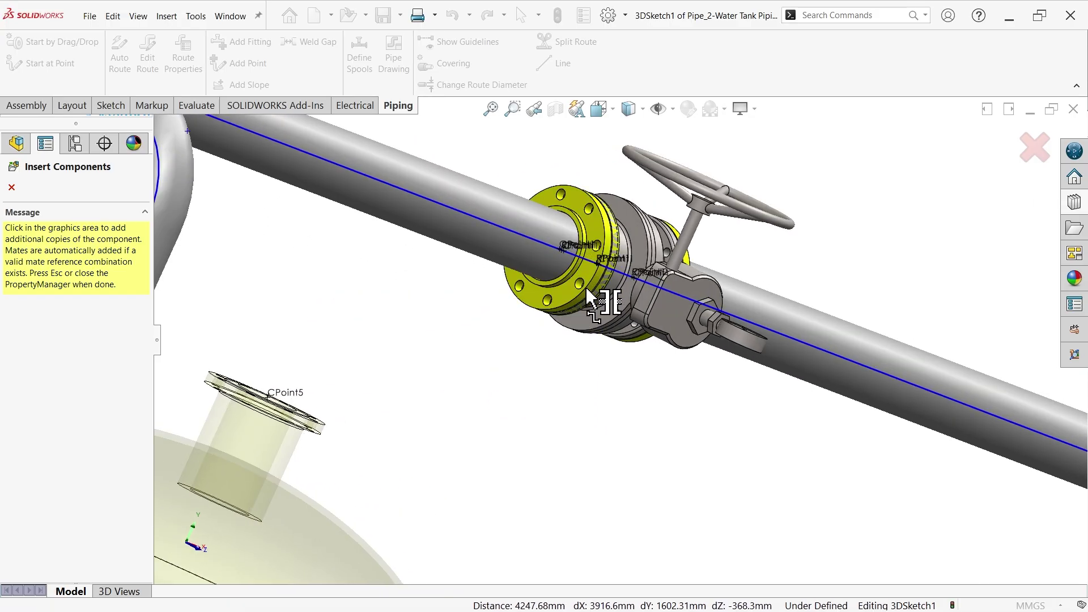
pyautogui.click(11, 187)
# - Orbit around the valve and tanks to inspect the rebuilt overhead pipe run
pyautogui.moveTo(576, 412); pyautogui.dragTo(521, 386, button='middle')
pyautogui.scroll(6, 521, 386)
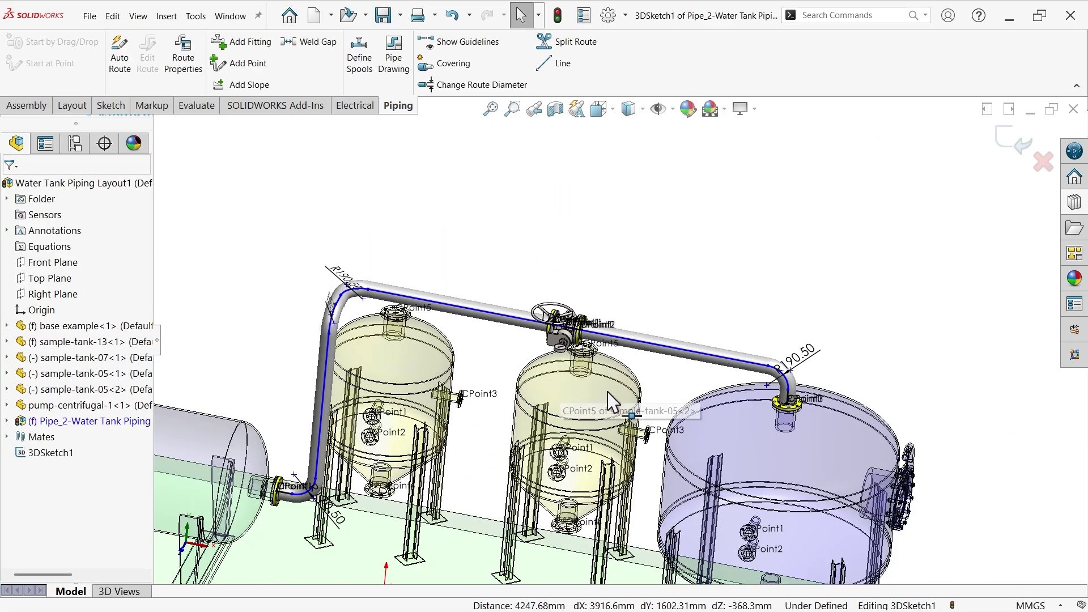
pyautogui.moveTo(550, 407); pyautogui.dragTo(612, 306, button='middle')
pyautogui.scroll(-3, 624, 284)
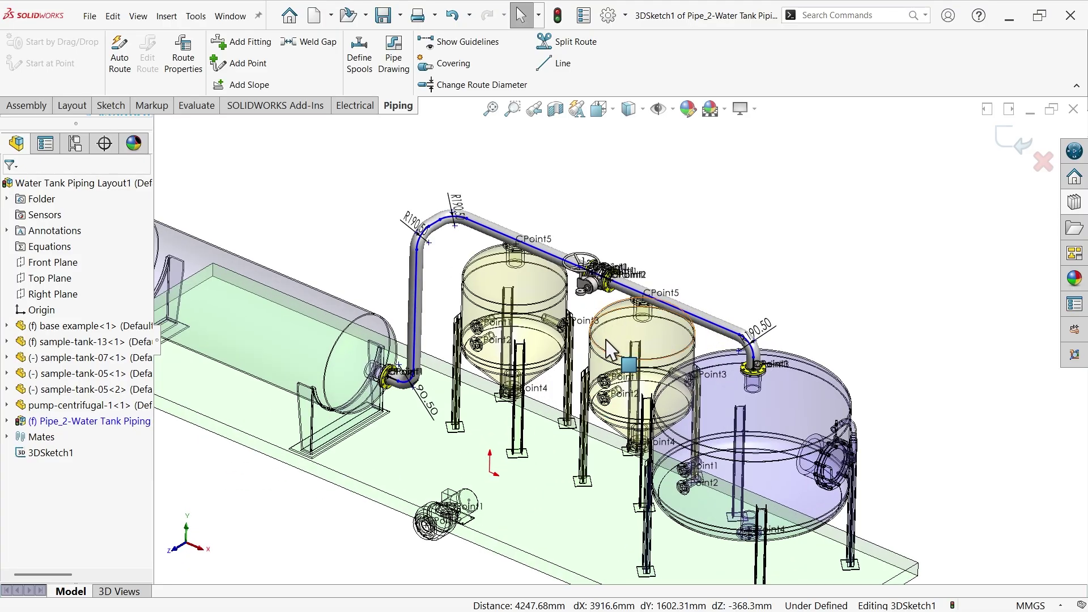
pyautogui.scroll(-4, 611, 350)
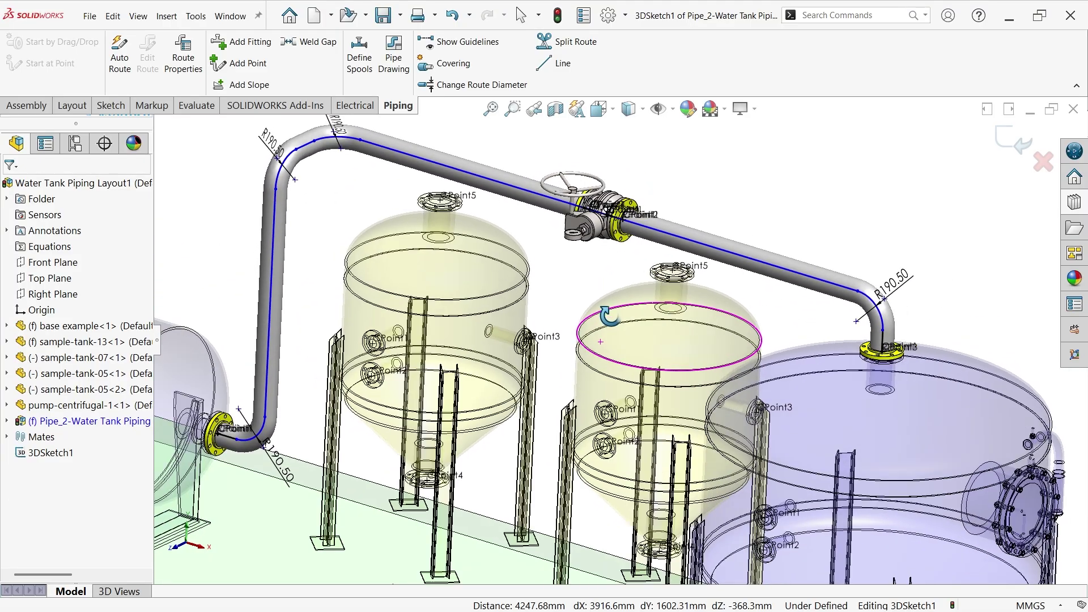
pyautogui.moveTo(611, 343); pyautogui.dragTo(652, 340, button='middle')
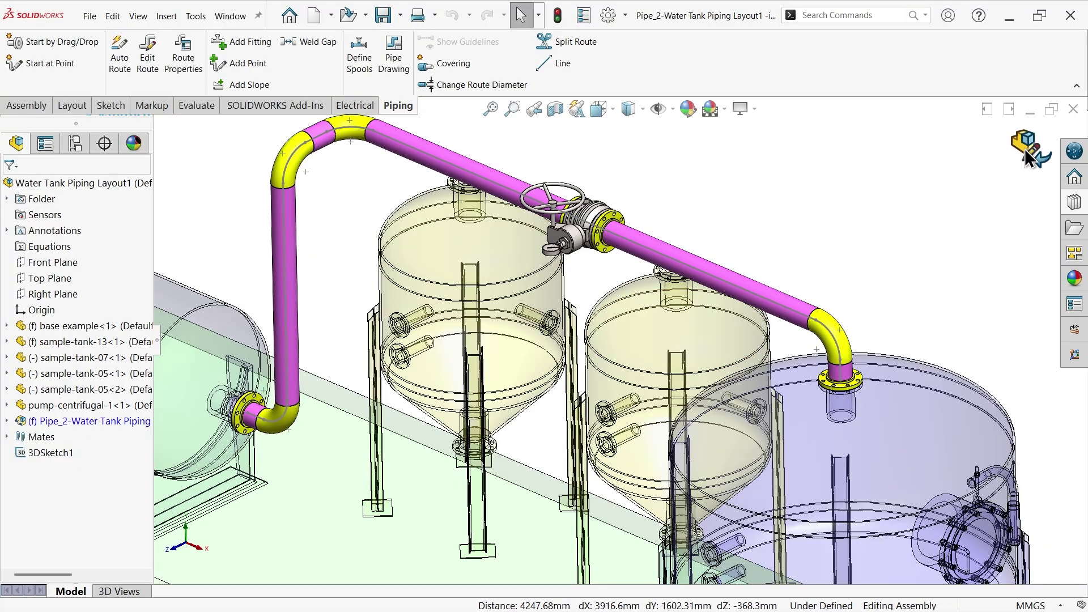
pyautogui.scroll(3, 602, 309)
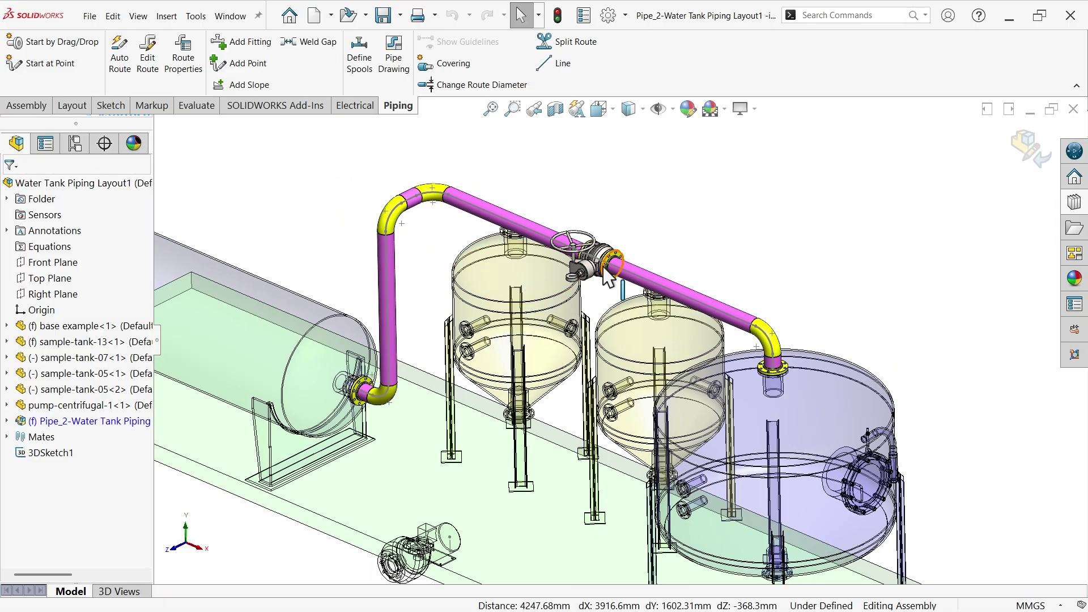
# - Zoom to fit and exit the pipe sub-assembly back to the top-level tank assembly, facing the tanks
pyautogui.press('f')
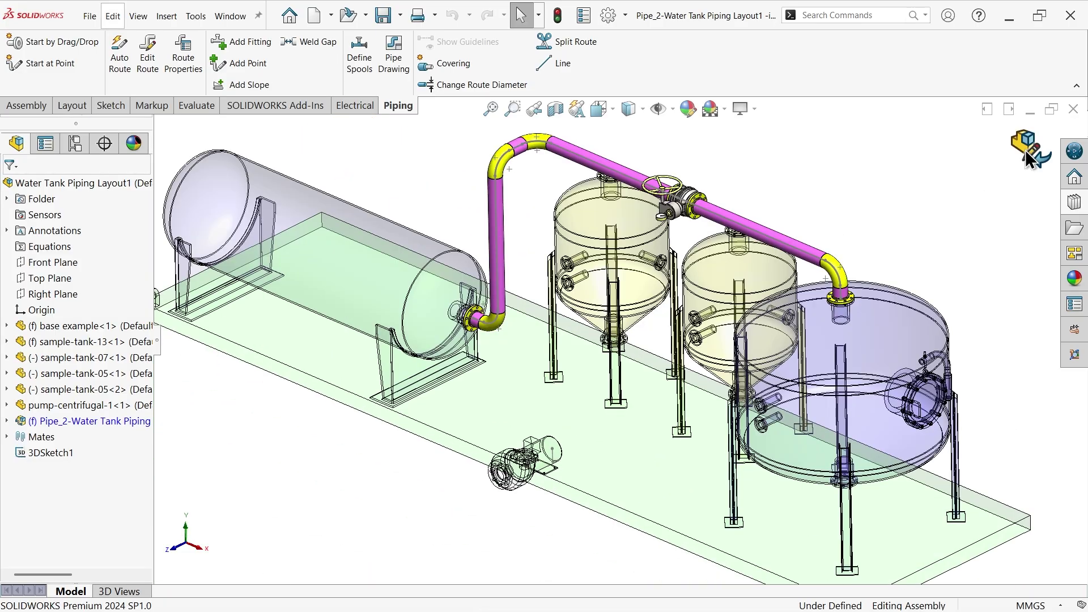
pyautogui.click(1025, 149)
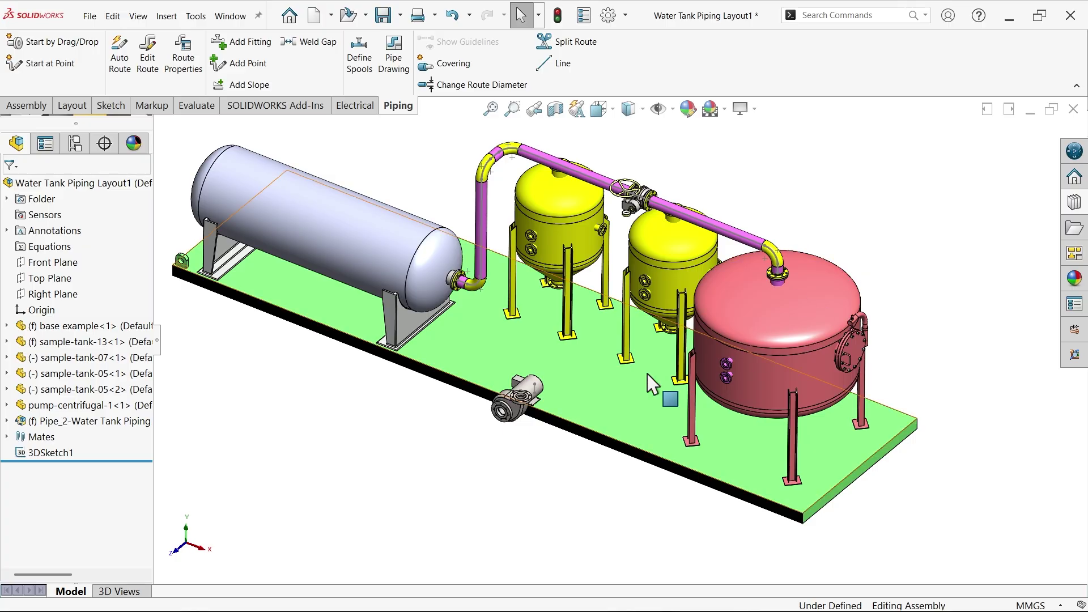
pyautogui.scroll(-3, 652, 419)
pyautogui.moveTo(652, 420); pyautogui.dragTo(712, 375, button='middle')
pyautogui.press('Escape')
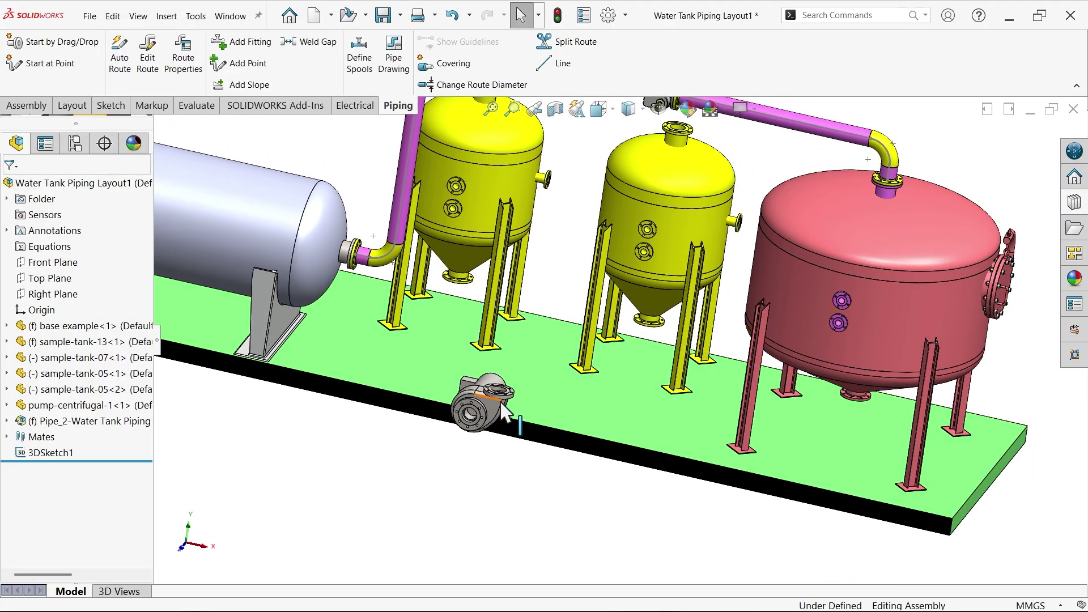
pyautogui.click(1075, 203)
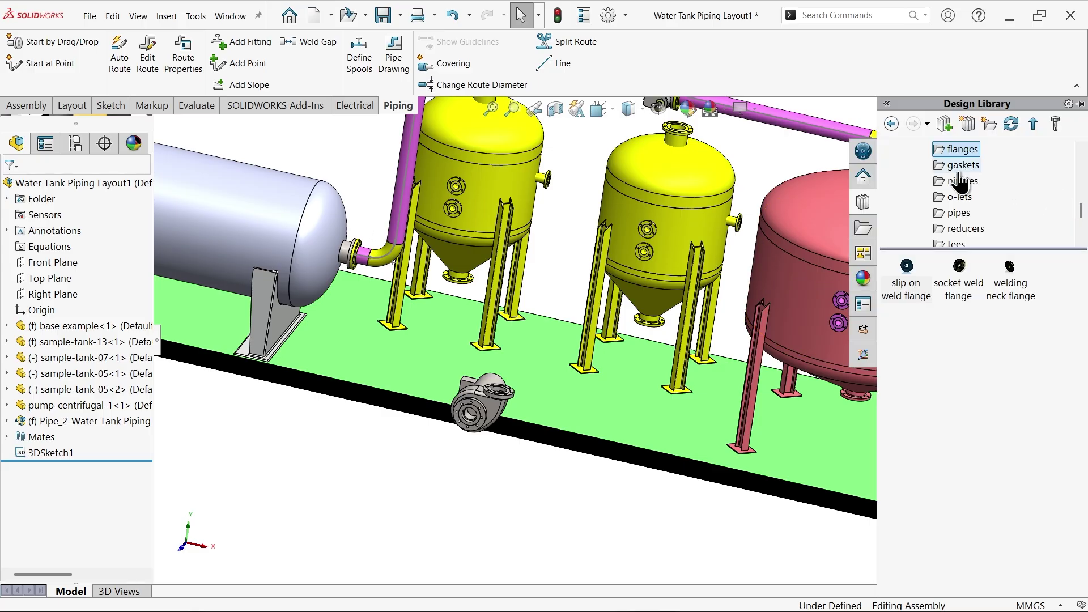
# - Place a Slip On Flange 150-NPS5 on the pump's outlet
pyautogui.scroll(1, 954, 192)
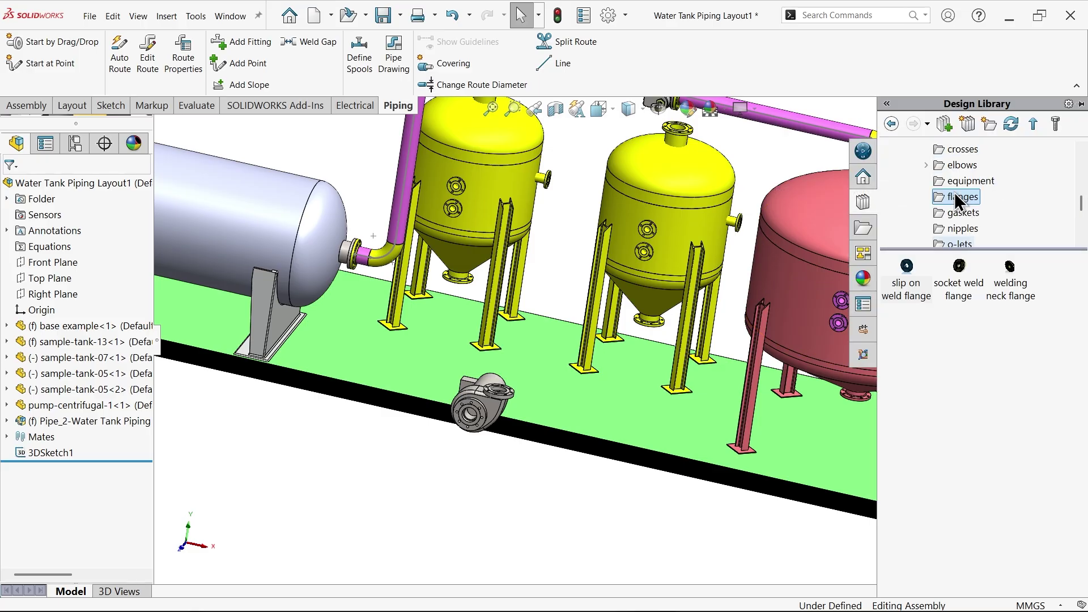
pyautogui.moveTo(904, 296); pyautogui.dragTo(930, 334)
pyautogui.scroll(-5, 488, 454)
pyautogui.moveTo(903, 278); pyautogui.dragTo(462, 405)
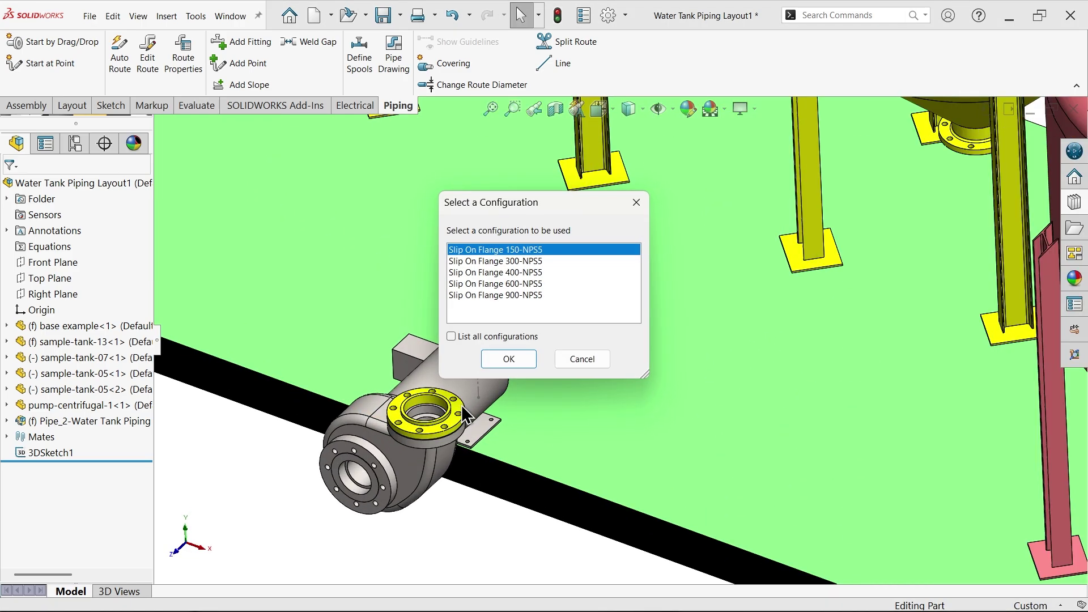
pyautogui.click(493, 361)
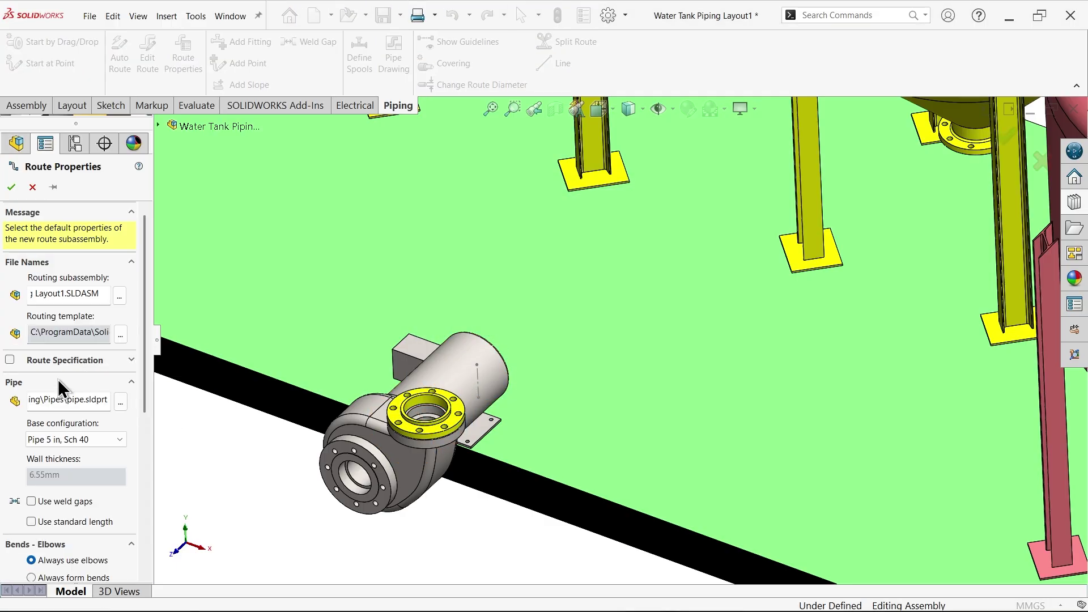
# - Save all route documents internally in the assembly to start editing the Pipe_6 route sketch
pyautogui.scroll(-5, 66, 346)
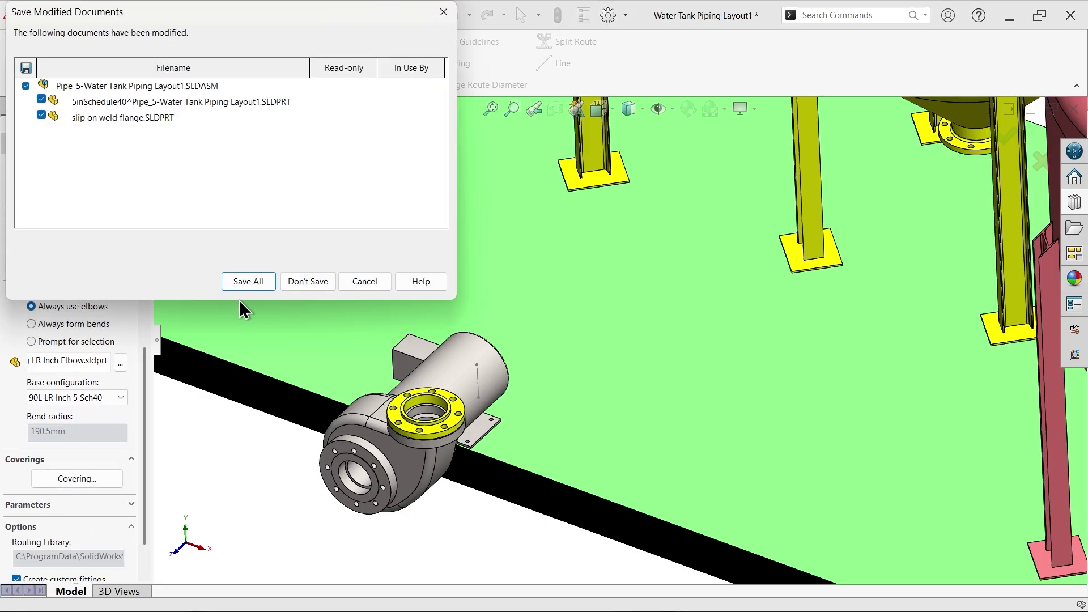
pyautogui.click(249, 282)
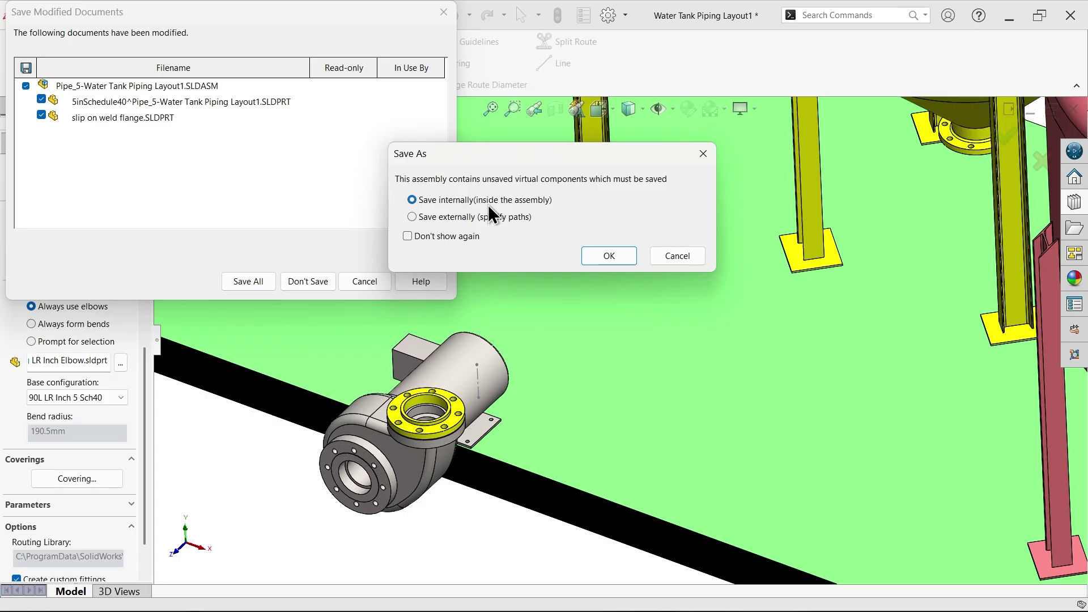
pyautogui.click(624, 262)
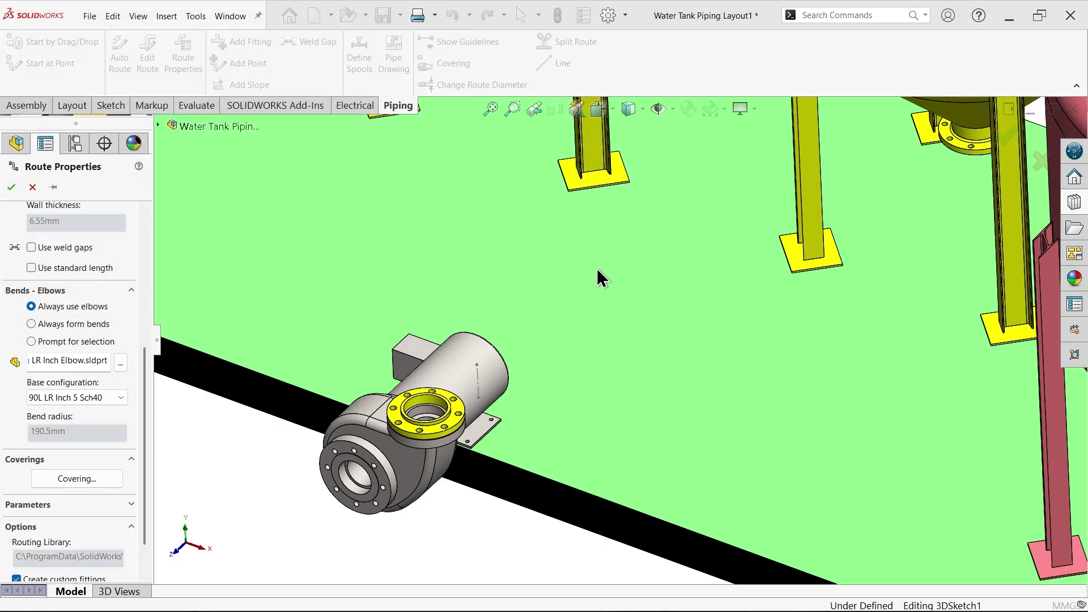
pyautogui.scroll(5, 920, 349)
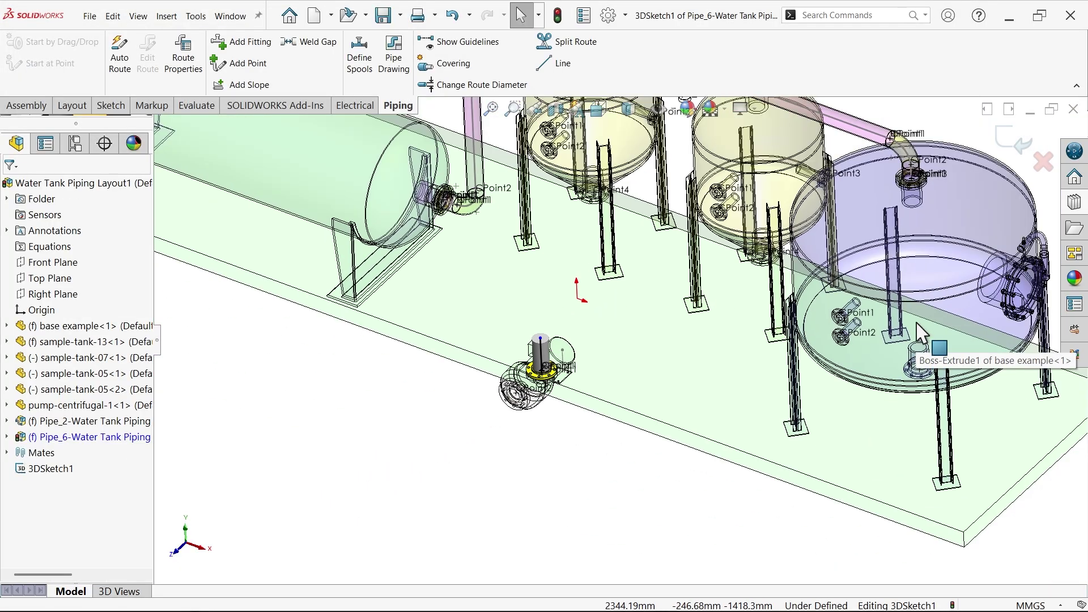
# - Add a slip-on weld flange with a short stub to the large tank's bottom CPoint4 nozzle
pyautogui.scroll(-2, 875, 324)
pyautogui.scroll(2, 851, 400)
pyautogui.moveTo(850, 400); pyautogui.dragTo(720, 238, button='middle')
pyautogui.scroll(-5, 621, 498)
pyautogui.moveTo(620, 498); pyautogui.dragTo(623, 457, button='middle')
pyautogui.scroll(-3, 624, 471)
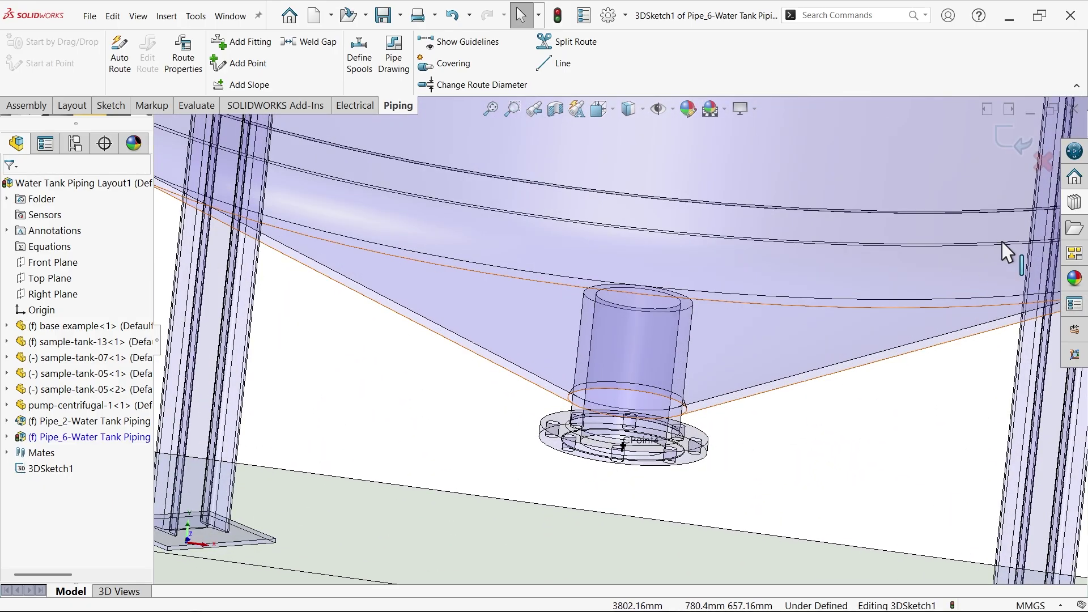
pyautogui.click(1075, 203)
pyautogui.moveTo(864, 328); pyautogui.dragTo(659, 451)
pyautogui.click(506, 363)
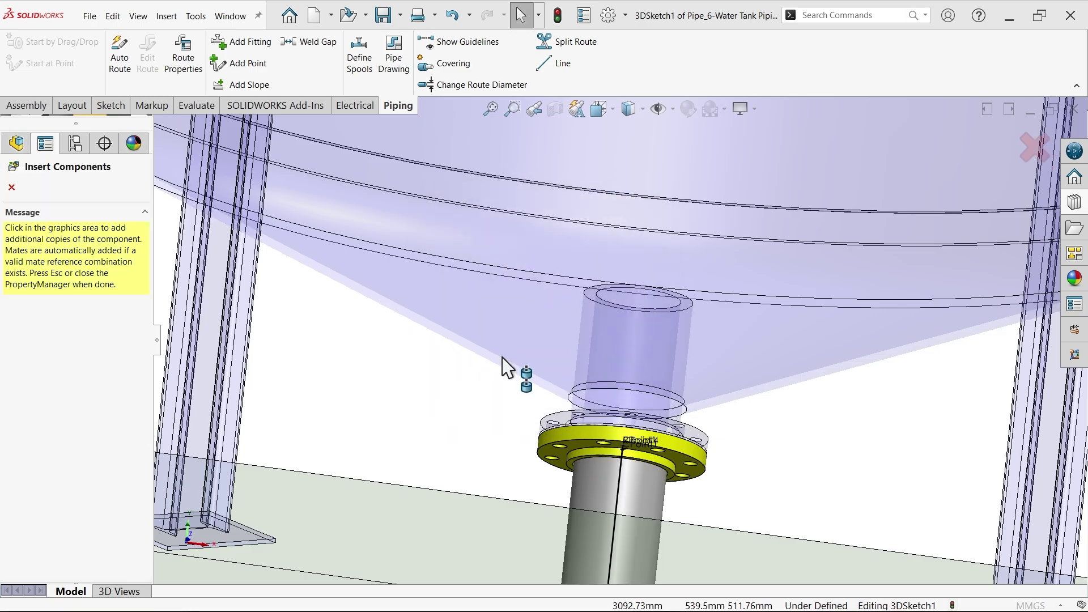
pyautogui.click(12, 188)
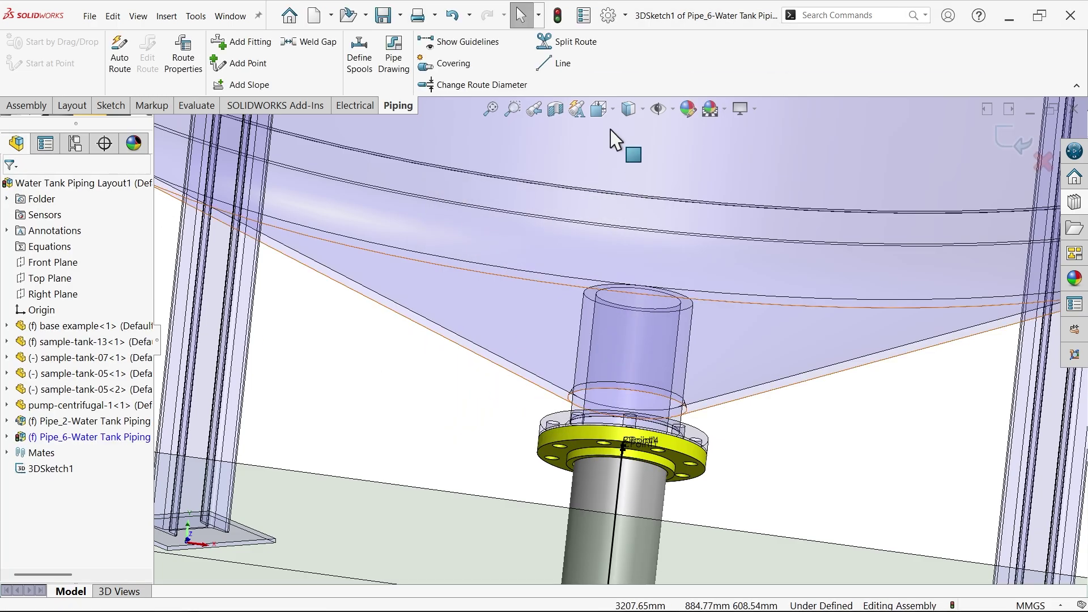
# - Select the end point of the pump's pipe stub and bring up its routing options
pyautogui.scroll(5, 678, 235)
pyautogui.scroll(3, 612, 453)
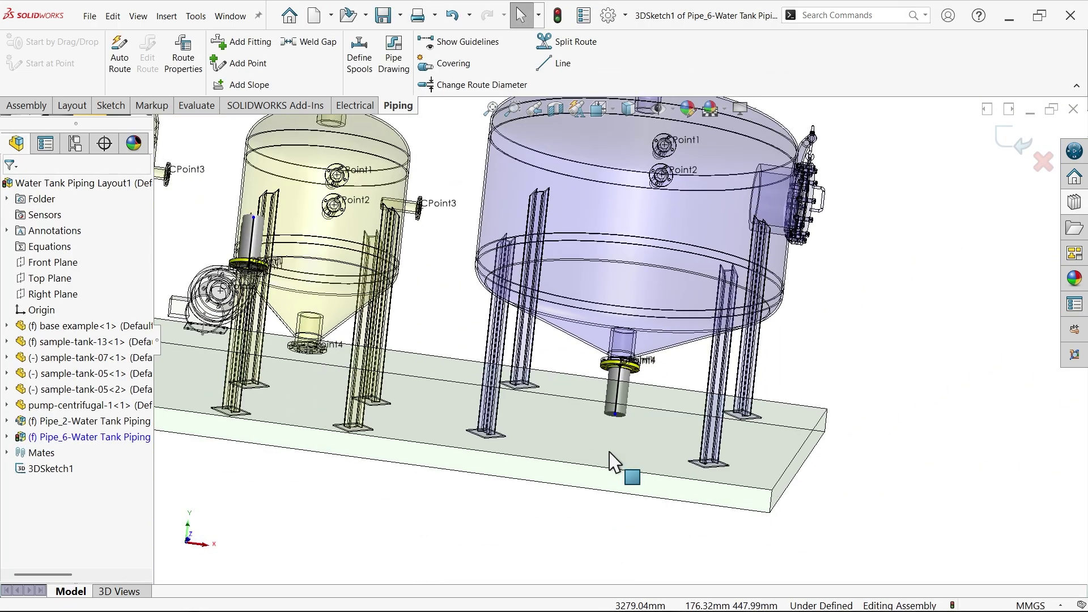
pyautogui.moveTo(606, 389); pyautogui.dragTo(554, 481, button='middle')
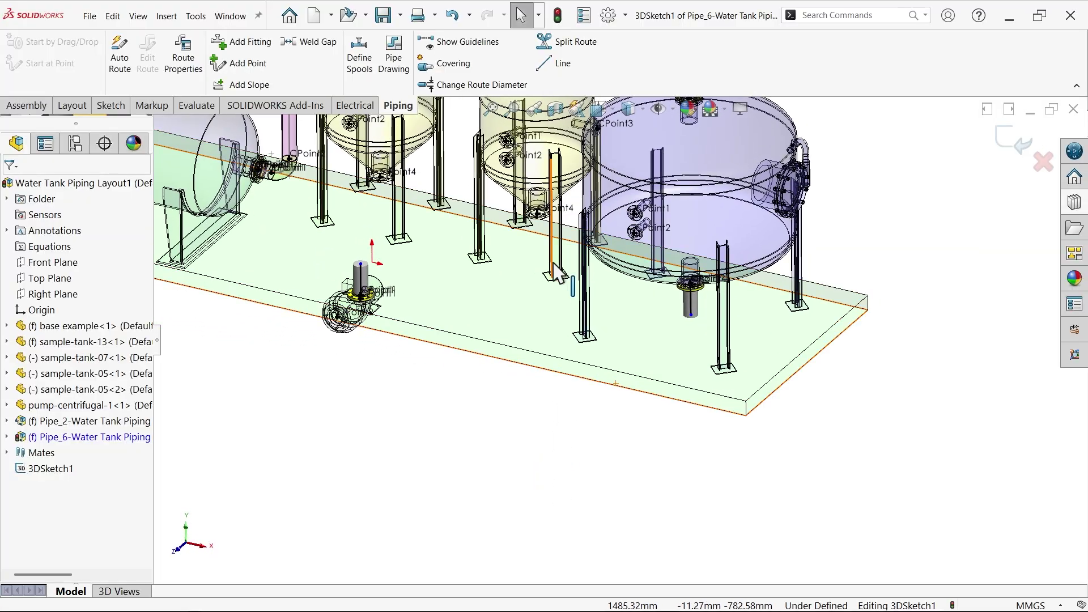
pyautogui.scroll(-4, 303, 300)
pyautogui.scroll(3, 527, 368)
pyautogui.scroll(-2, 428, 304)
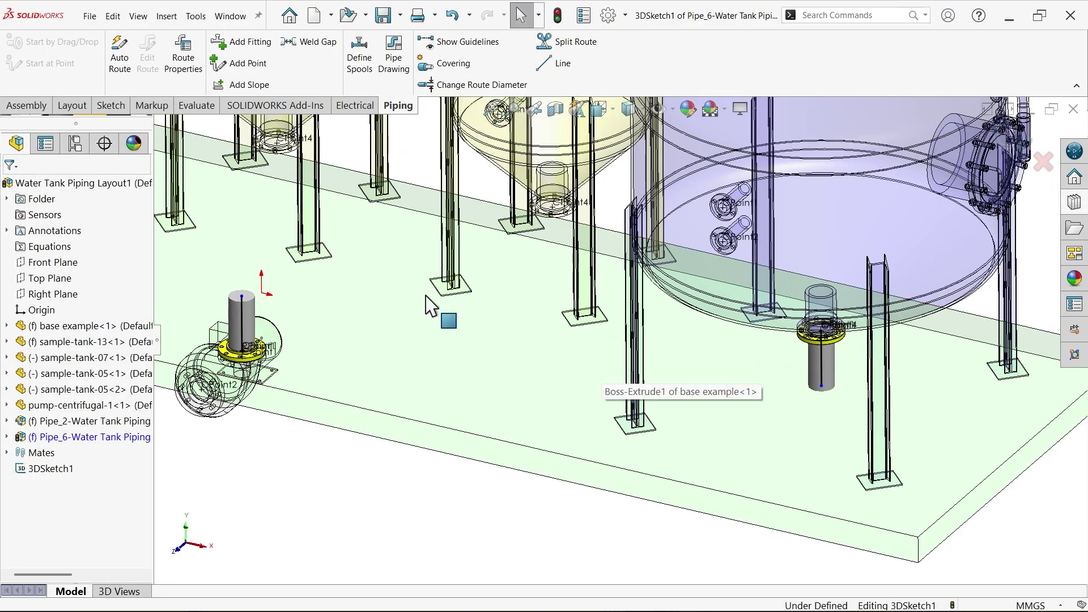
pyautogui.click(243, 297)
pyautogui.rightClick(242, 297)
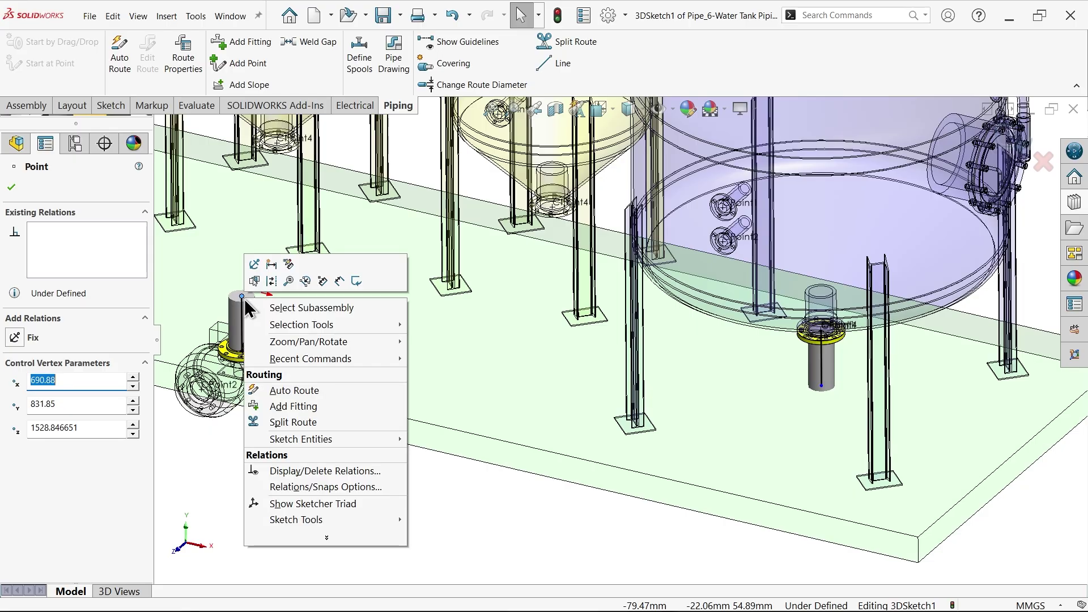
# - Auto-route a pipe with R190.50 elbows from the pump's flange to the large tank's bottom stub
pyautogui.click(306, 391)
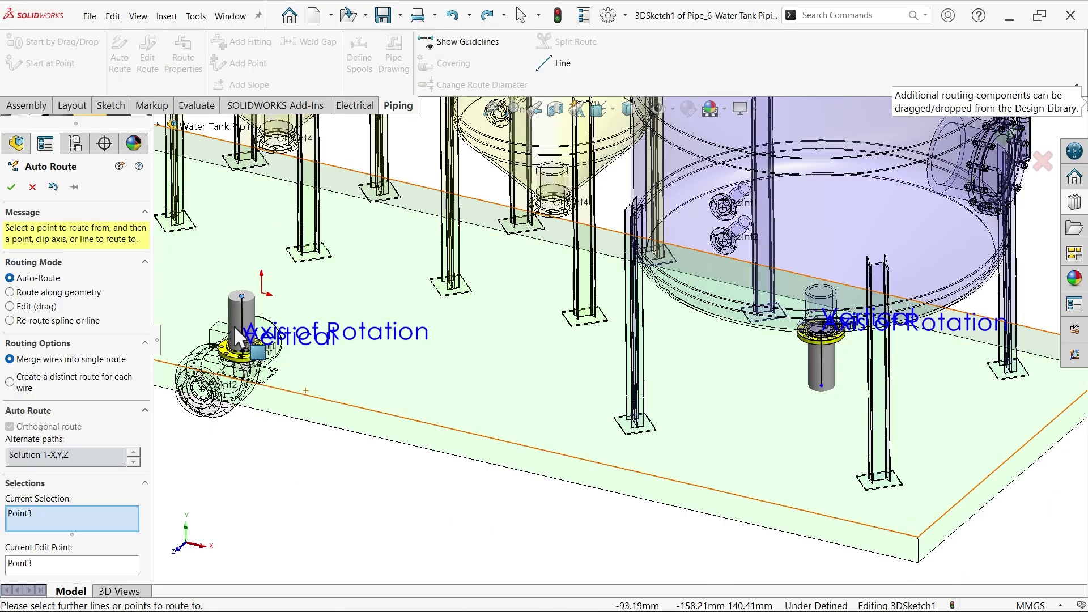
pyautogui.click(822, 387)
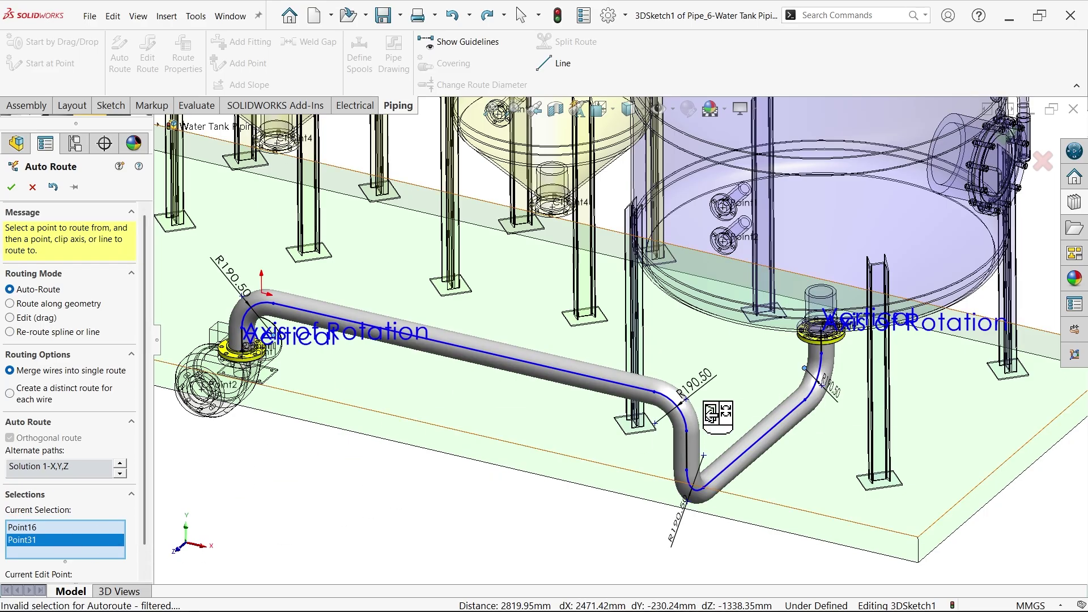
pyautogui.moveTo(646, 396); pyautogui.dragTo(468, 488, button='middle')
pyautogui.click(11, 188)
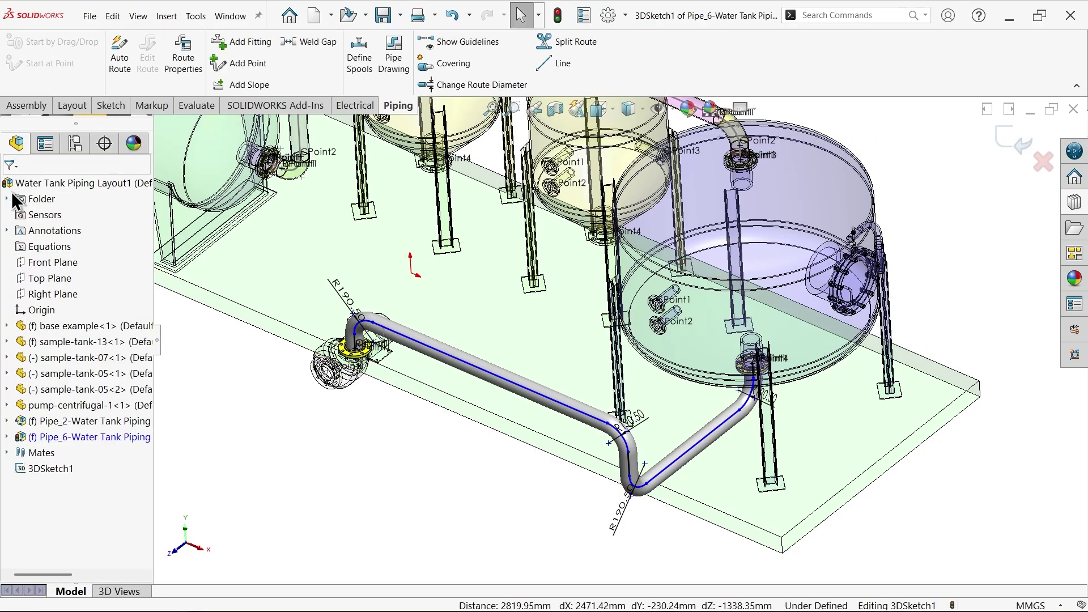
pyautogui.click(1080, 206)
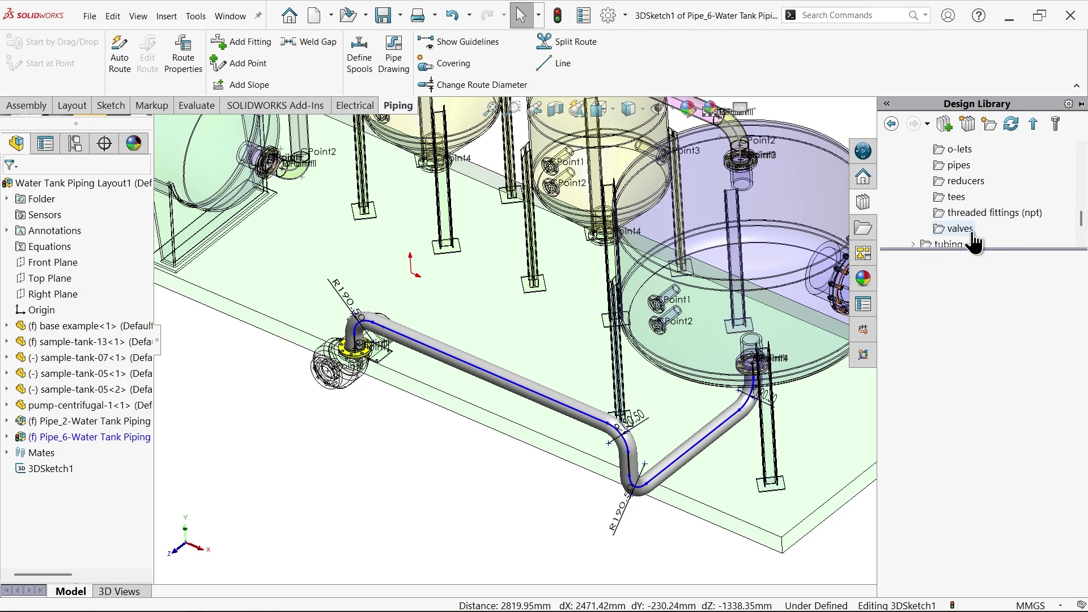
# - Drop a flanged swing check valve inline on the pump-to-tank pipe and confirm its configuration
pyautogui.click(966, 229)
pyautogui.moveTo(1010, 389); pyautogui.dragTo(512, 388)
pyautogui.click(525, 366)
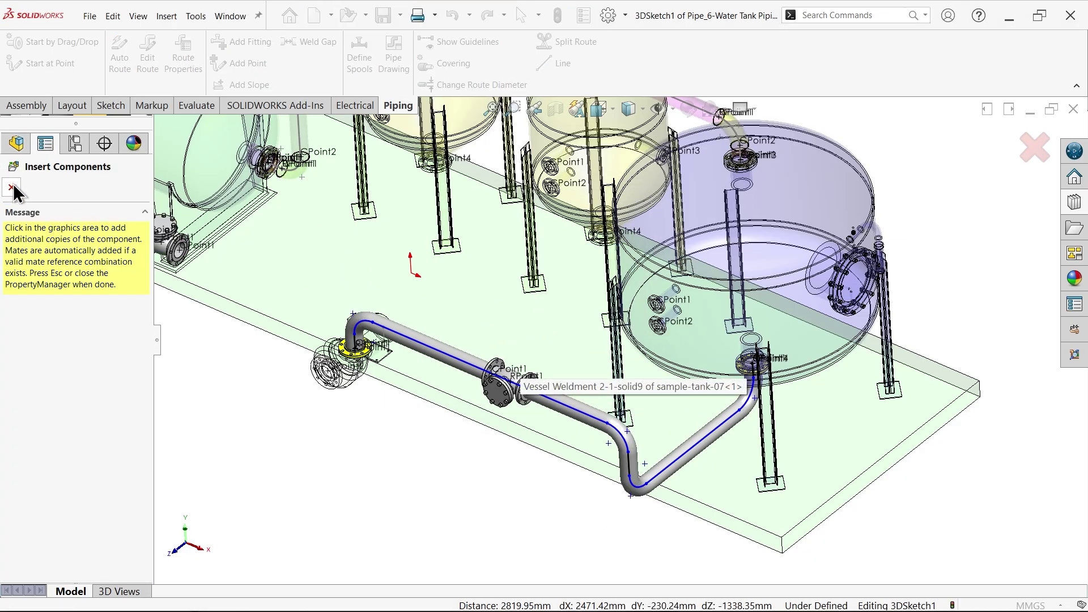
pyautogui.click(12, 188)
pyautogui.scroll(-5, 522, 396)
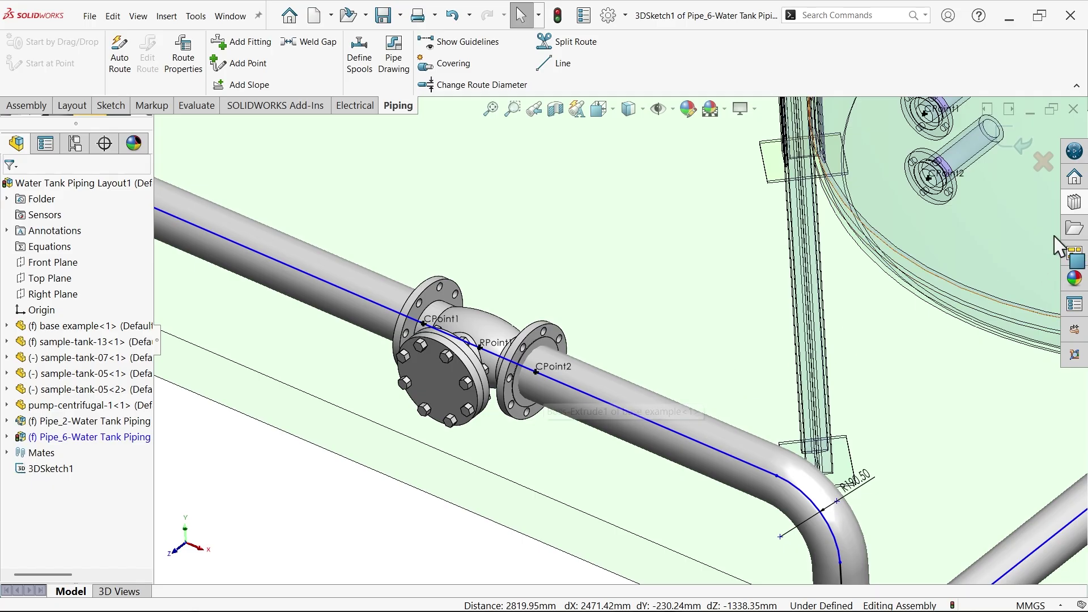
pyautogui.click(1075, 203)
pyautogui.scroll(2, 996, 209)
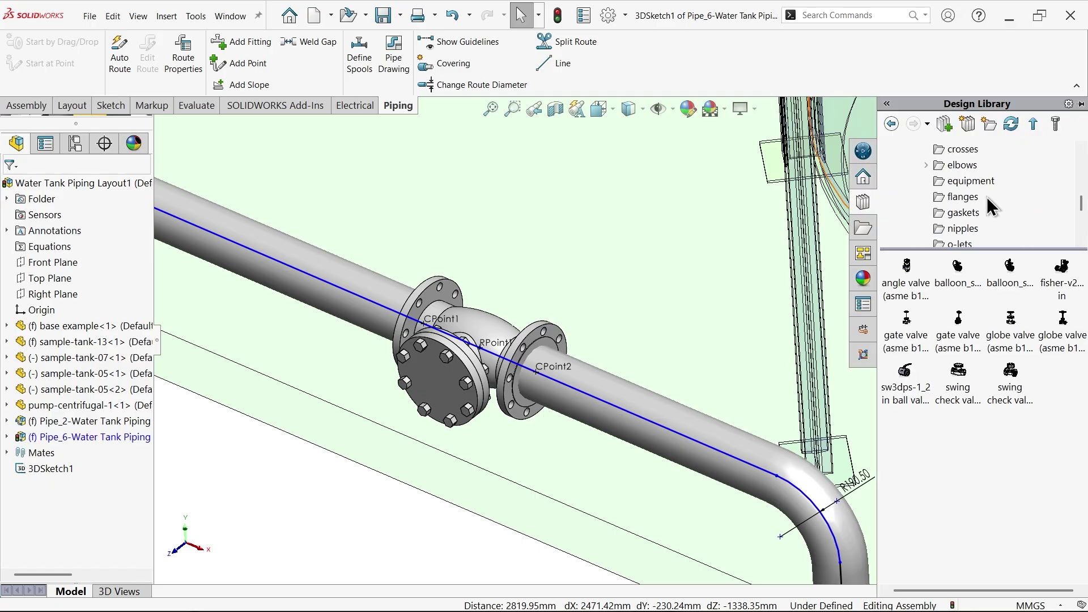
# - Drop a slip-on weld flange from the Design Library beside the check valve and confirm its size
pyautogui.click(963, 198)
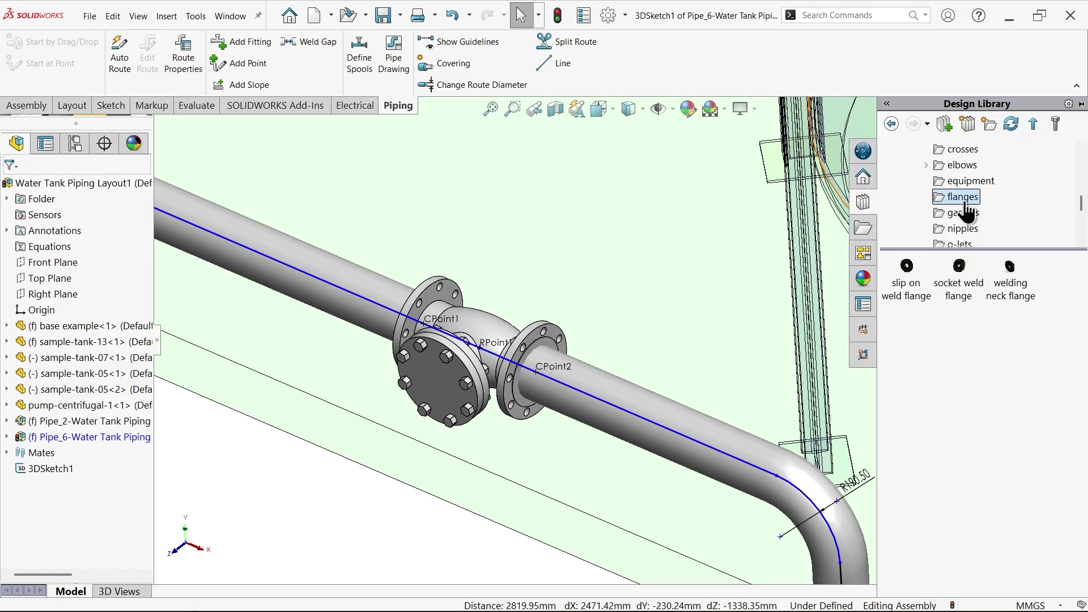
pyautogui.moveTo(905, 282); pyautogui.dragTo(553, 350)
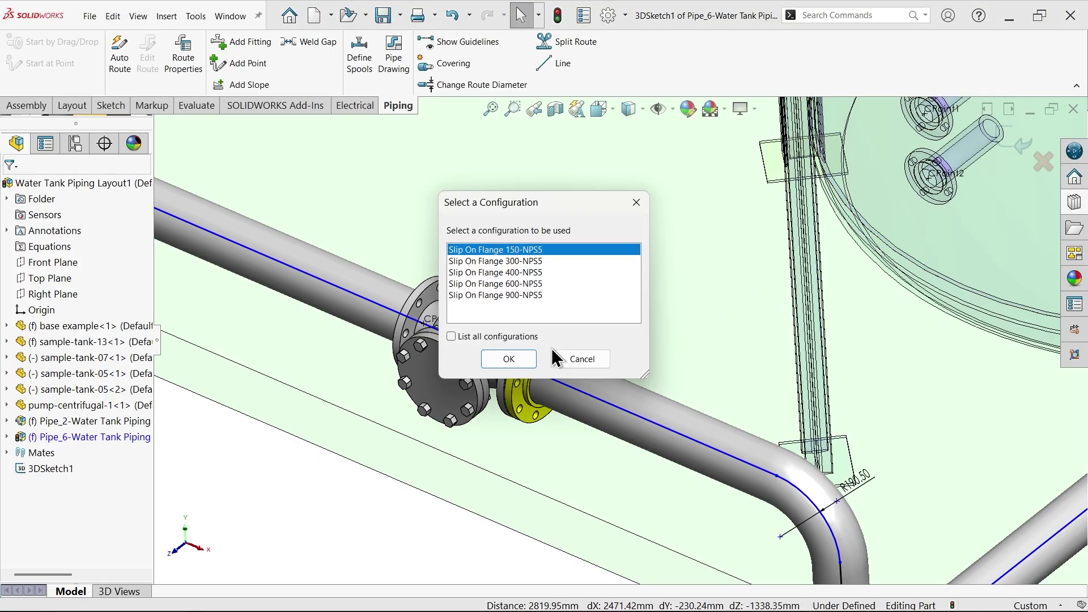
pyautogui.click(510, 361)
pyautogui.scroll(3, 368, 465)
pyautogui.moveTo(383, 445); pyautogui.dragTo(502, 456, button='middle')
# - Place a second slip-on flange on the check valve's other side and finish inserting
pyautogui.click(680, 404)
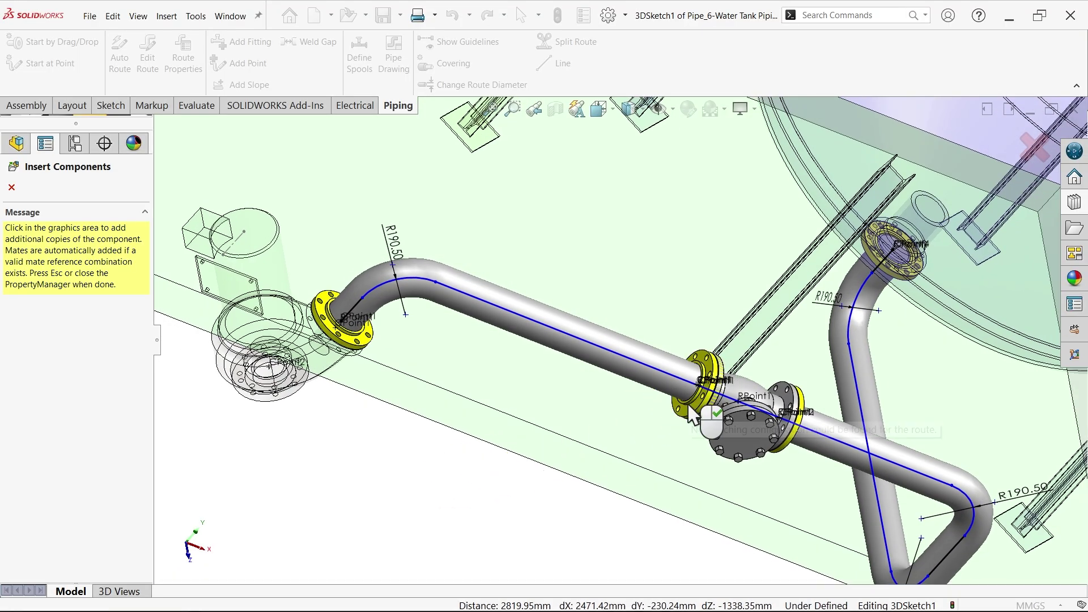
pyautogui.click(13, 191)
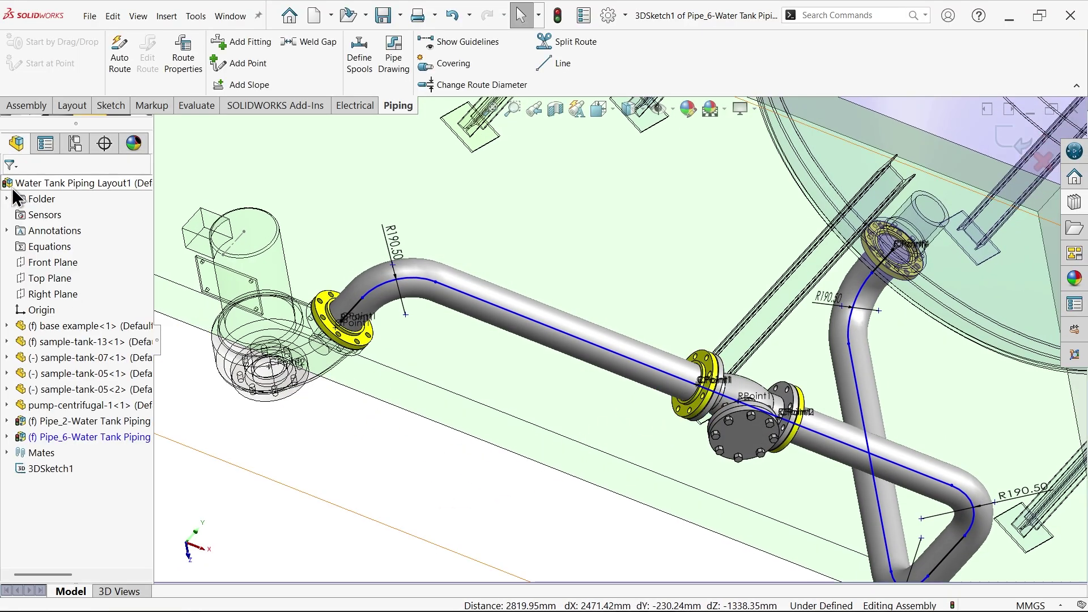
pyautogui.moveTo(554, 454); pyautogui.dragTo(572, 400, button='middle')
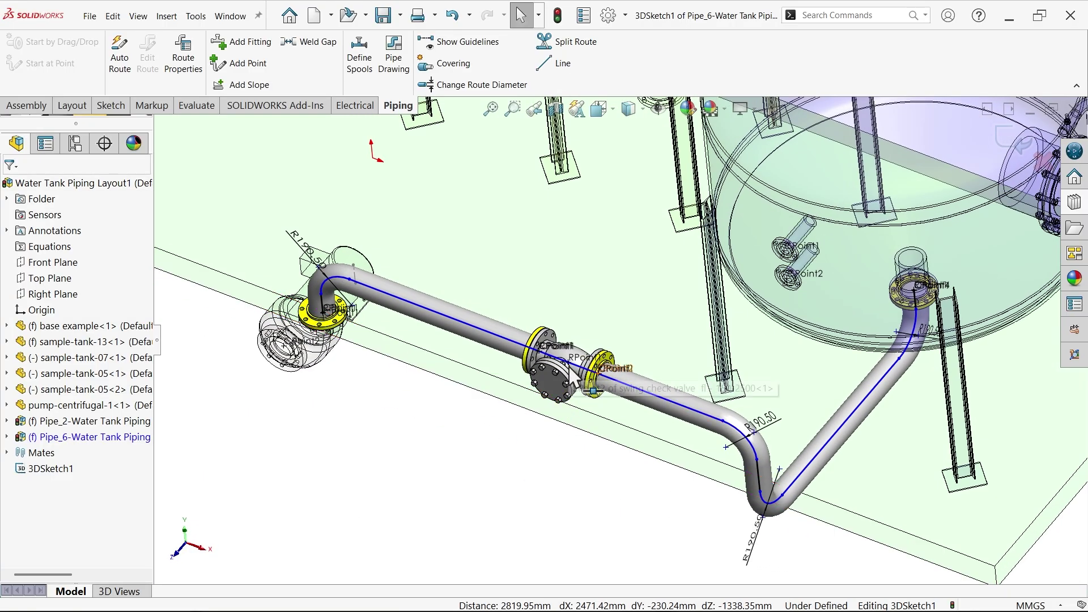
pyautogui.scroll(5, 607, 351)
pyautogui.moveTo(609, 355); pyautogui.dragTo(618, 266, button='middle')
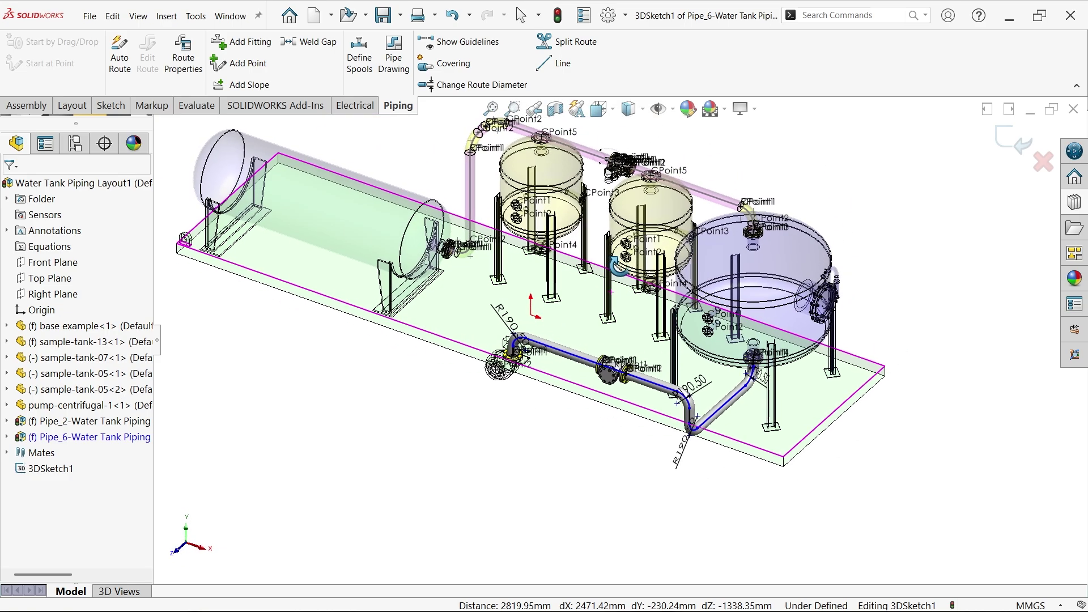
pyautogui.scroll(-3, 618, 266)
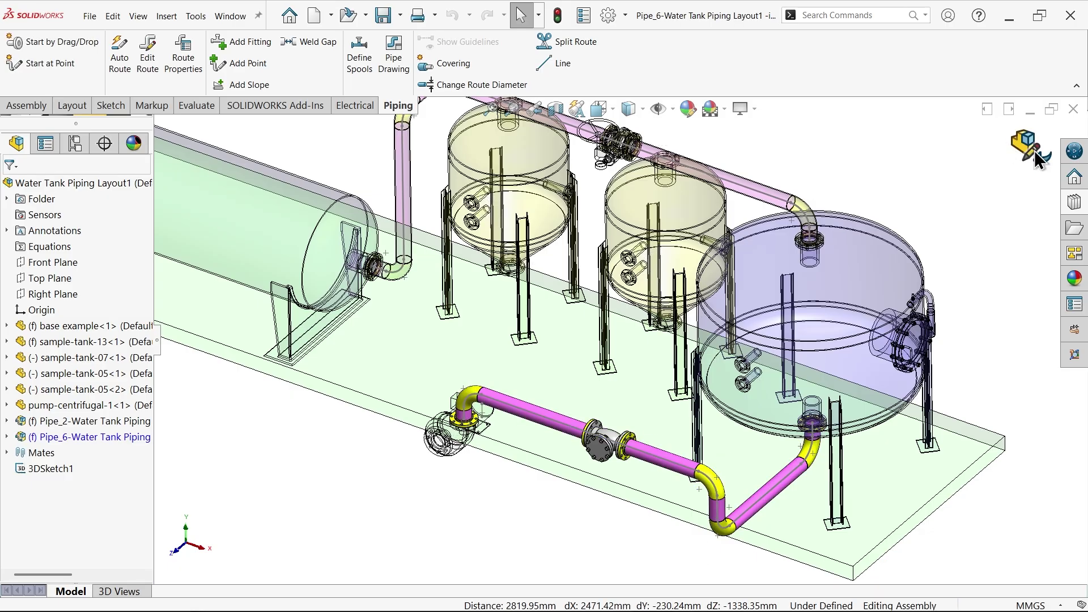
# - Exit route editing and hide the new pipe's route sketch lines
pyautogui.click(1038, 158)
pyautogui.scroll(3, 703, 353)
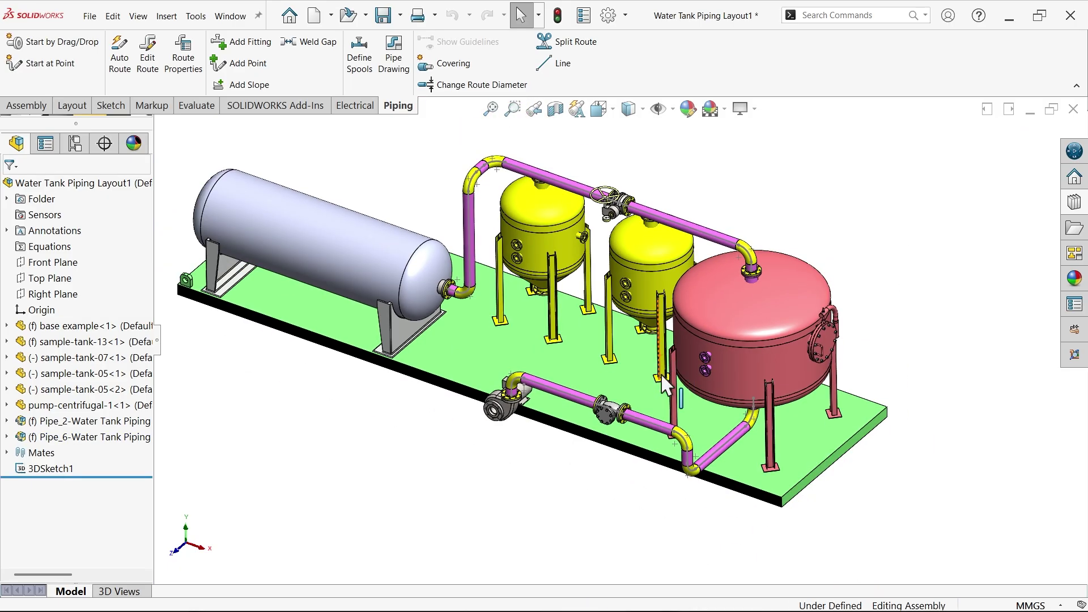
pyautogui.scroll(-3, 656, 385)
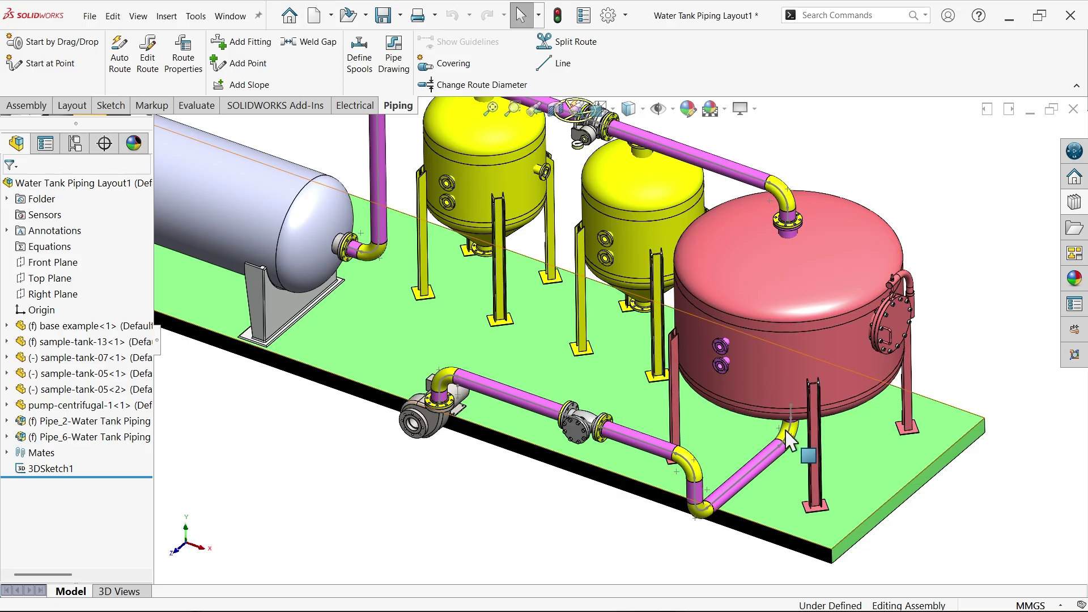
pyautogui.click(758, 468)
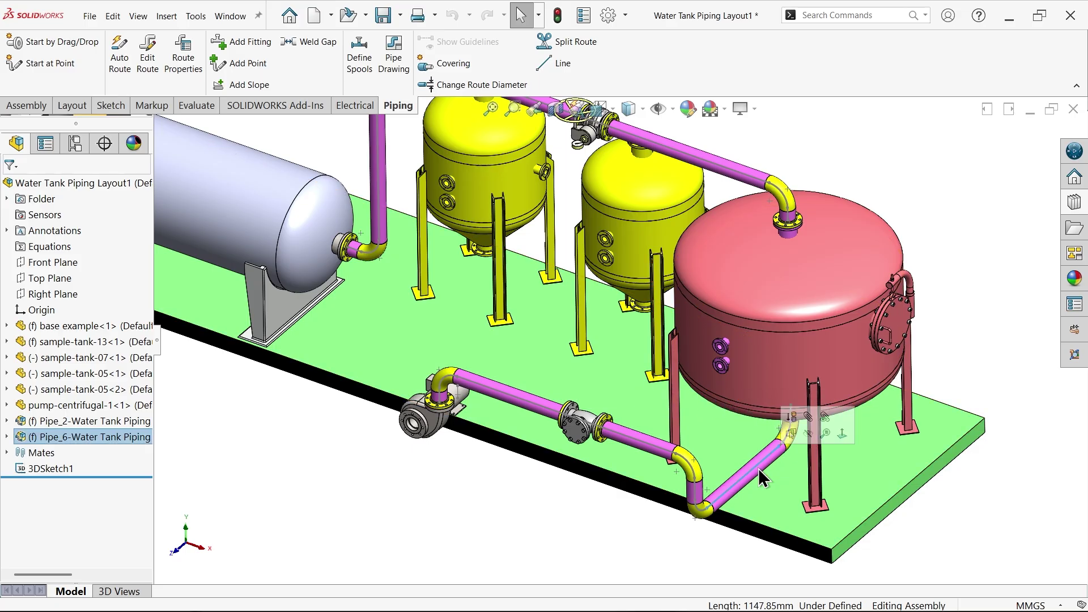
pyautogui.click(809, 434)
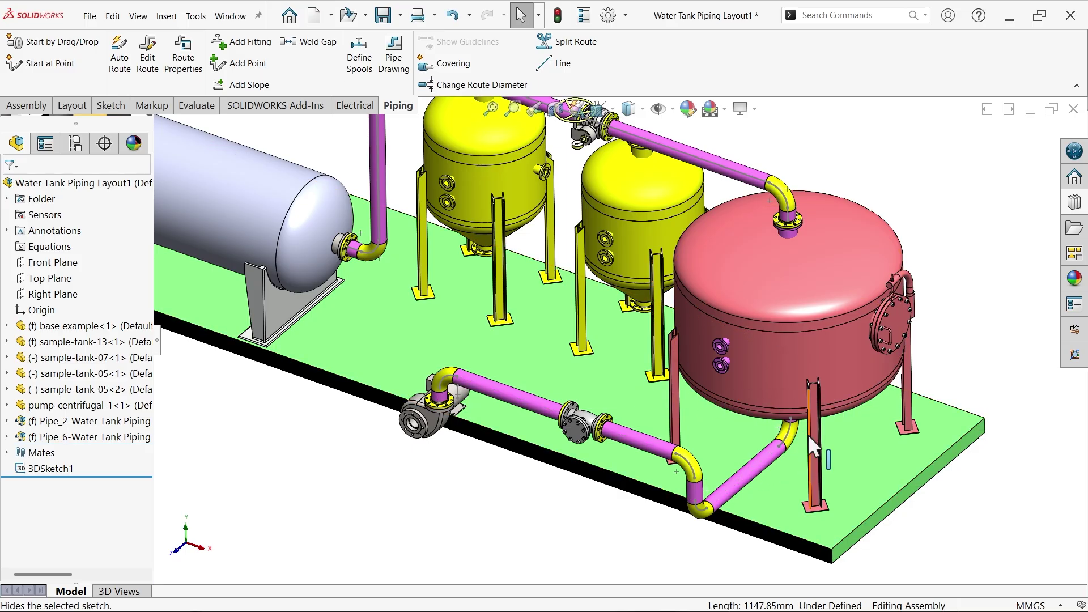
# - Hide the route sketch showing on the elbow above the pink tank
pyautogui.click(788, 204)
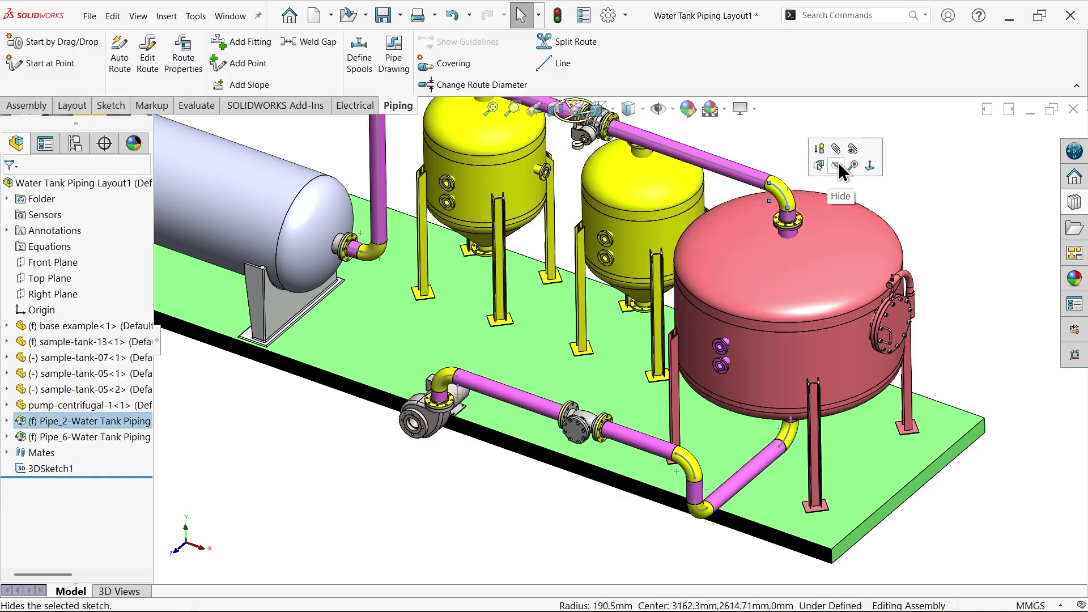
pyautogui.click(837, 164)
pyautogui.click(785, 194)
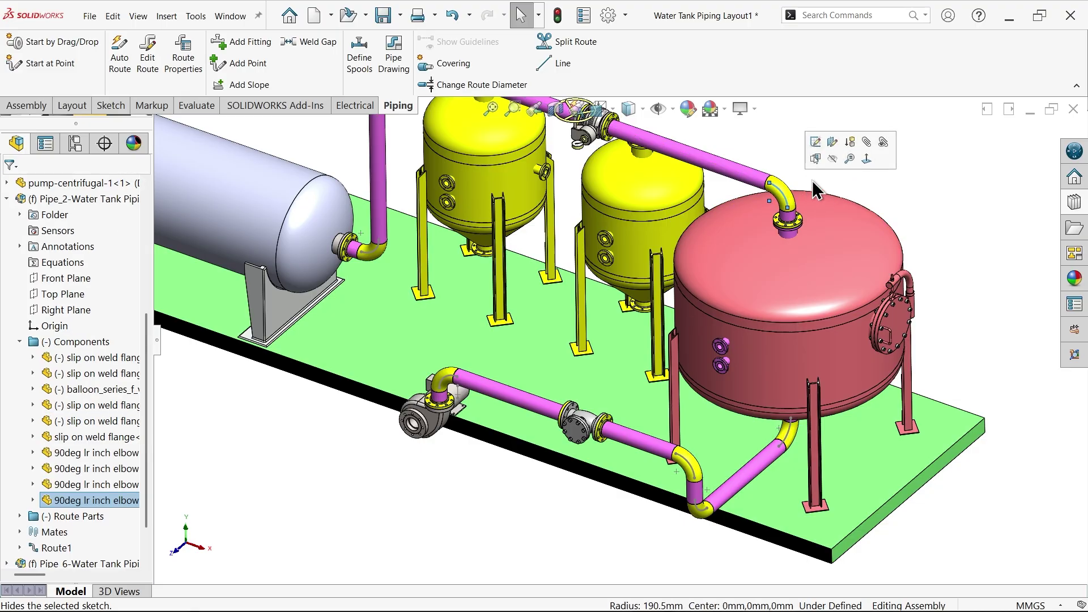
pyautogui.click(833, 158)
pyautogui.scroll(2, 578, 431)
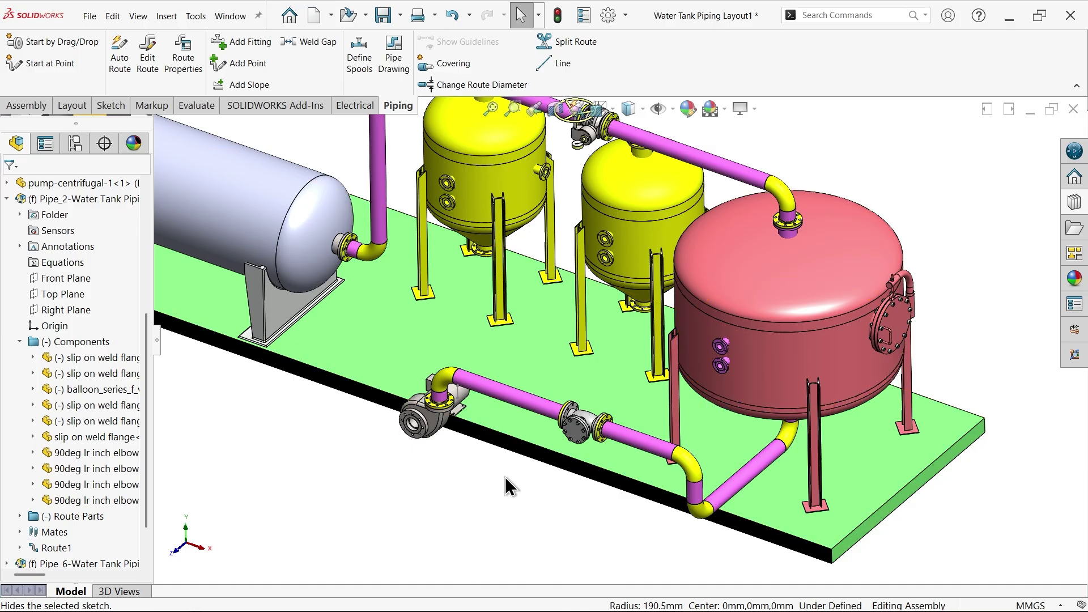
pyautogui.scroll(4, 488, 442)
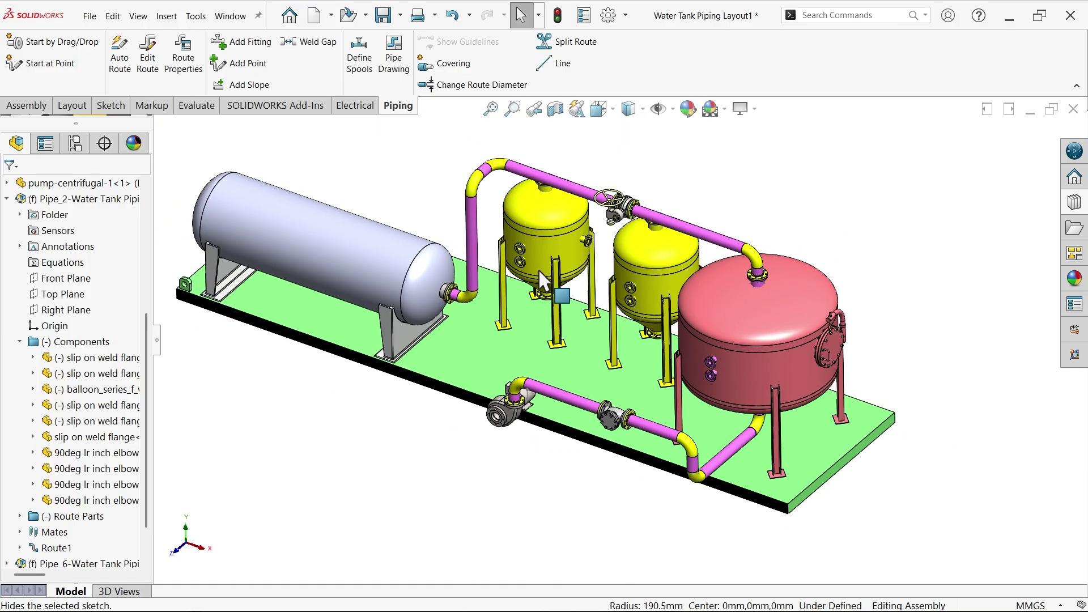
pyautogui.scroll(-5, 511, 249)
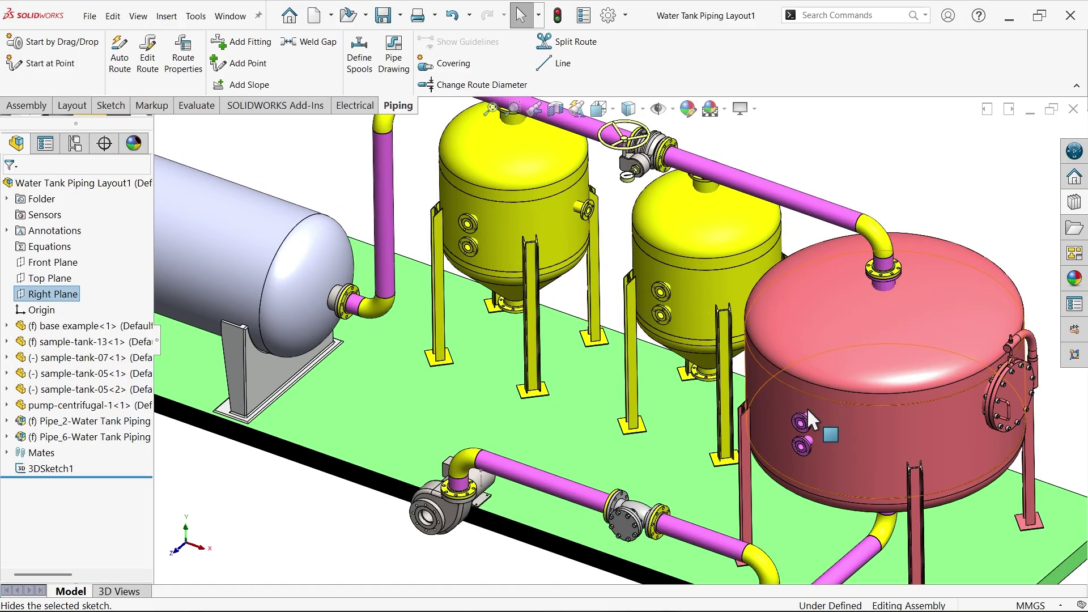
# - Fit a Slip On Flange 150-NPS2 on the pink tank's upper nozzle and accept route properties
pyautogui.click(1072, 223)
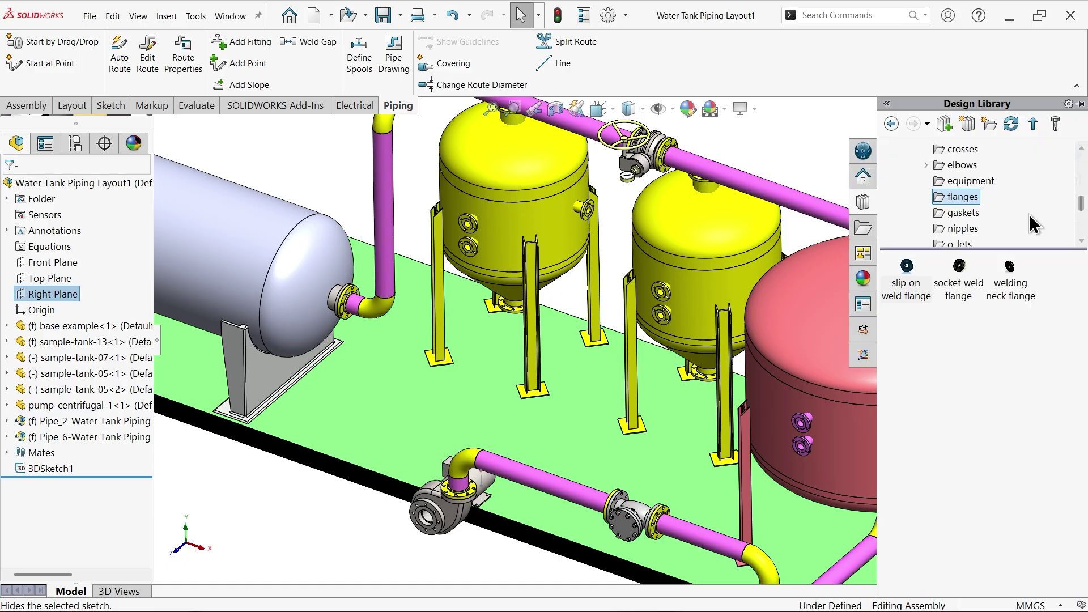
pyautogui.scroll(-3, 841, 378)
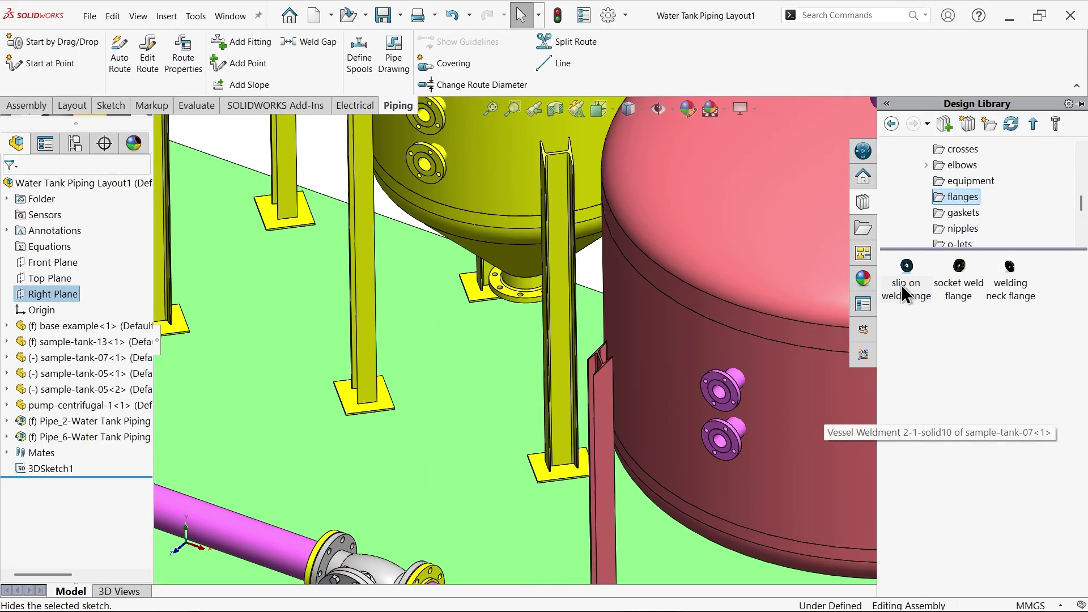
pyautogui.moveTo(908, 286); pyautogui.dragTo(731, 393)
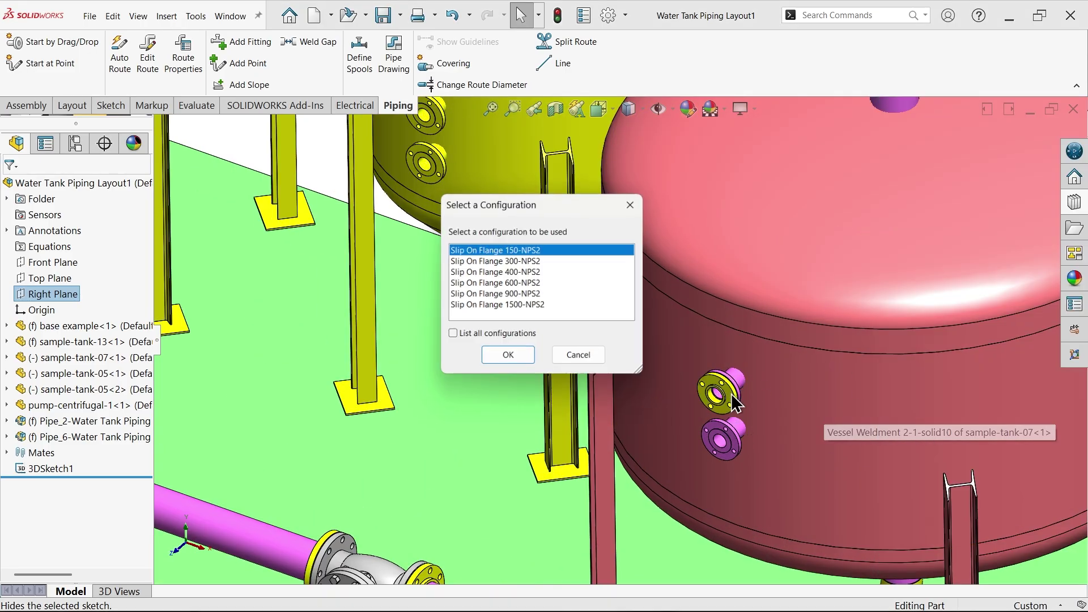
pyautogui.click(509, 359)
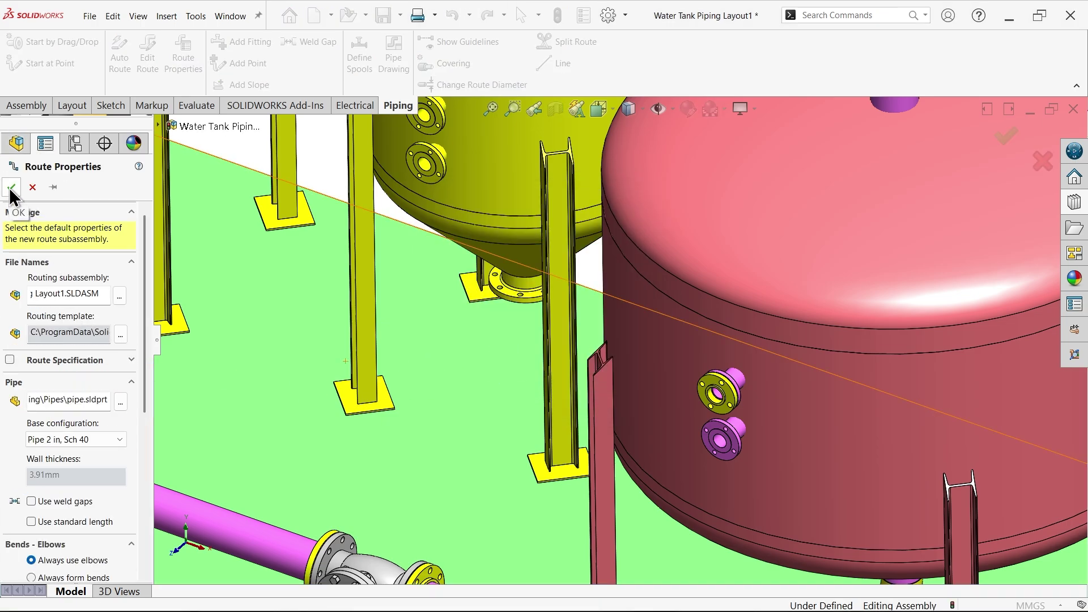
pyautogui.click(11, 188)
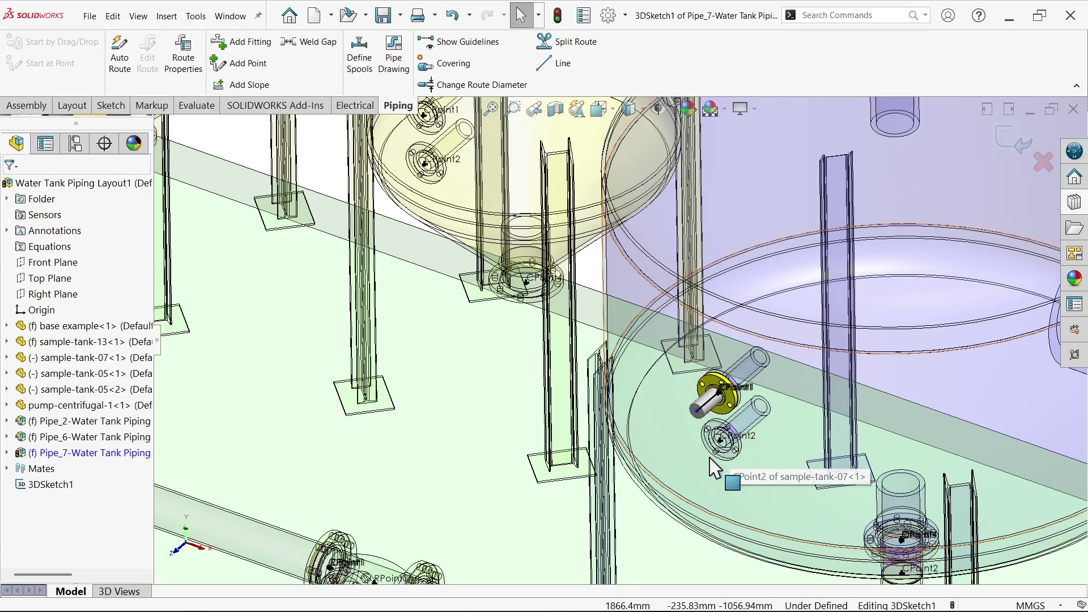
# - Fit a 150-NPS2 slip-on weld flange on the pink tank's lower nozzle
pyautogui.scroll(2, 708, 467)
pyautogui.scroll(-2, 709, 445)
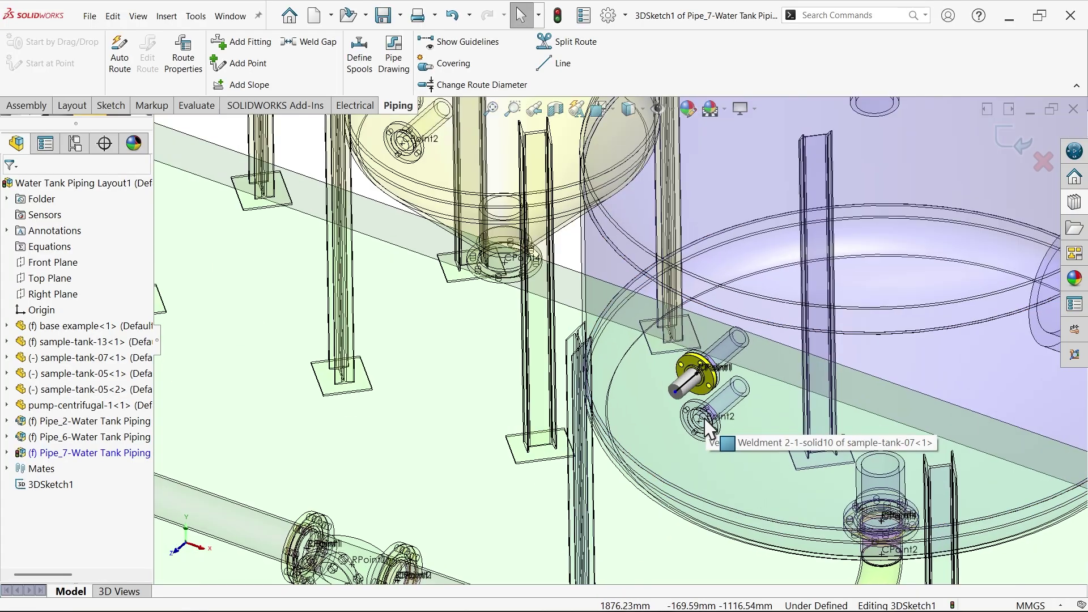
pyautogui.click(1074, 203)
pyautogui.moveTo(914, 277); pyautogui.dragTo(729, 445)
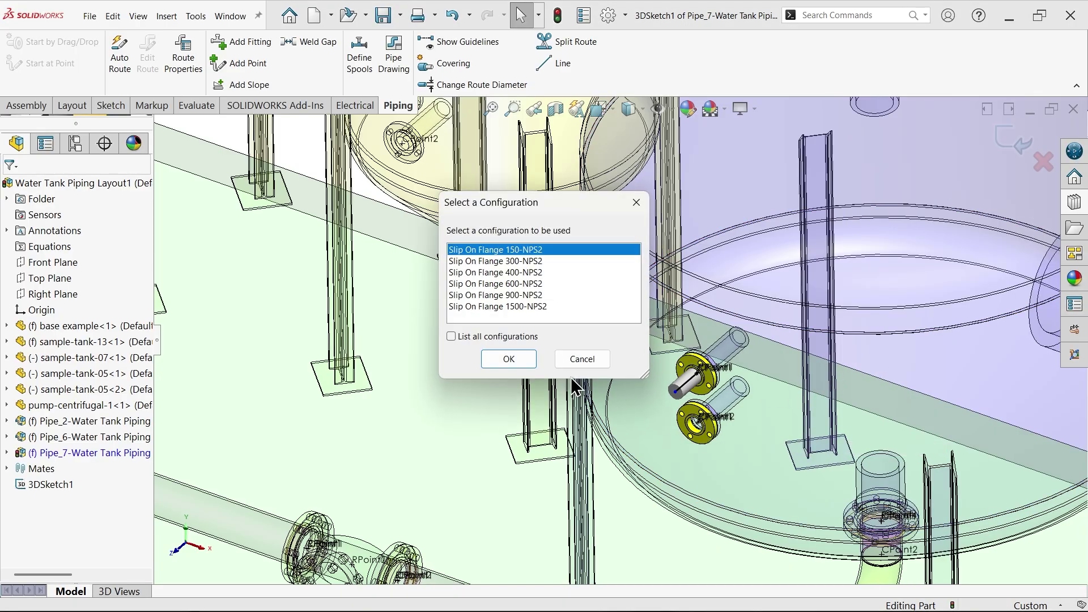
pyautogui.click(508, 359)
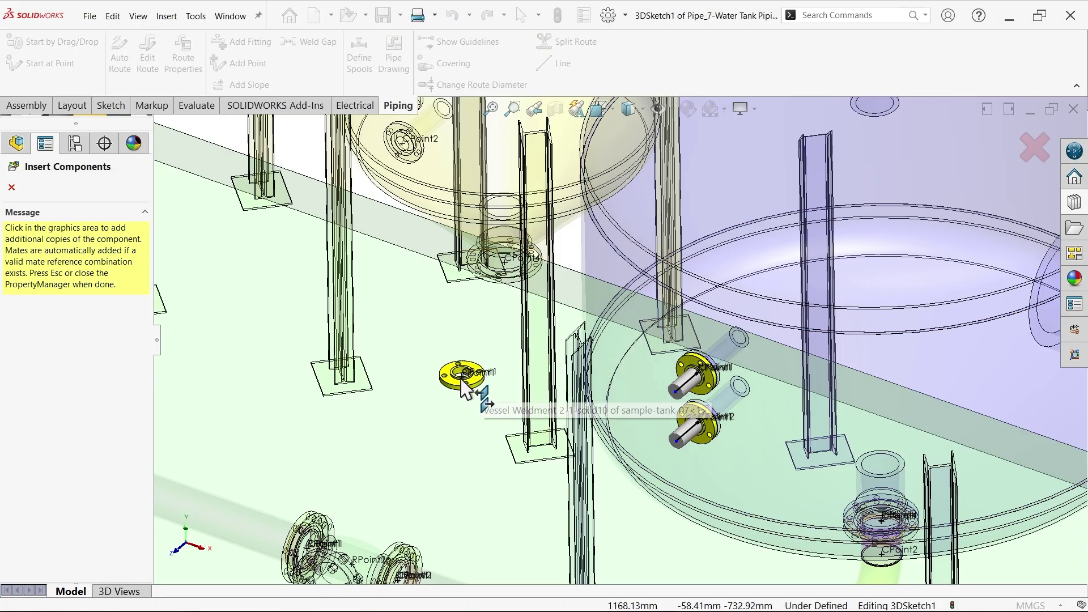
# - Place flange copies on the yellow tank's upper and lower nozzles, then stop inserting
pyautogui.scroll(2, 471, 389)
pyautogui.scroll(-2, 476, 215)
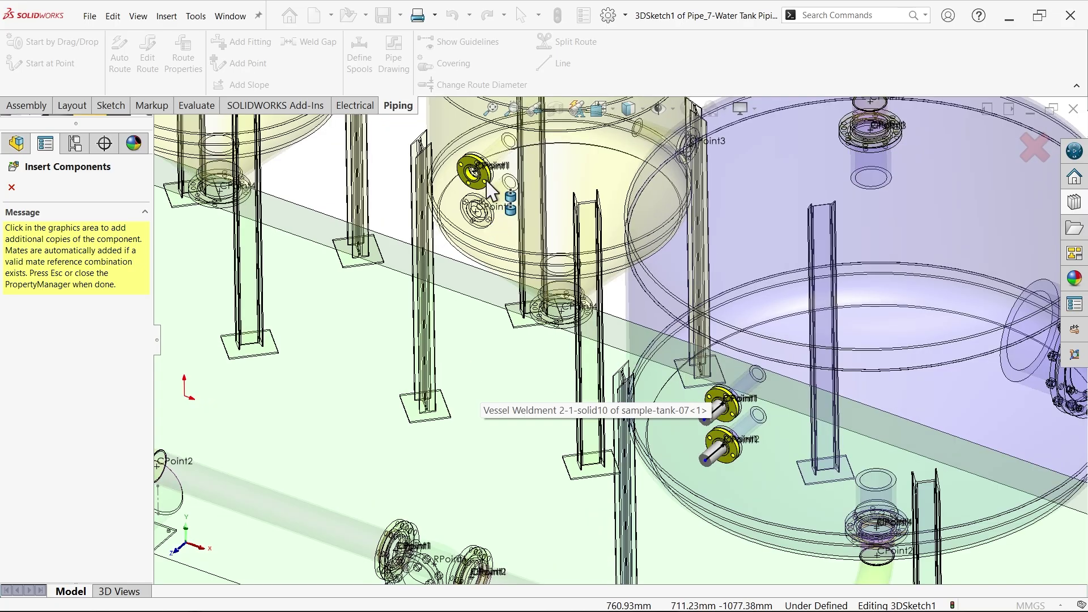
pyautogui.click(487, 187)
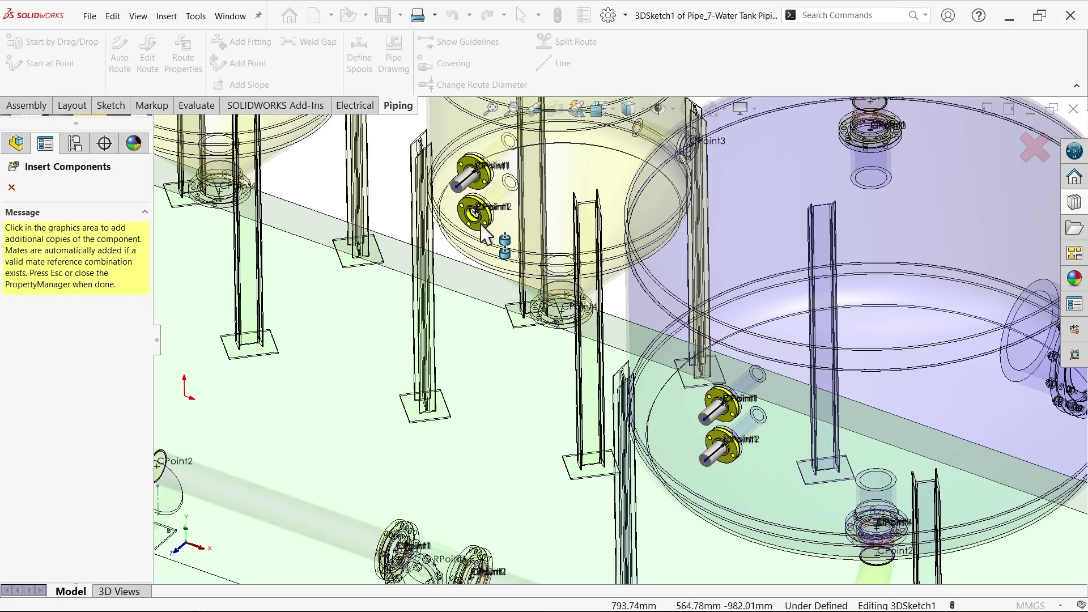
pyautogui.scroll(4, 433, 241)
pyautogui.scroll(-4, 391, 215)
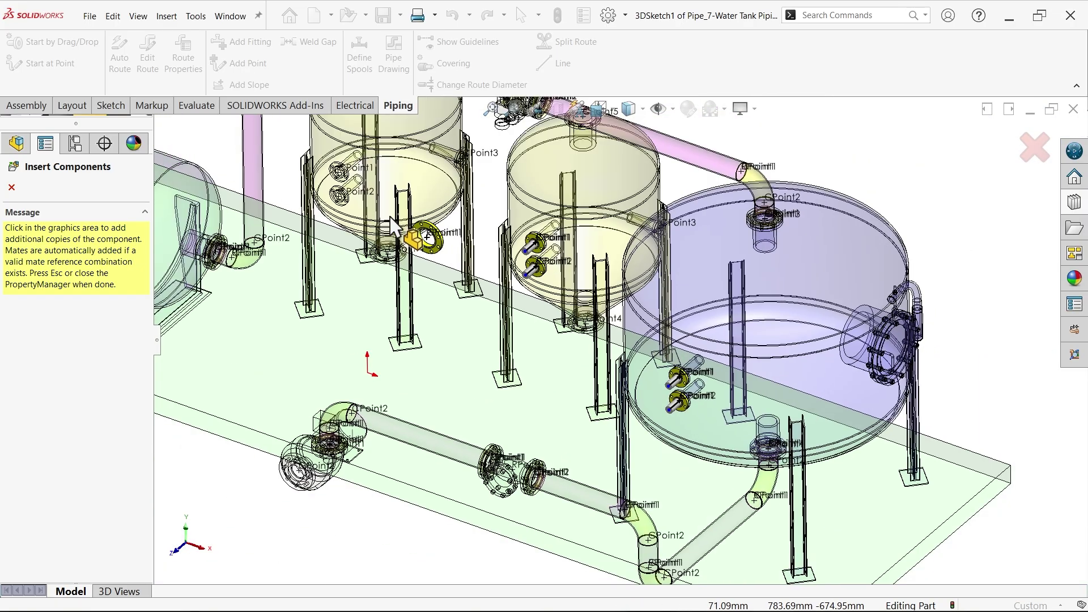
pyautogui.scroll(-3, 391, 216)
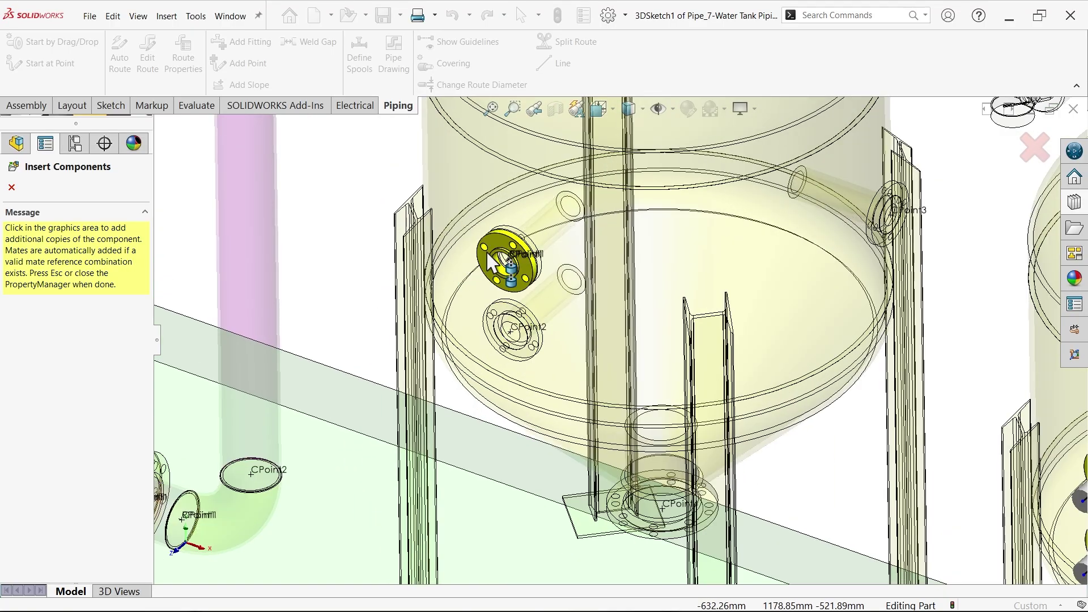
pyautogui.click(503, 318)
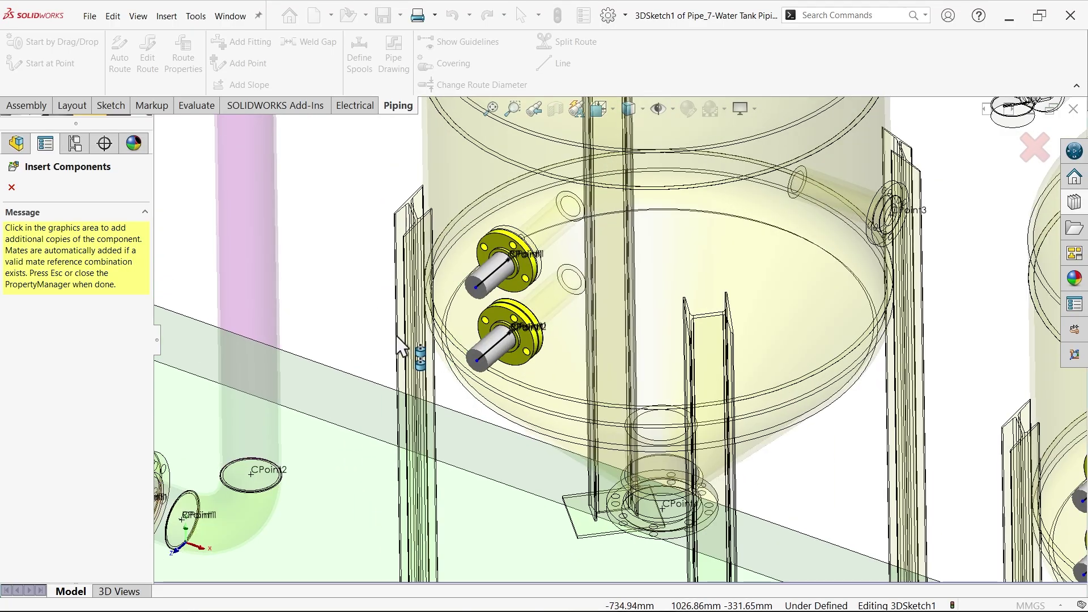
pyautogui.click(11, 187)
pyautogui.scroll(6, 474, 304)
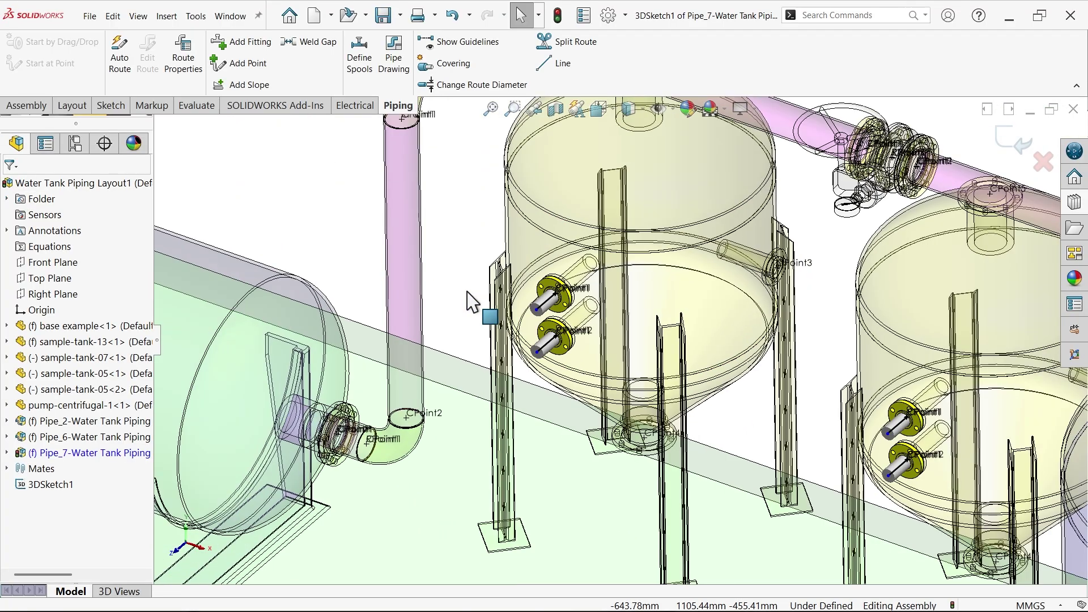
# - Auto Route a pipe between the two yellow tanks' upper flange endpoints and accept it
pyautogui.scroll(-5, 705, 398)
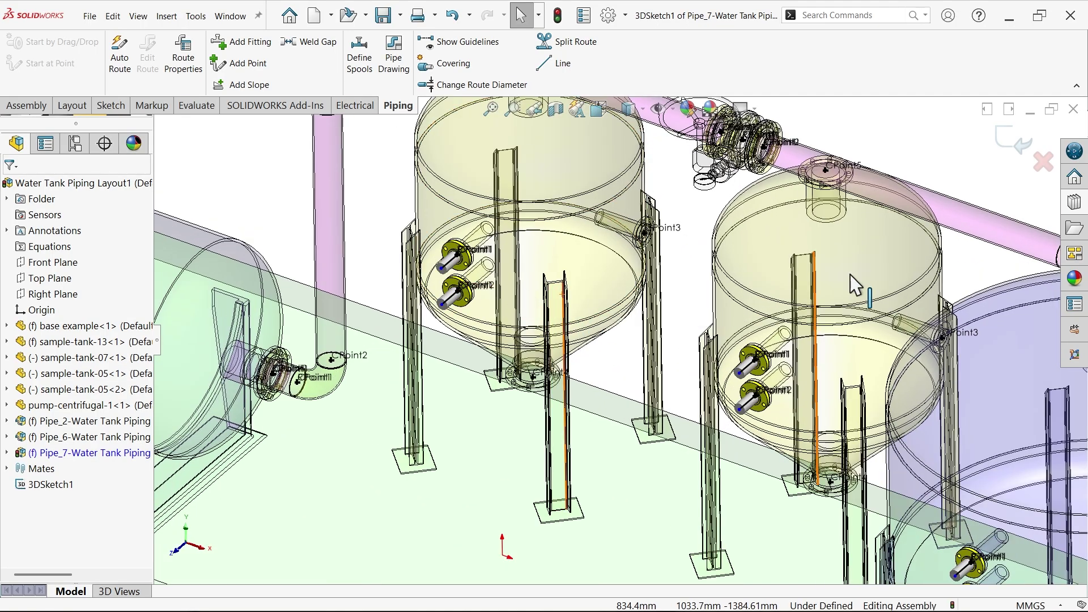
pyautogui.click(442, 270)
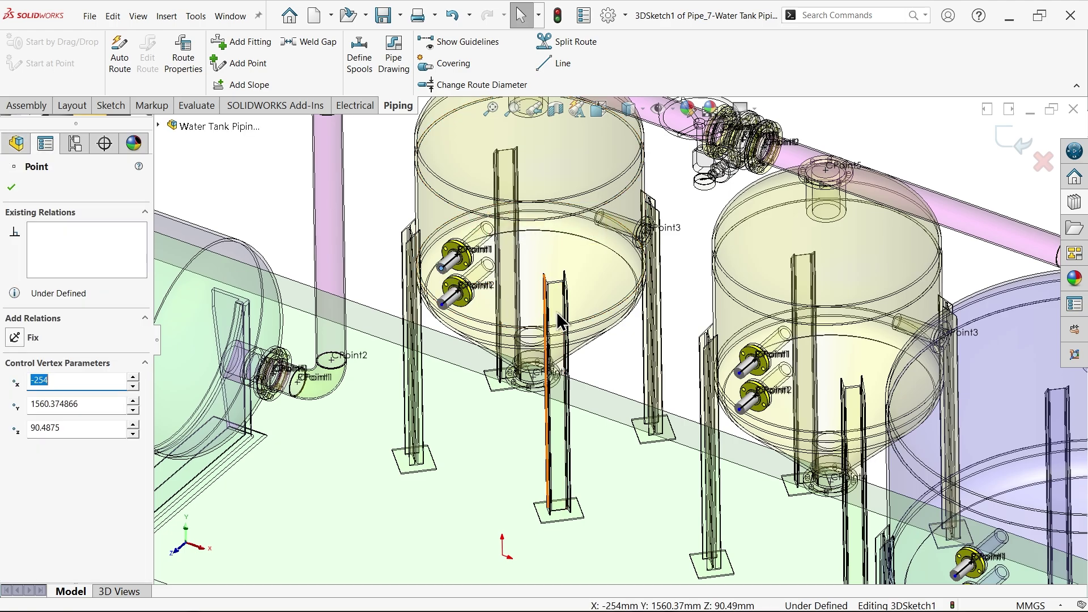
pyautogui.keyDown('ctrl'); pyautogui.click(740, 373); pyautogui.keyUp('ctrl')
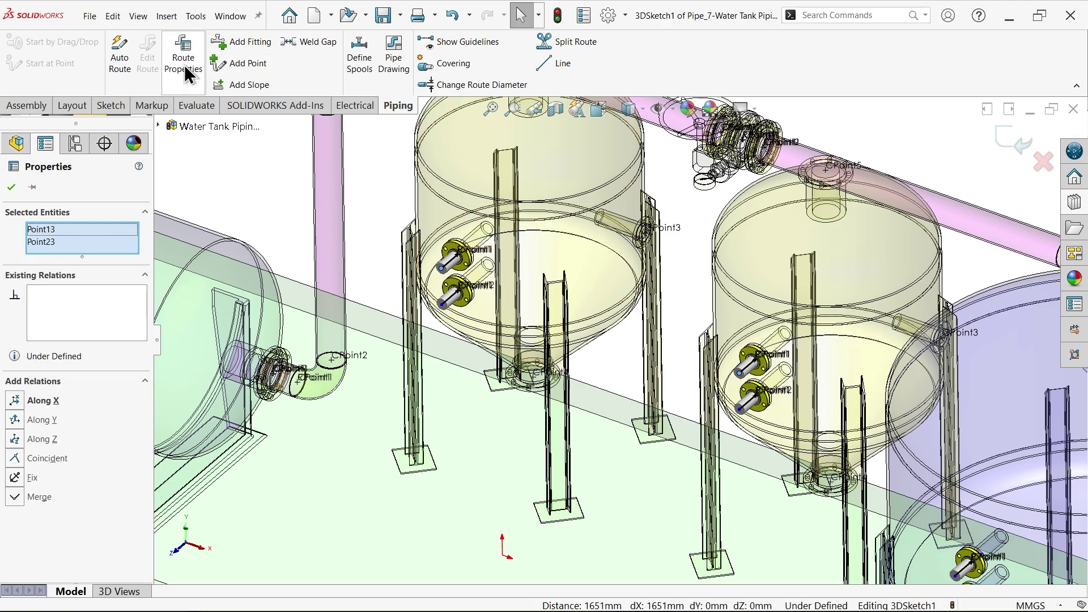
pyautogui.click(126, 64)
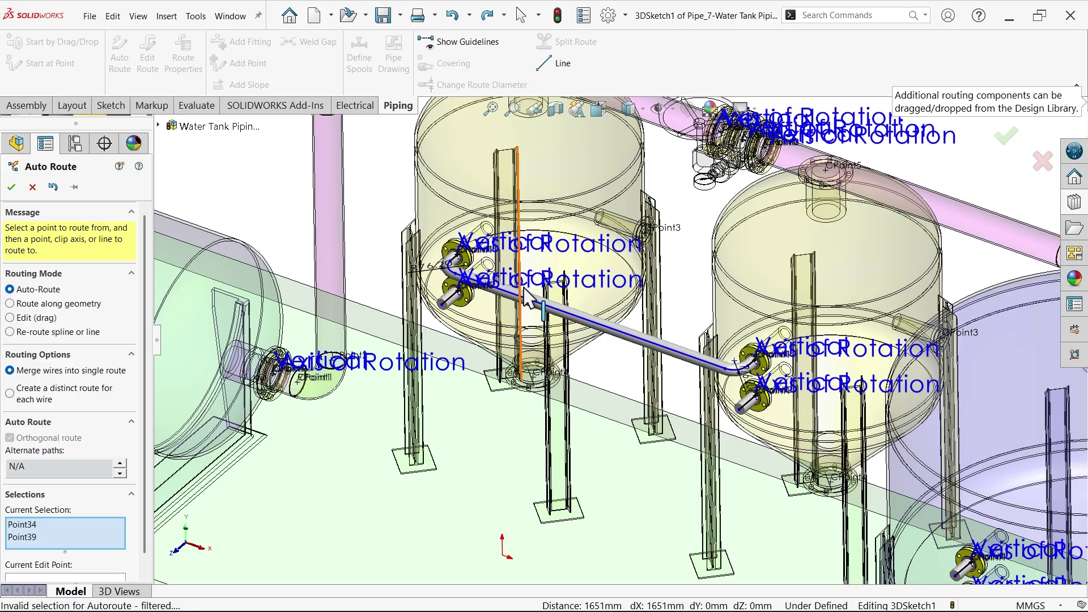
pyautogui.scroll(-3, 482, 284)
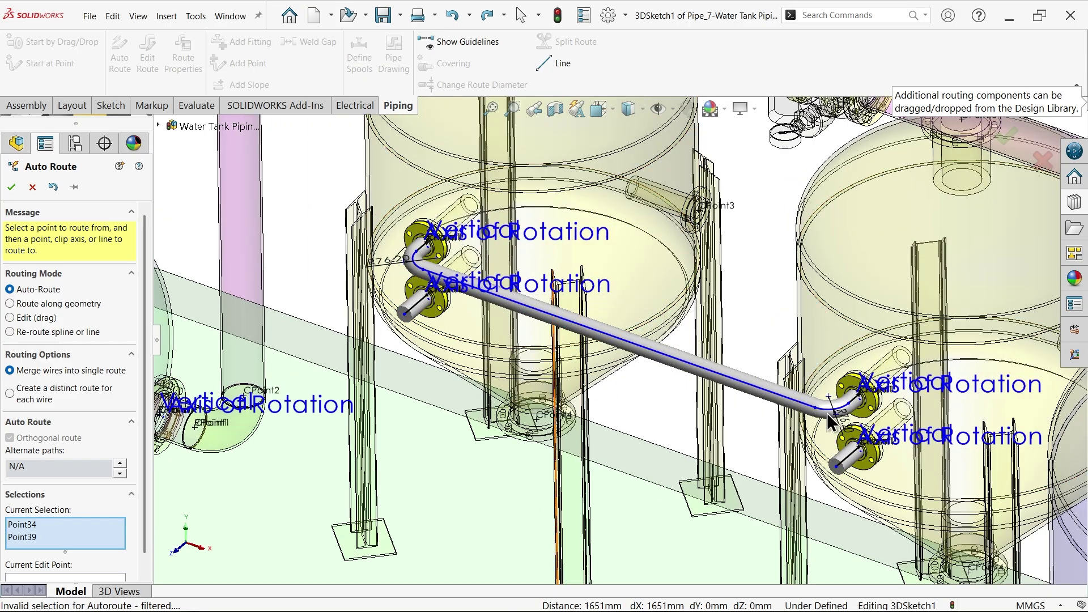
pyautogui.click(11, 188)
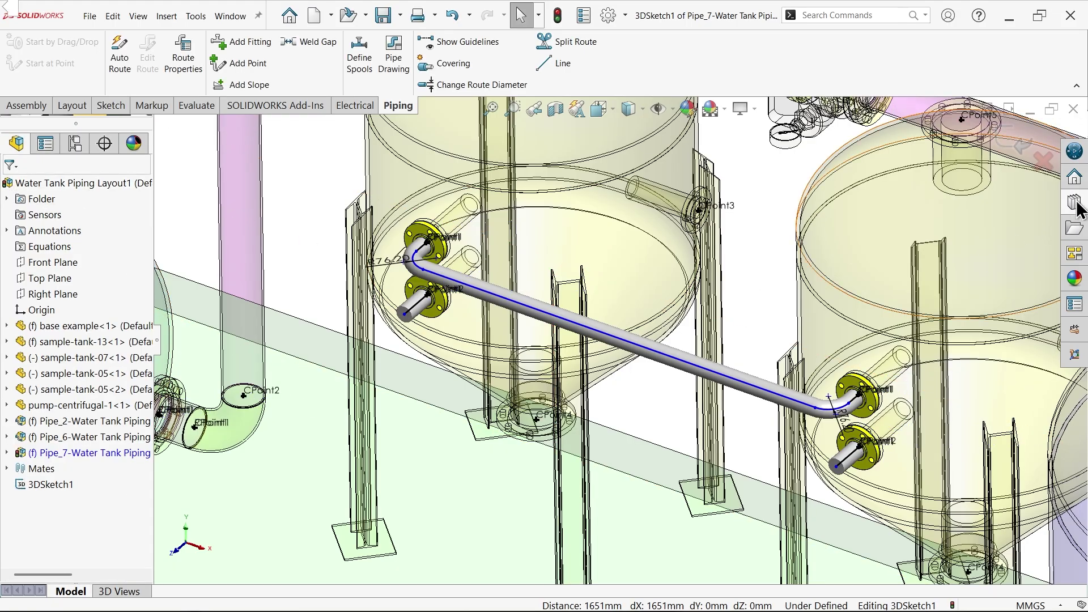
pyautogui.click(1077, 205)
pyautogui.scroll(-5, 1049, 227)
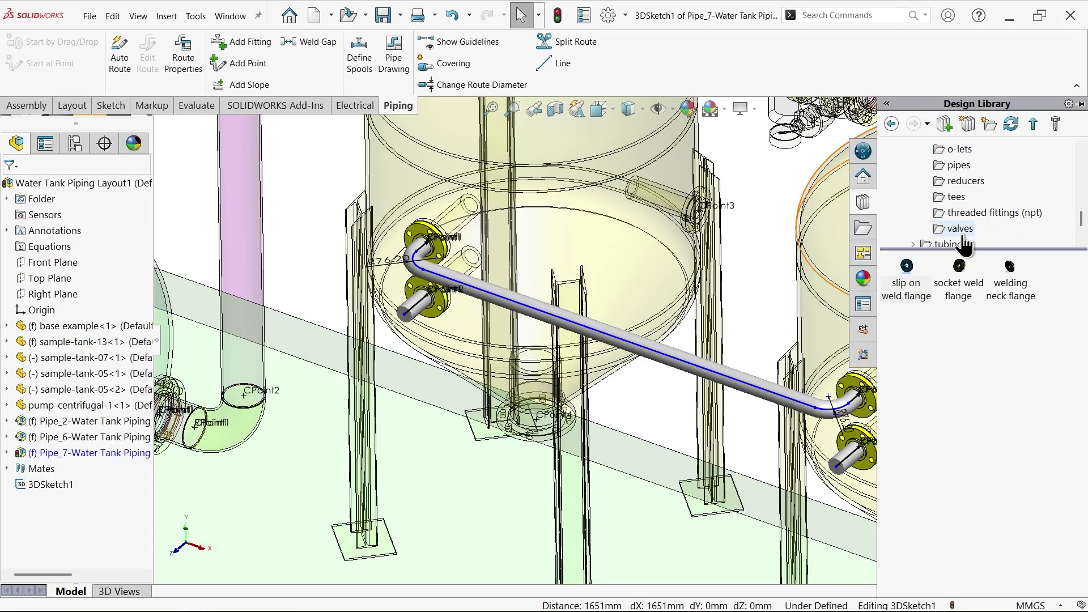
# - Drop the sw3dps-1_2 ball valve inline on the pipe joining the yellow tanks
pyautogui.click(960, 230)
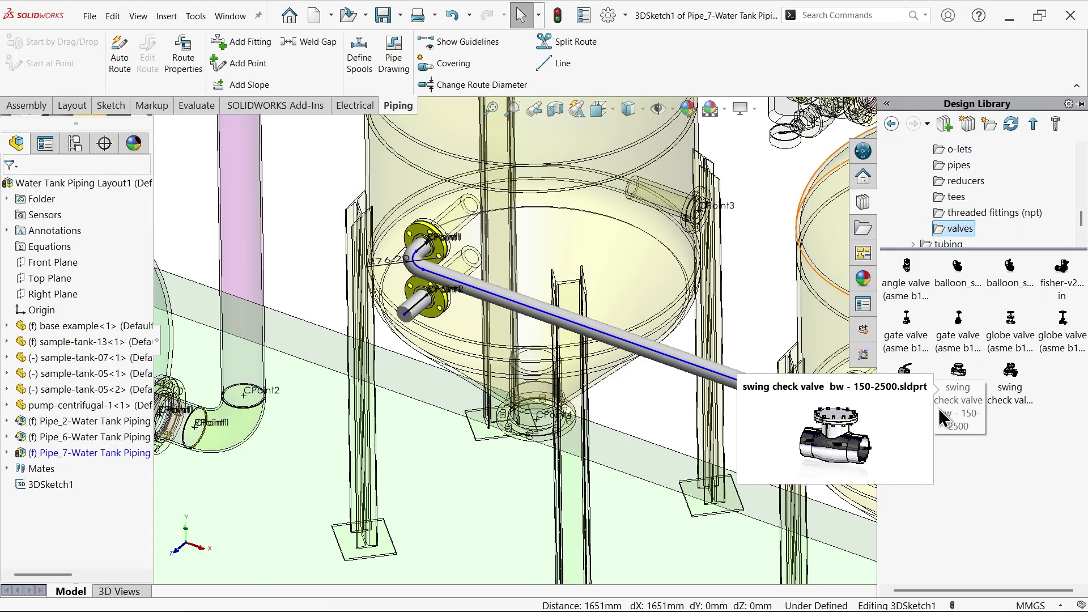
pyautogui.moveTo(907, 393)
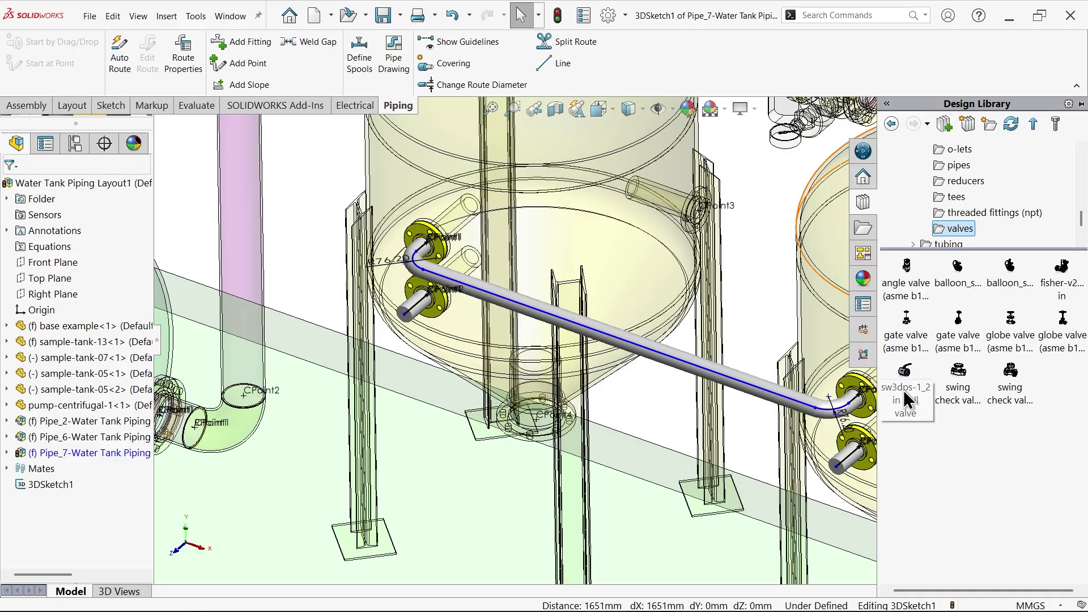
pyautogui.moveTo(911, 393); pyautogui.dragTo(638, 350)
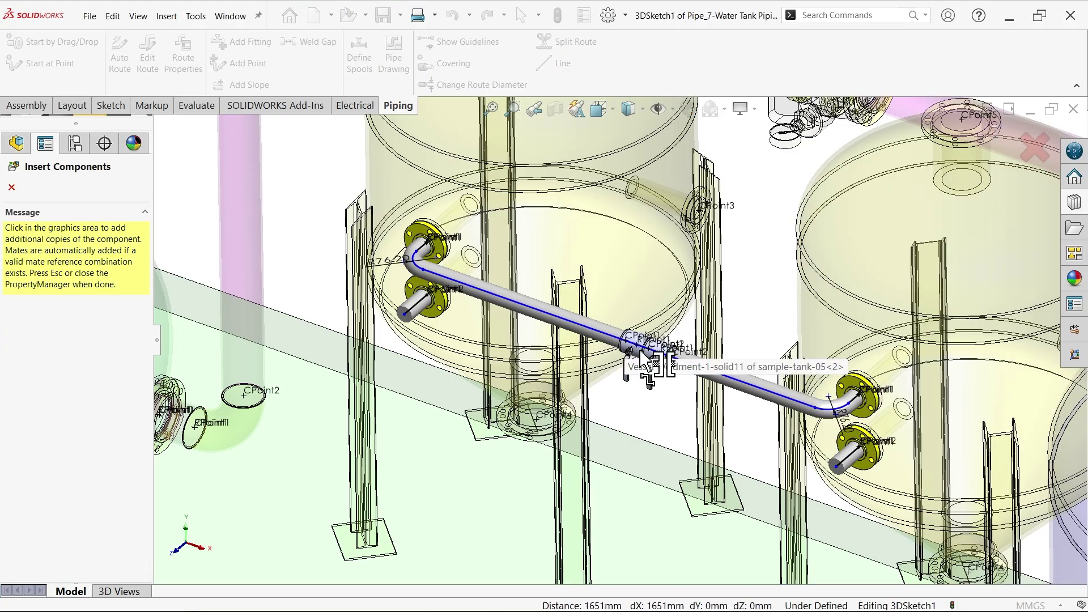
pyautogui.click(12, 188)
pyautogui.scroll(-5, 603, 352)
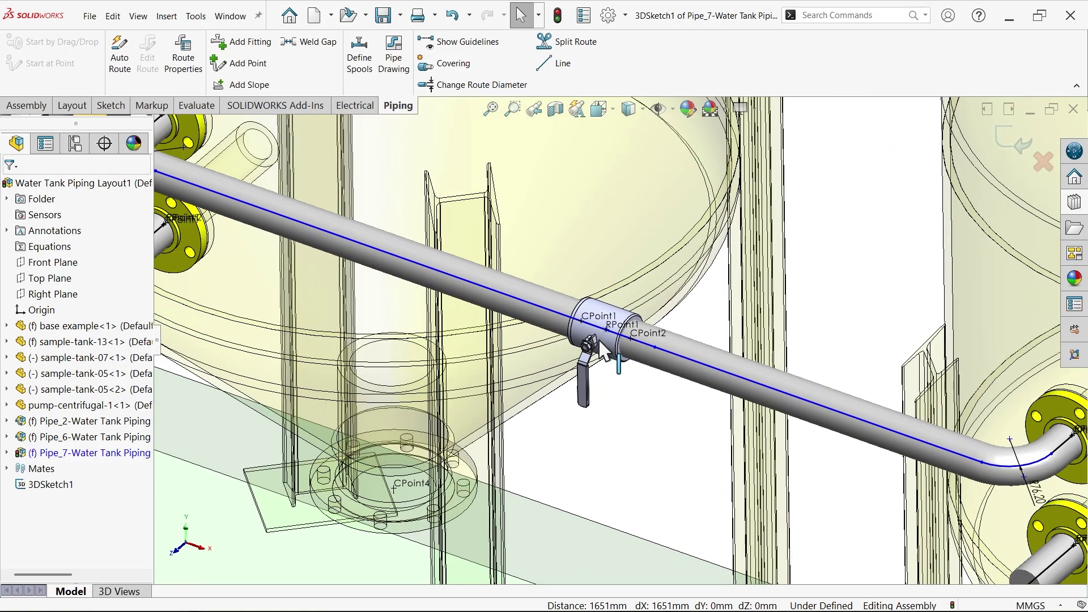
pyautogui.scroll(5, 619, 363)
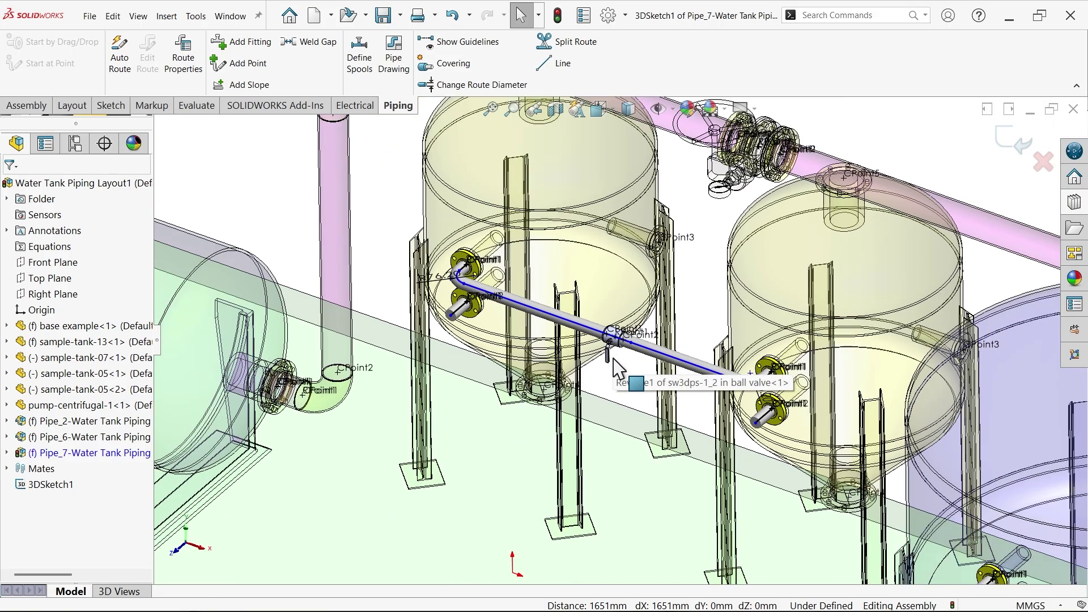
pyautogui.scroll(2, 619, 368)
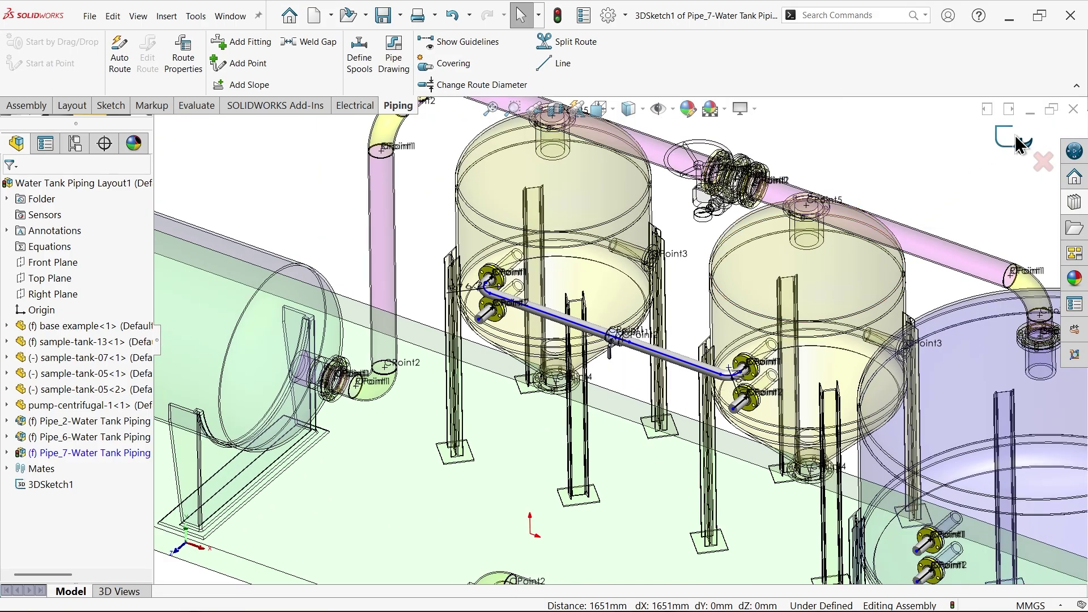
pyautogui.scroll(-2, 680, 381)
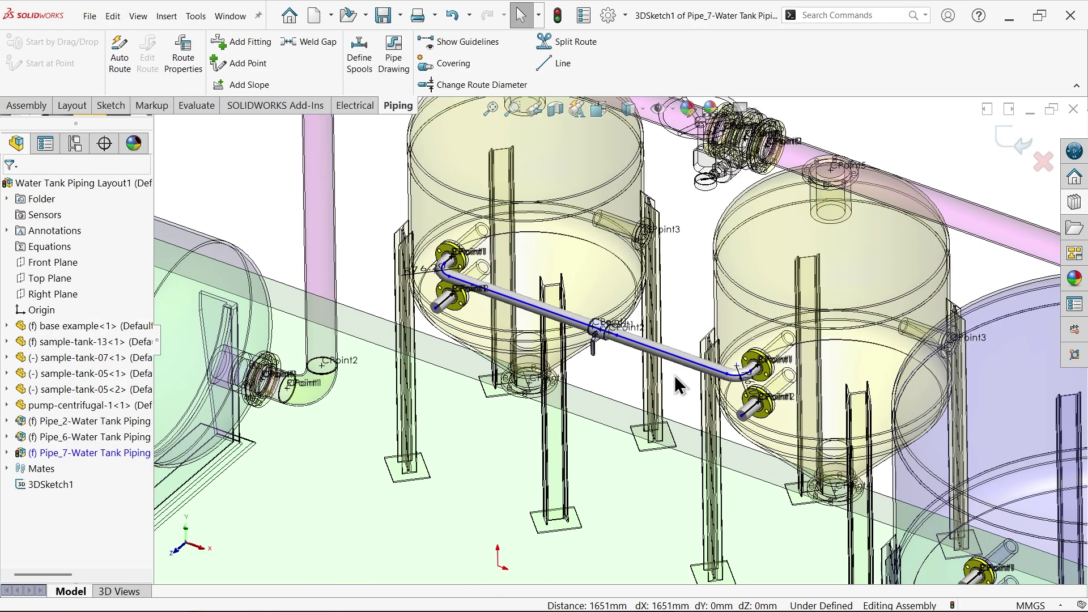
pyautogui.scroll(-2, 607, 418)
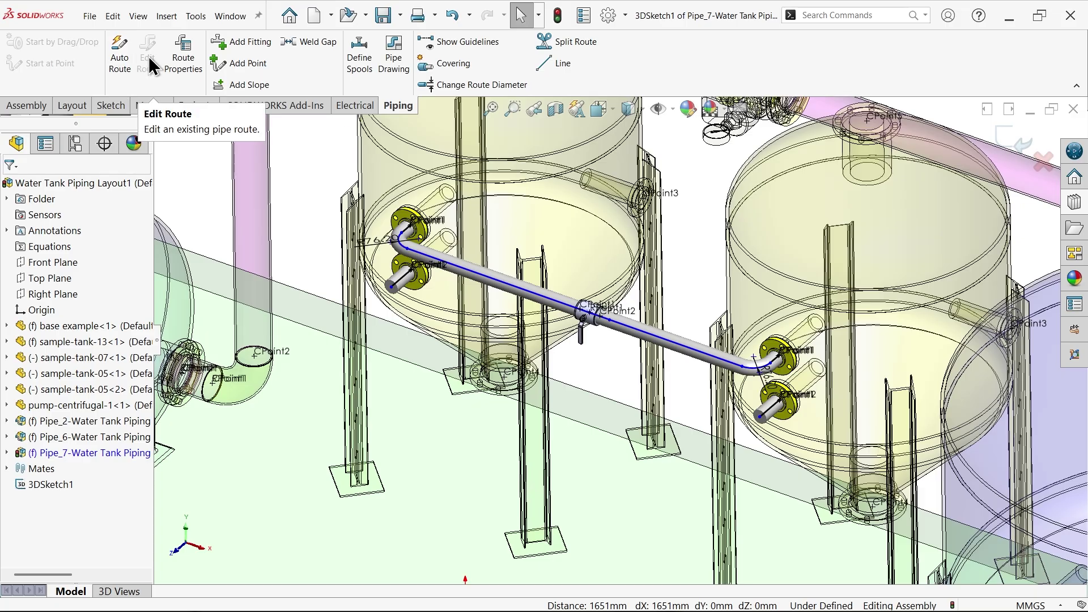
# - Auto Route from the first tall tank's lower nozzle to the large tank's lower nozzle
pyautogui.click(115, 66)
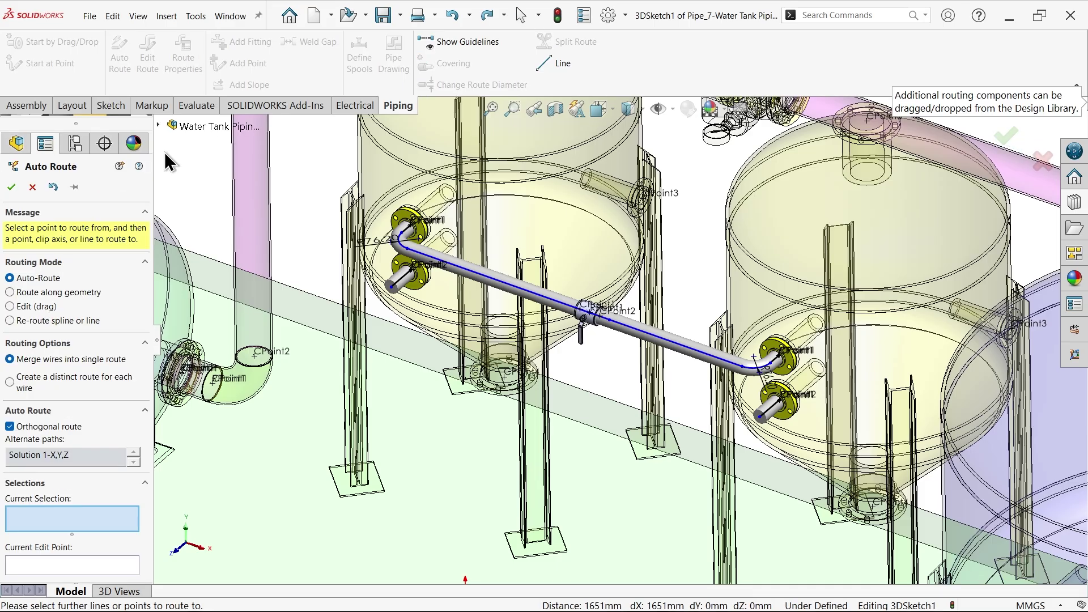
pyautogui.click(395, 289)
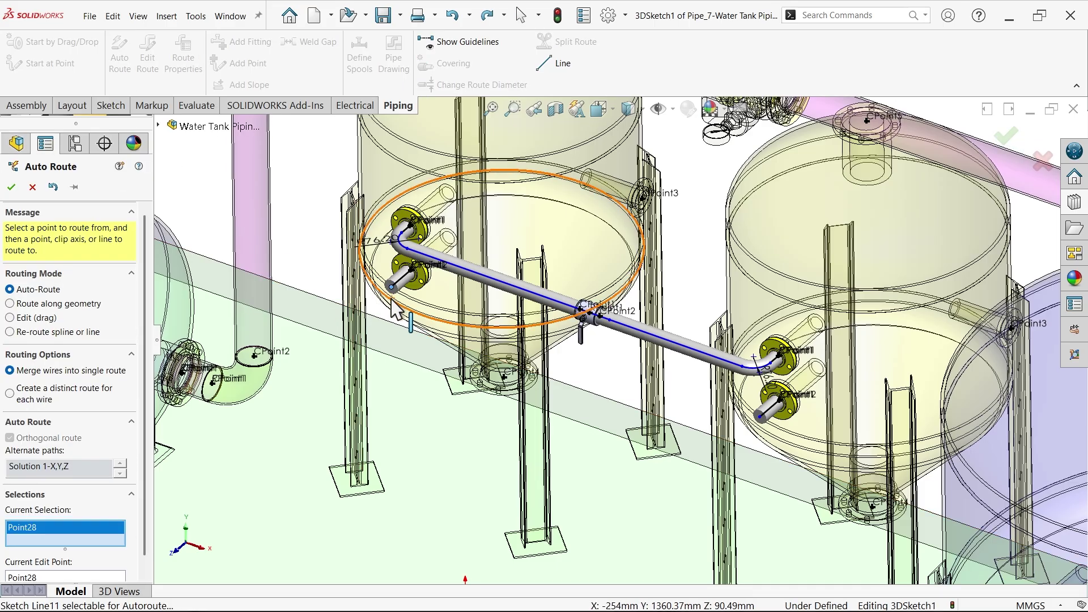
pyautogui.scroll(5, 395, 293)
pyautogui.scroll(-3, 805, 523)
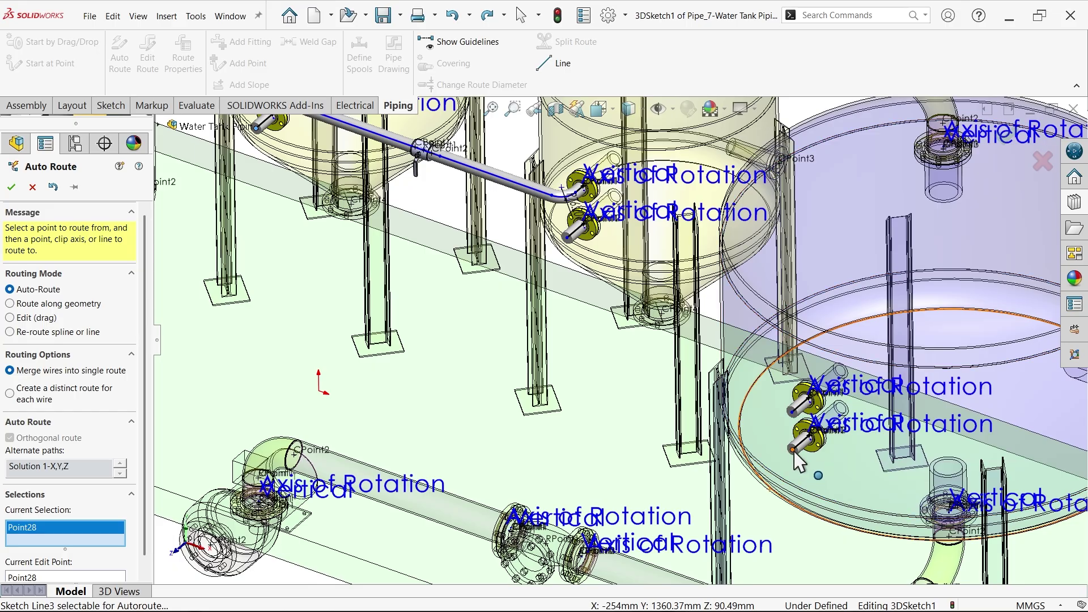
pyautogui.click(796, 455)
pyautogui.scroll(4, 547, 389)
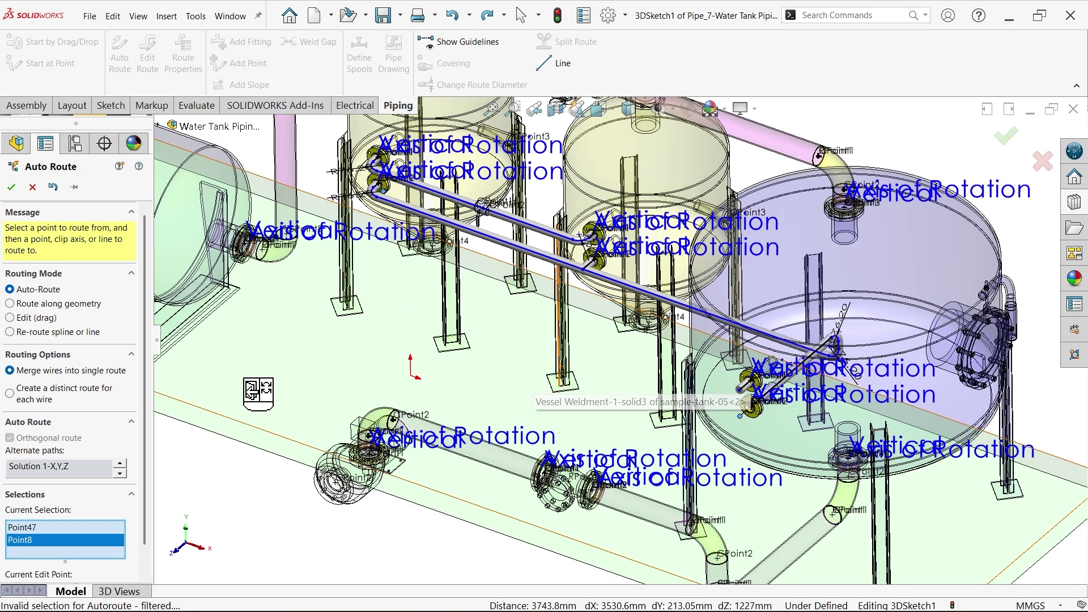
# - Step through alternate paths to Solution 5-Z,X,Y and accept the route
pyautogui.click(121, 471)
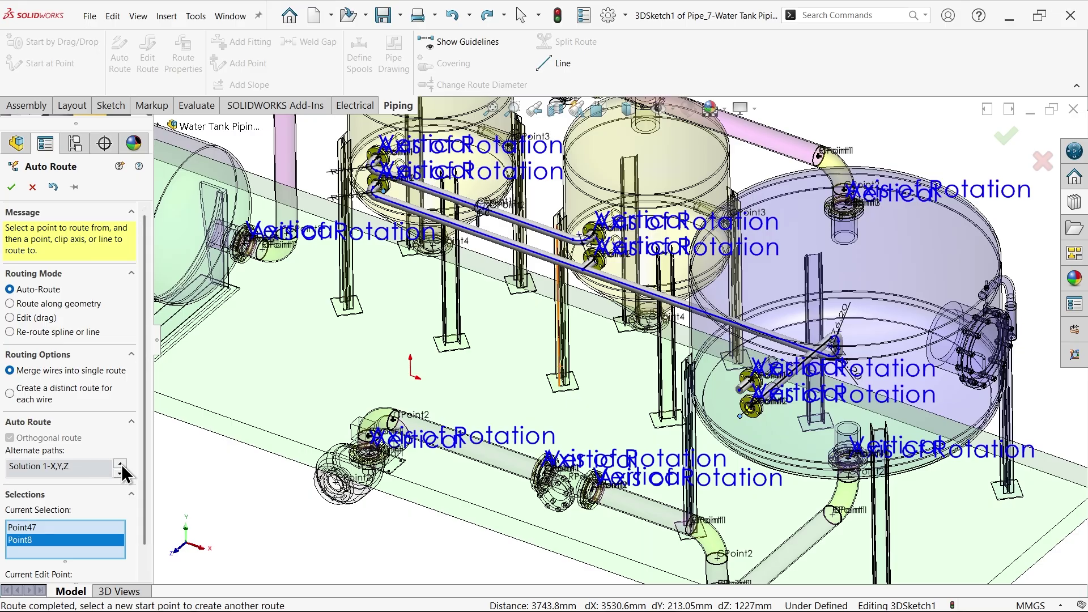
pyautogui.click(121, 472)
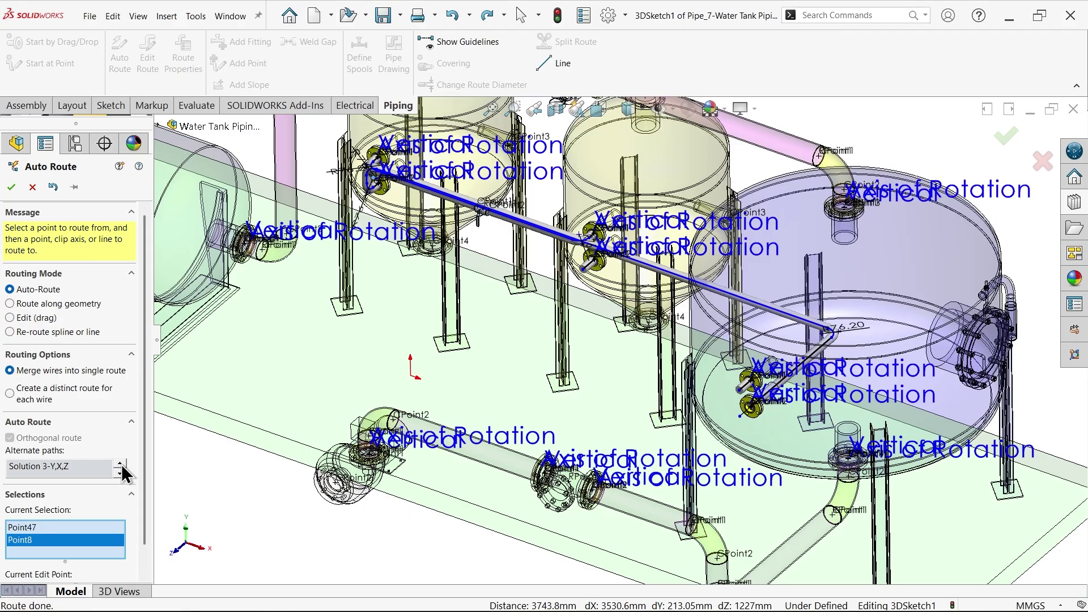
pyautogui.click(121, 472)
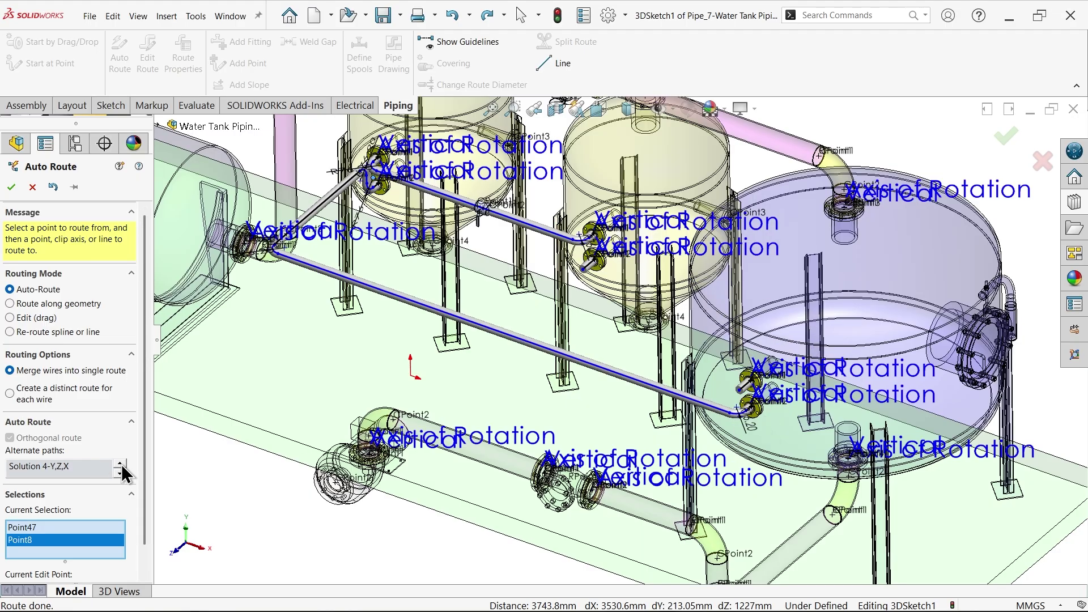
pyautogui.click(121, 472)
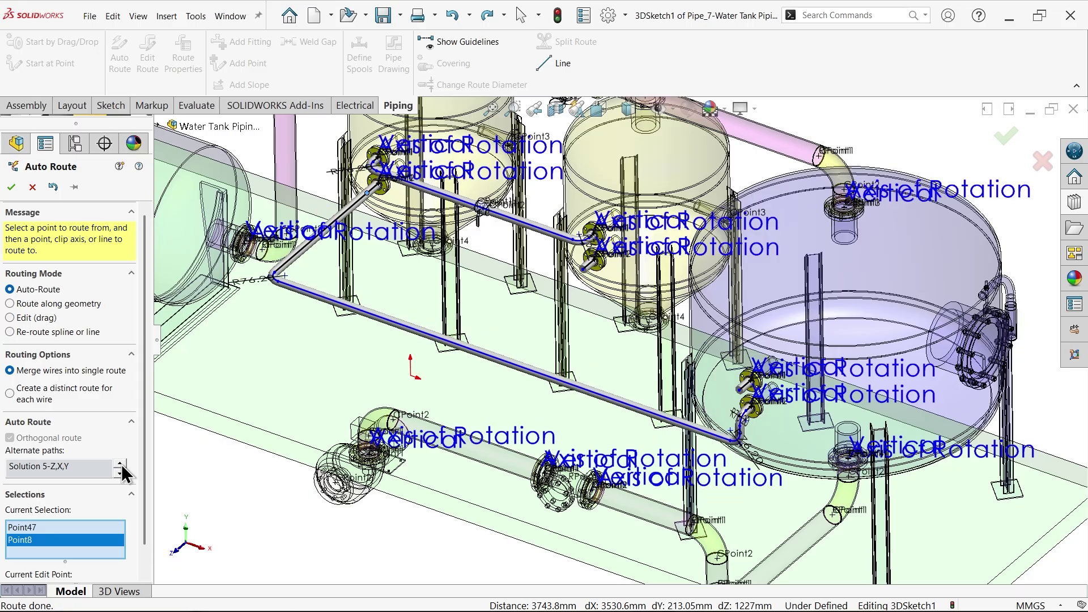
pyautogui.scroll(-2, 564, 340)
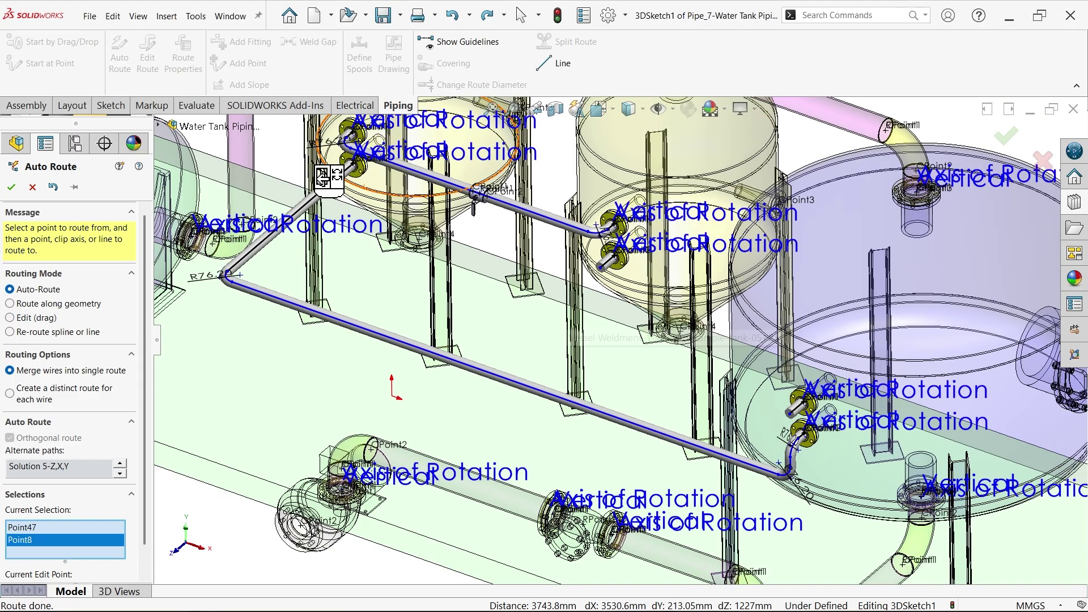
pyautogui.click(819, 448)
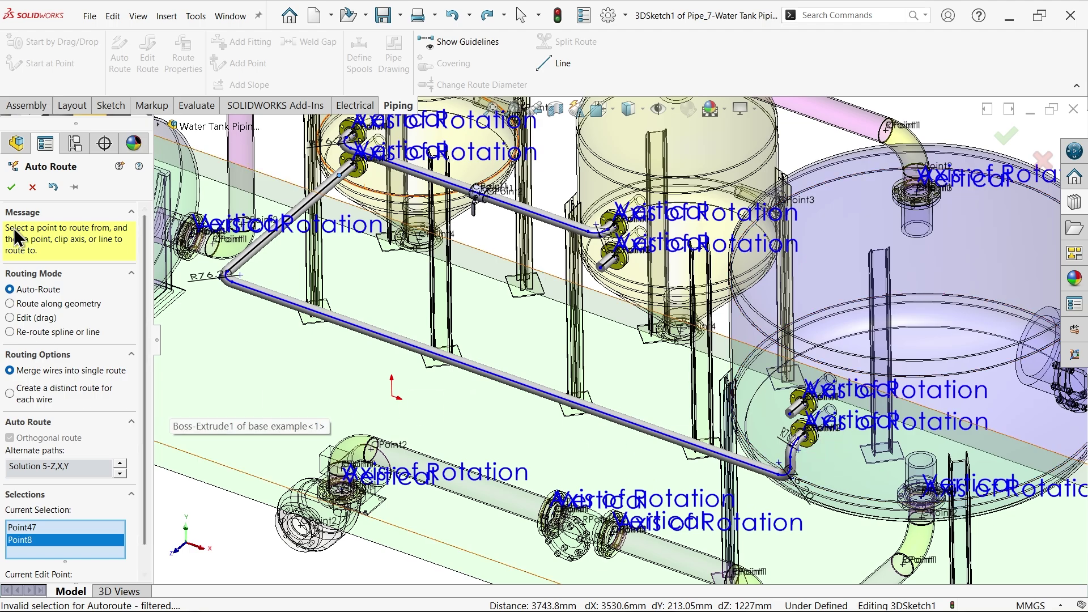
pyautogui.click(13, 187)
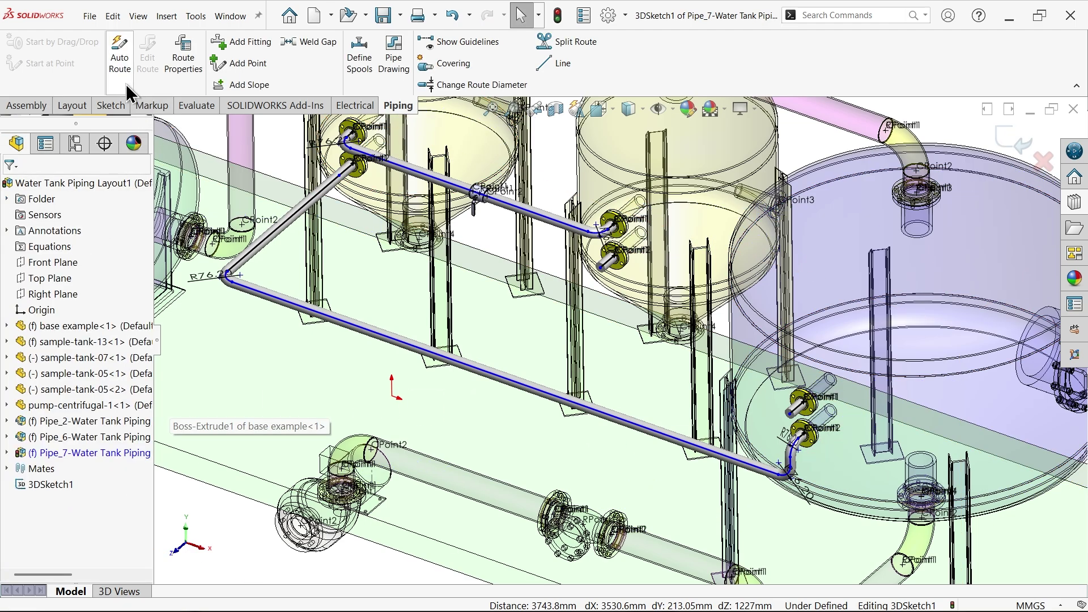
# - Auto Route from the second tall tank's lower nozzle to the large tank's upper nozzle, trying alternate paths
pyautogui.click(120, 56)
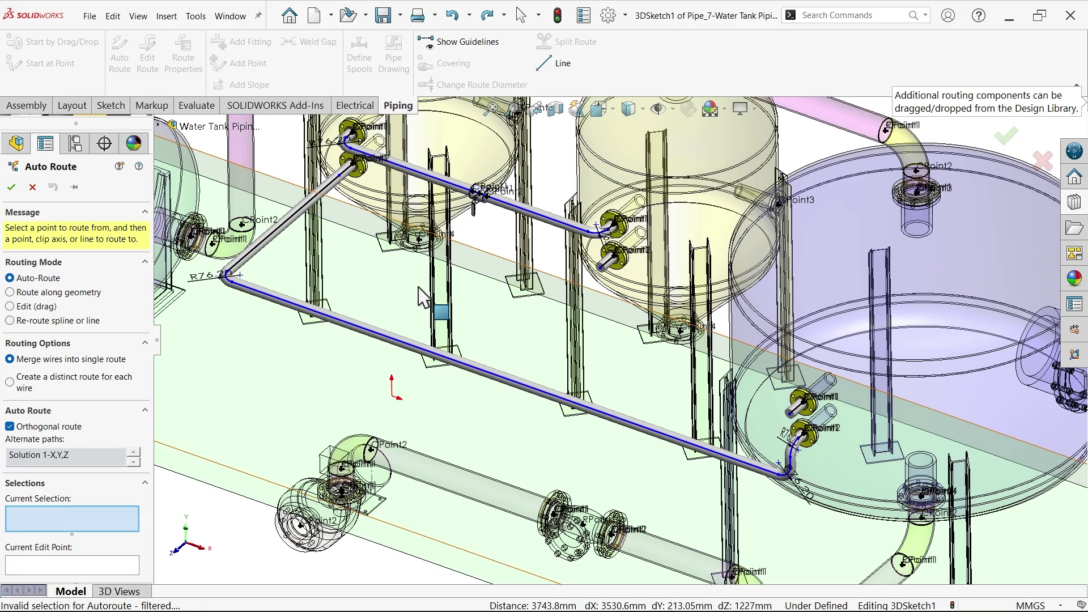
pyautogui.click(597, 281)
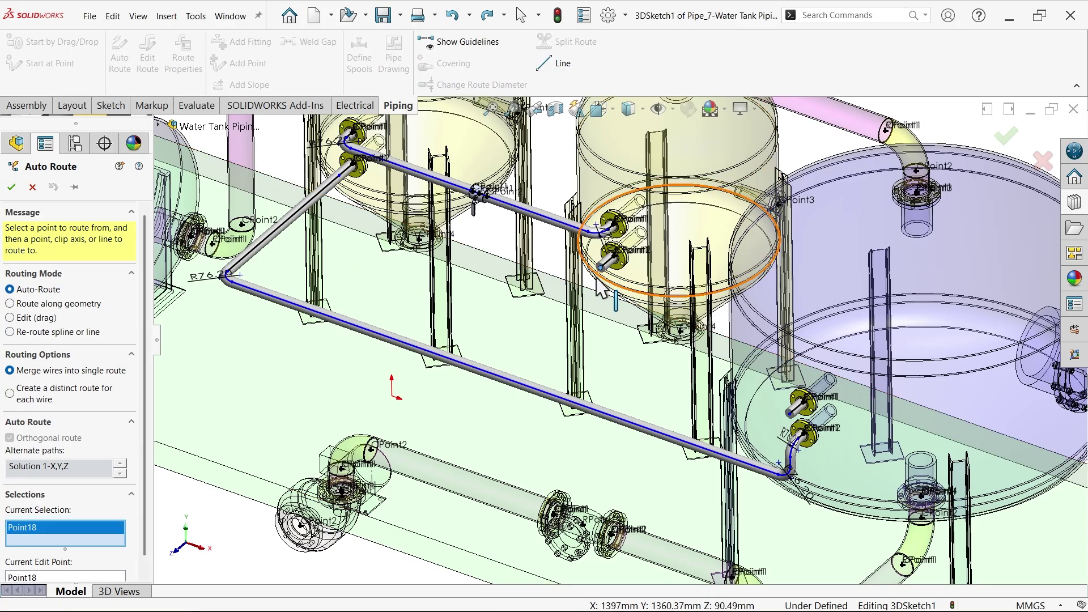
pyautogui.click(789, 415)
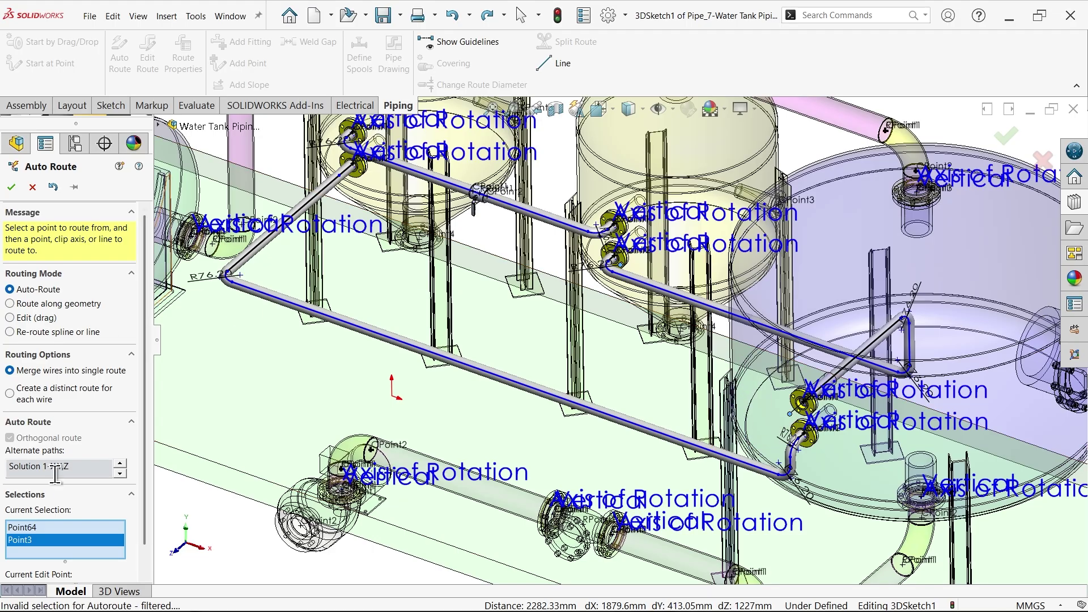
pyautogui.click(120, 470)
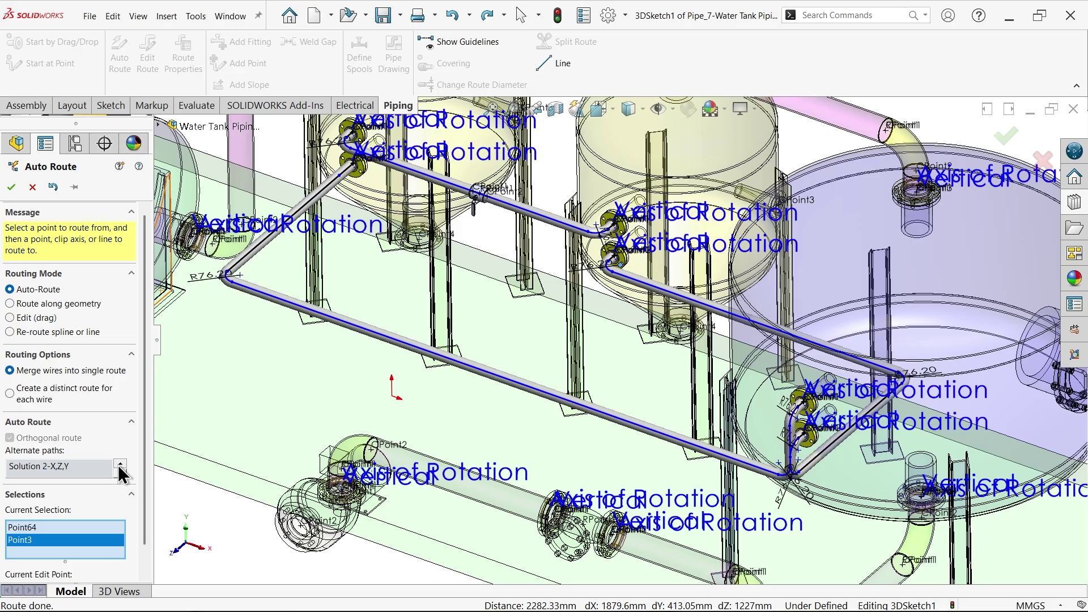
pyautogui.click(120, 471)
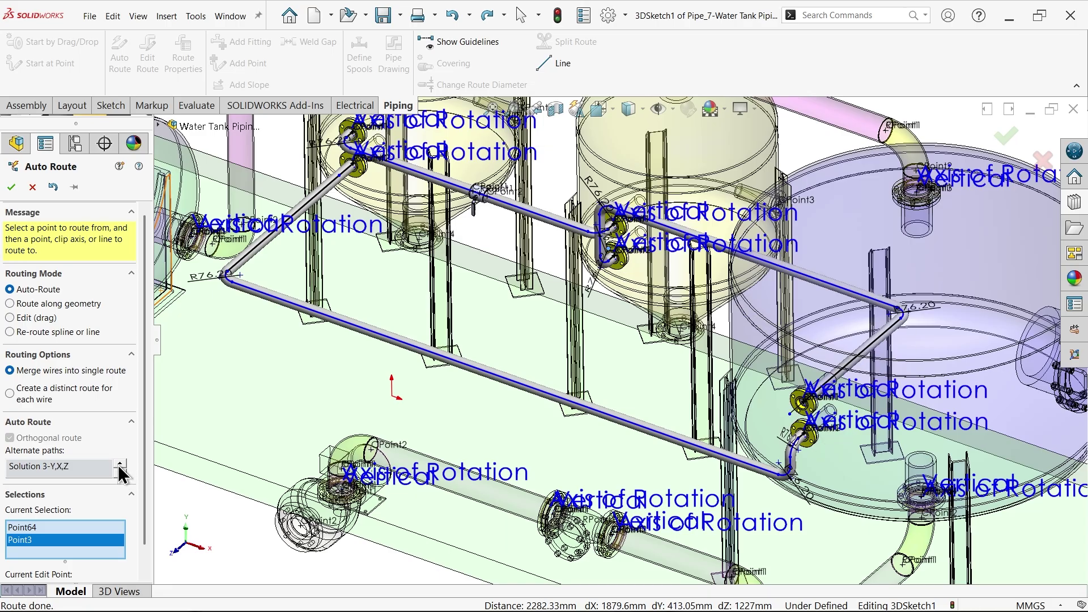
pyautogui.click(120, 471)
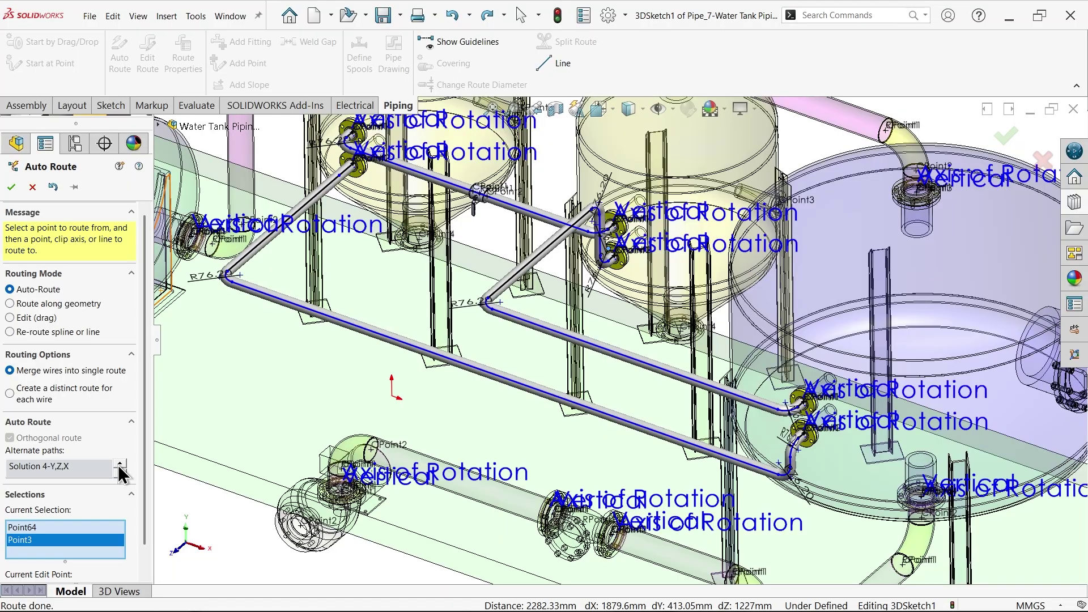
# - Inspect the route, switch to path Solution 6-Z,Y,X and accept it
pyautogui.moveTo(450, 337); pyautogui.dragTo(676, 480, button='middle')
pyautogui.scroll(5, 601, 320)
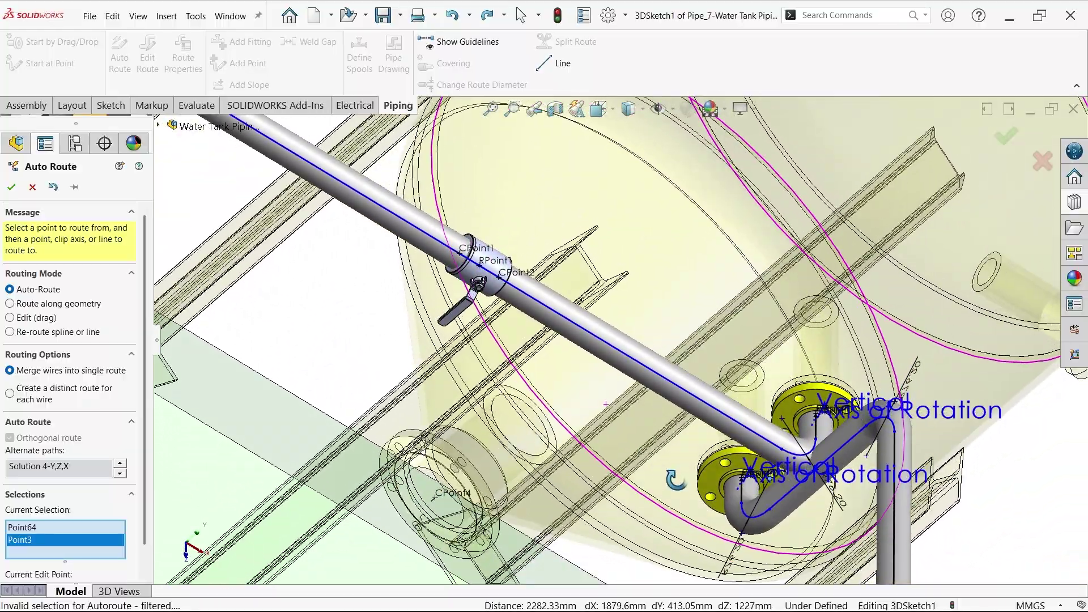
pyautogui.scroll(-6, 606, 392)
pyautogui.scroll(3, 602, 404)
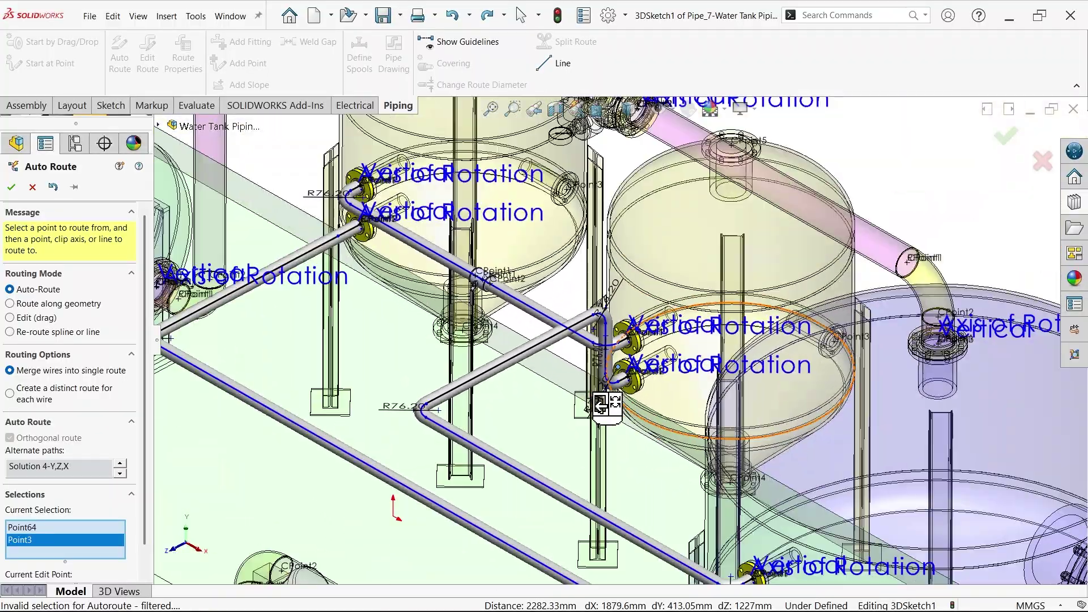
pyautogui.scroll(-5, 602, 403)
pyautogui.scroll(5, 635, 418)
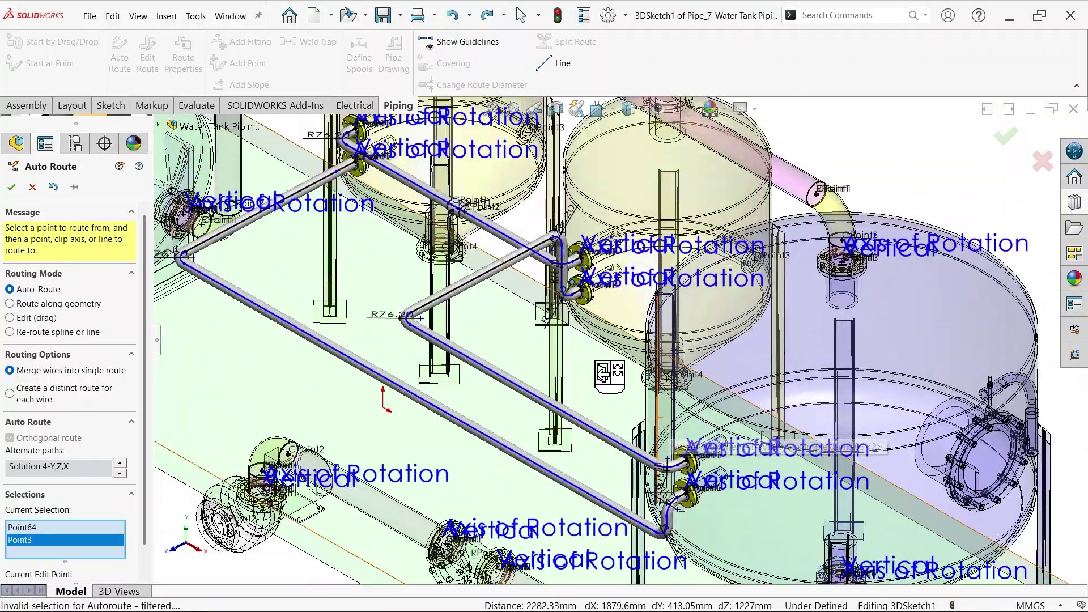
pyautogui.click(121, 464)
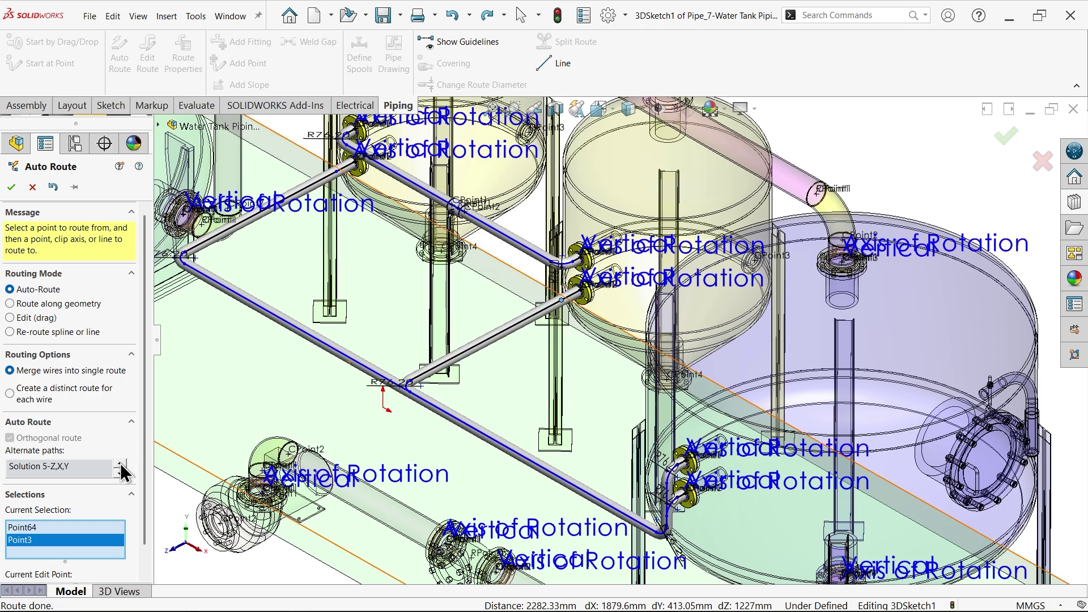
pyautogui.click(120, 465)
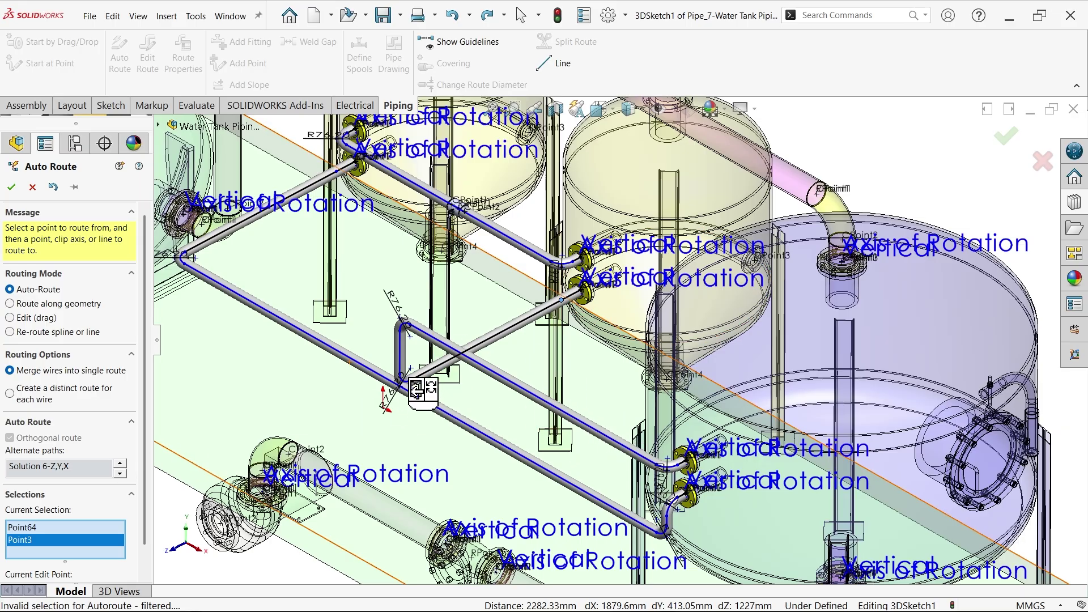
pyautogui.click(11, 189)
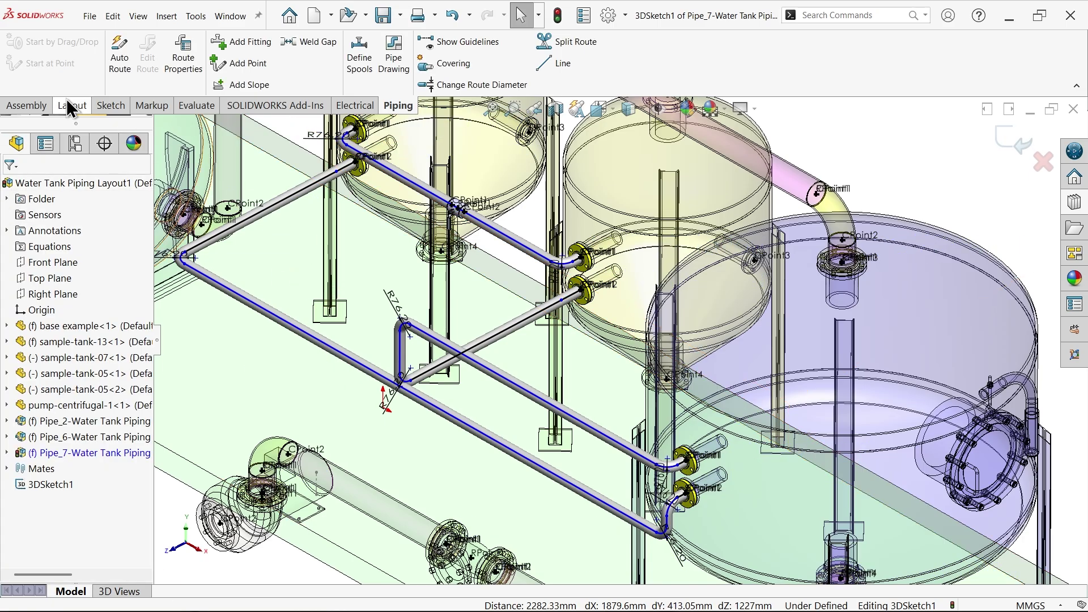
# - Place a Smart Dimension on the straight route segment between the tanks
pyautogui.click(111, 106)
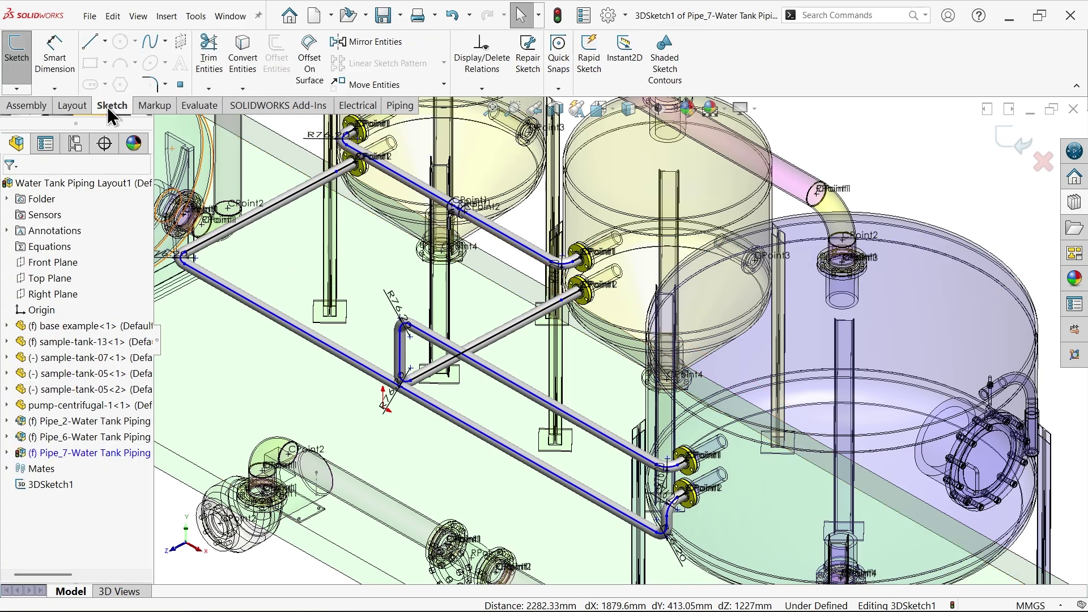
pyautogui.click(65, 73)
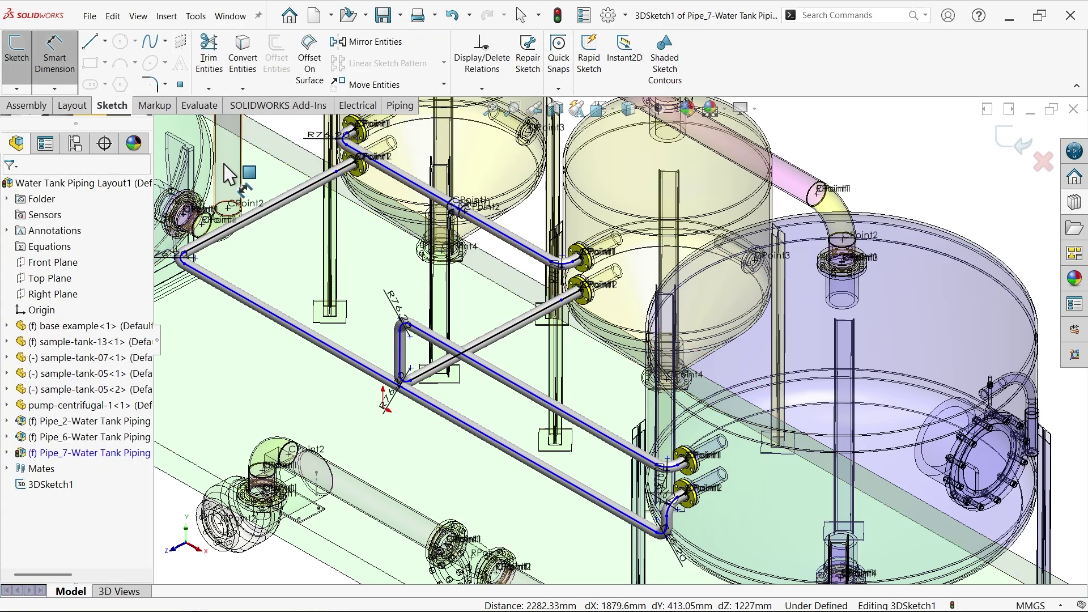
pyautogui.click(300, 207)
pyautogui.scroll(3, 335, 241)
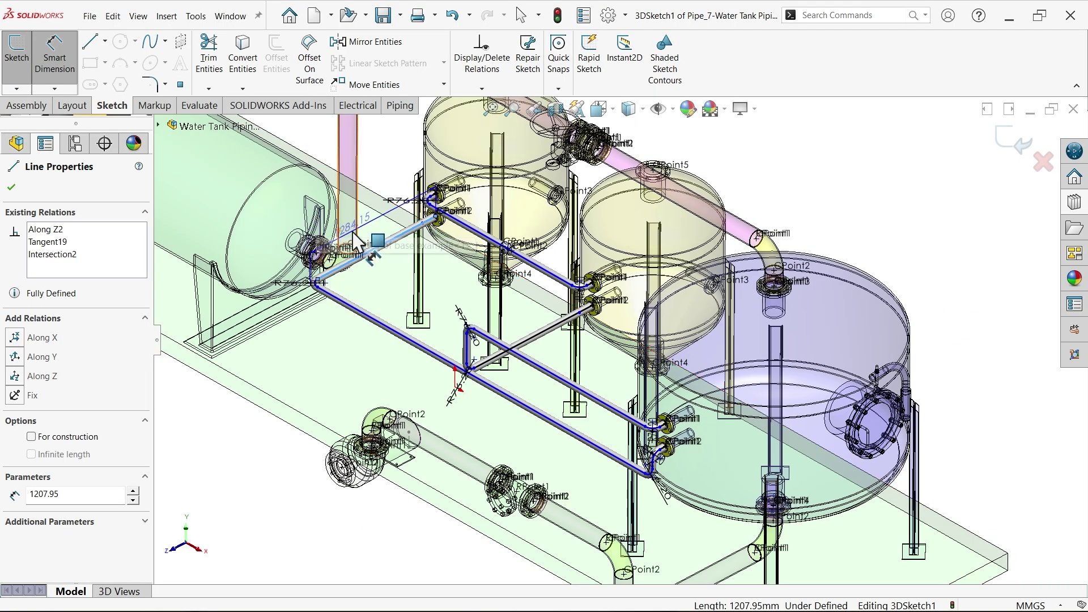
pyautogui.scroll(2, 357, 241)
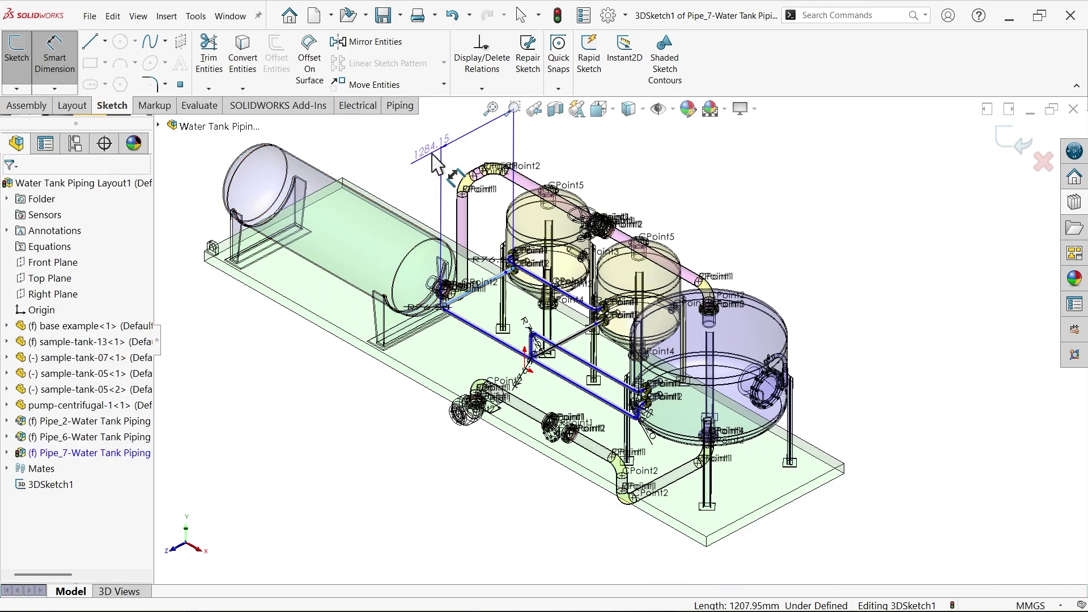
pyautogui.click(432, 155)
# - Change the dimension from 1284.15 to 1500 mm and accept it
pyautogui.write('1500')
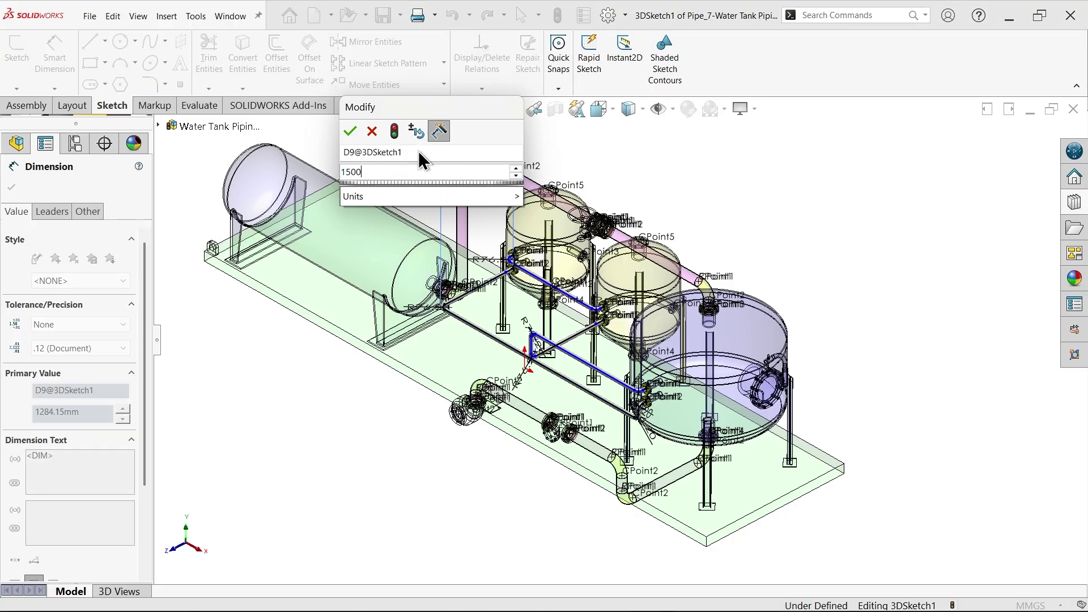
pyautogui.press('Return')
pyautogui.scroll(-5, 511, 369)
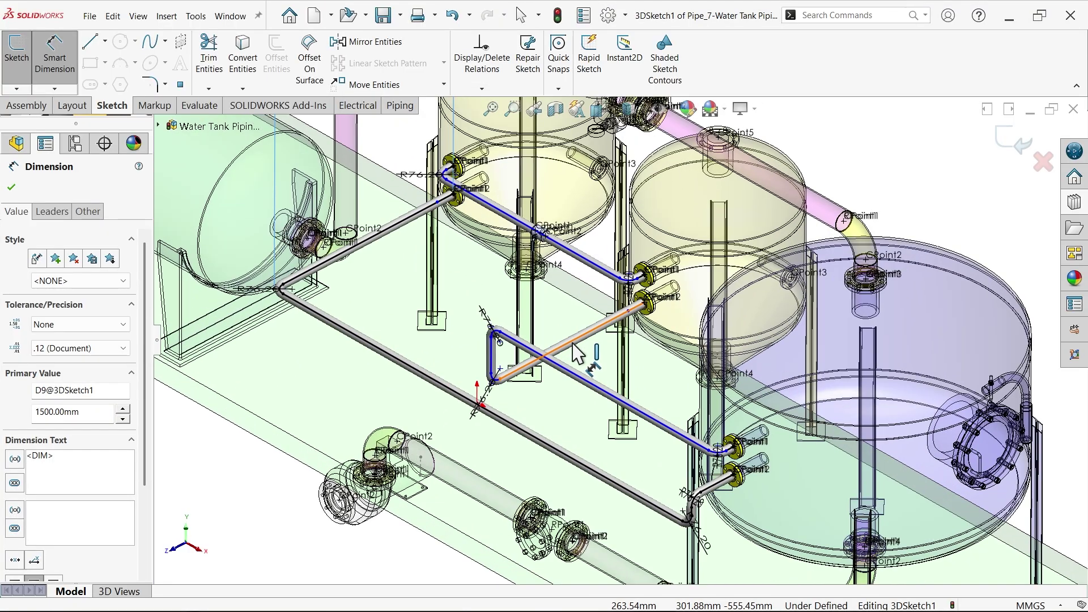
pyautogui.scroll(3, 498, 404)
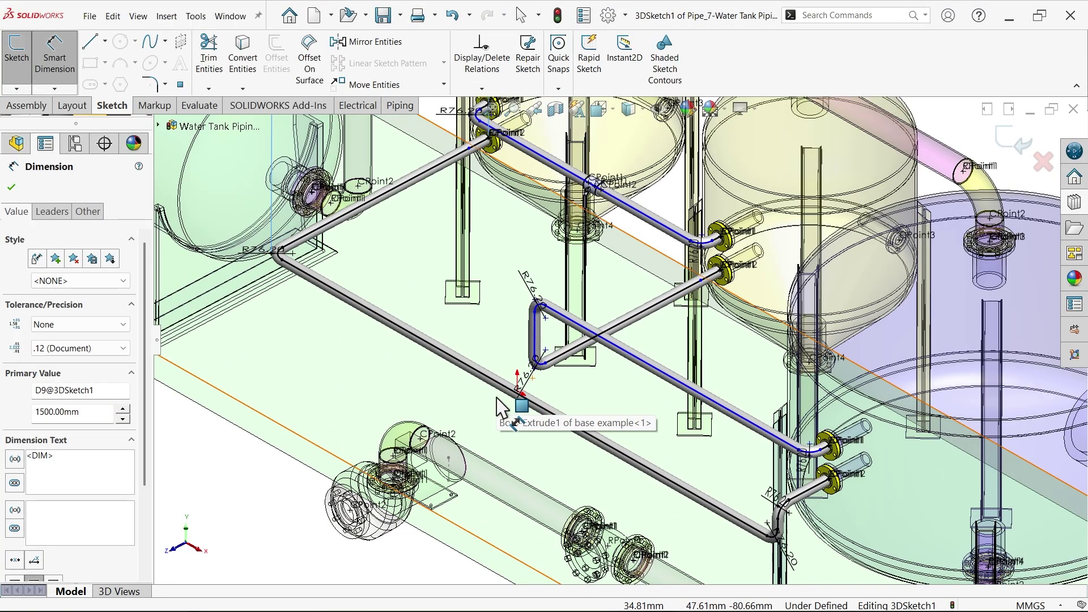
pyautogui.scroll(2, 486, 339)
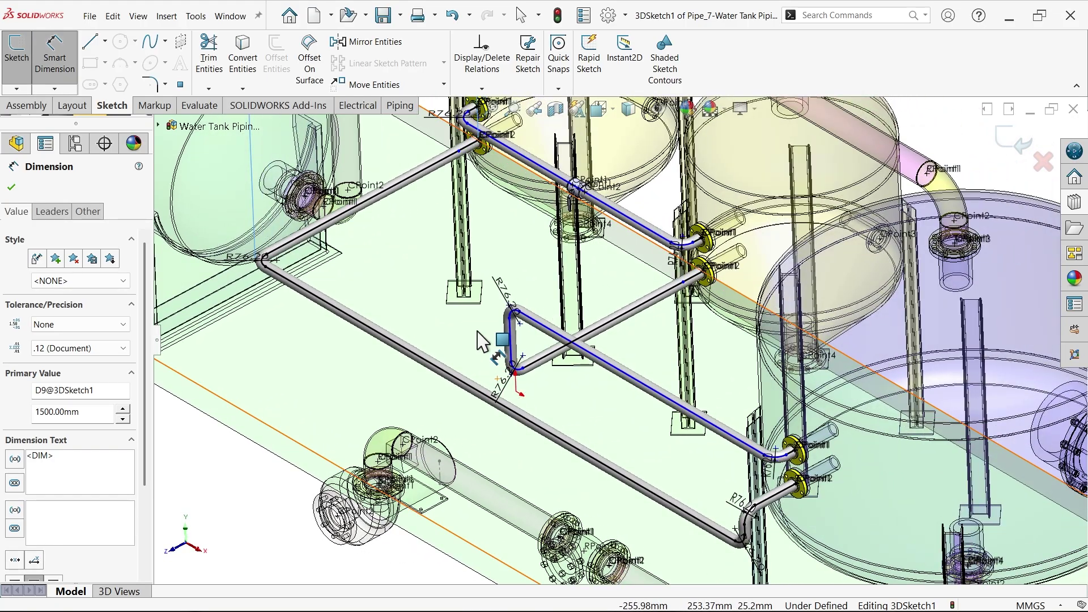
pyautogui.click(11, 188)
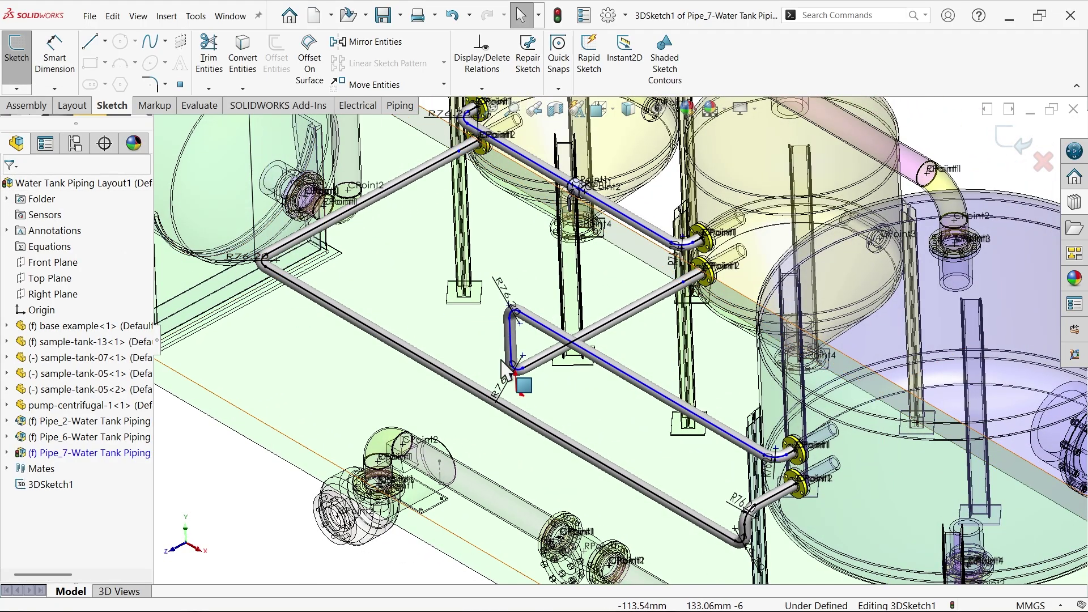
pyautogui.scroll(2, 557, 407)
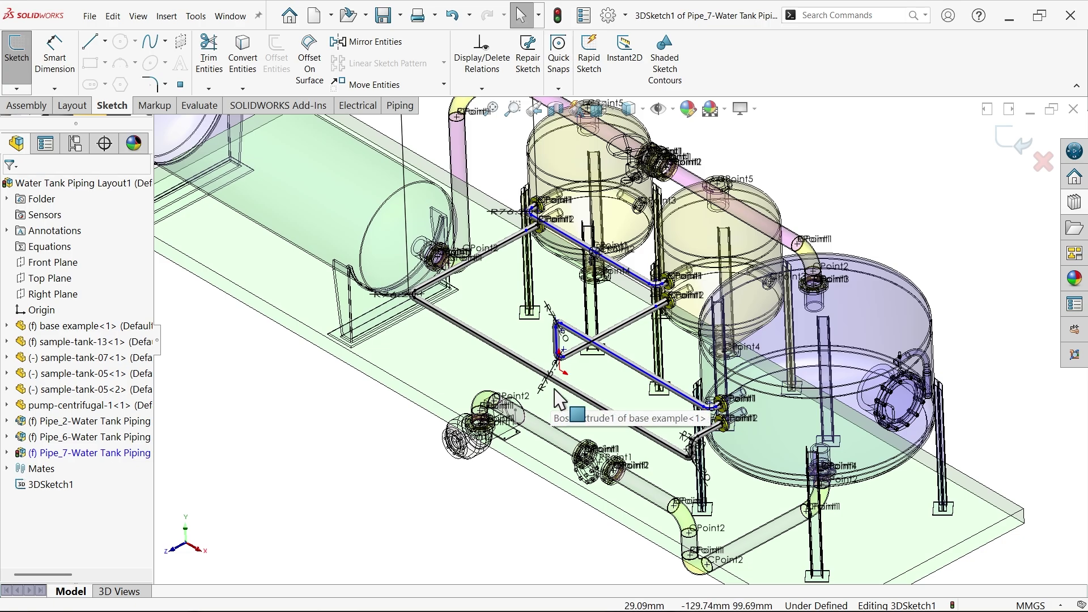
pyautogui.scroll(-2, 559, 403)
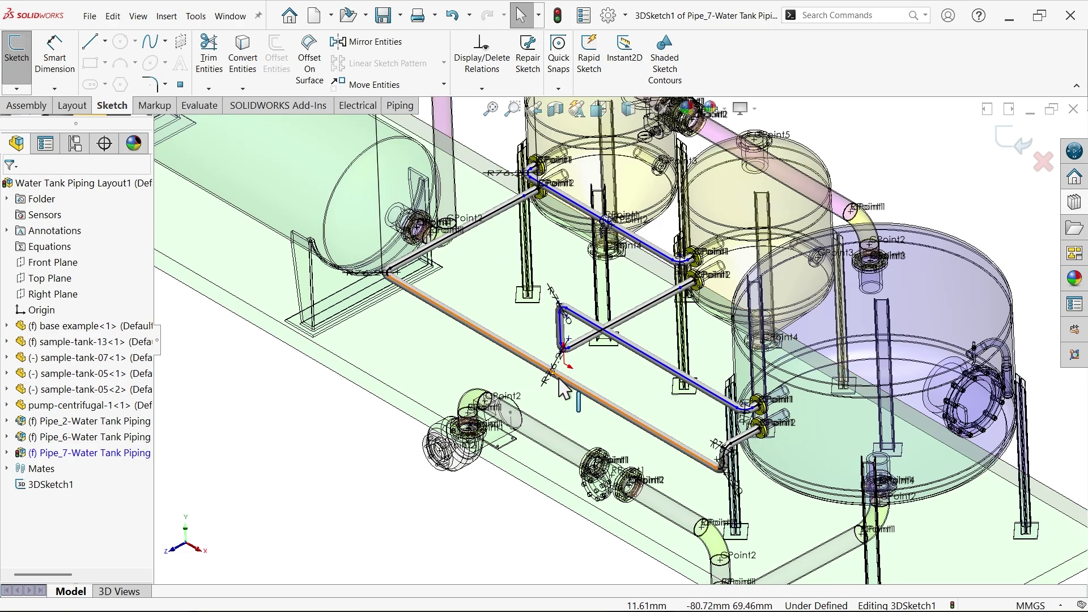
# - Drop a ball valve onto the long lower pipe run and exit the Pipe_7 route sketch
pyautogui.click(1075, 203)
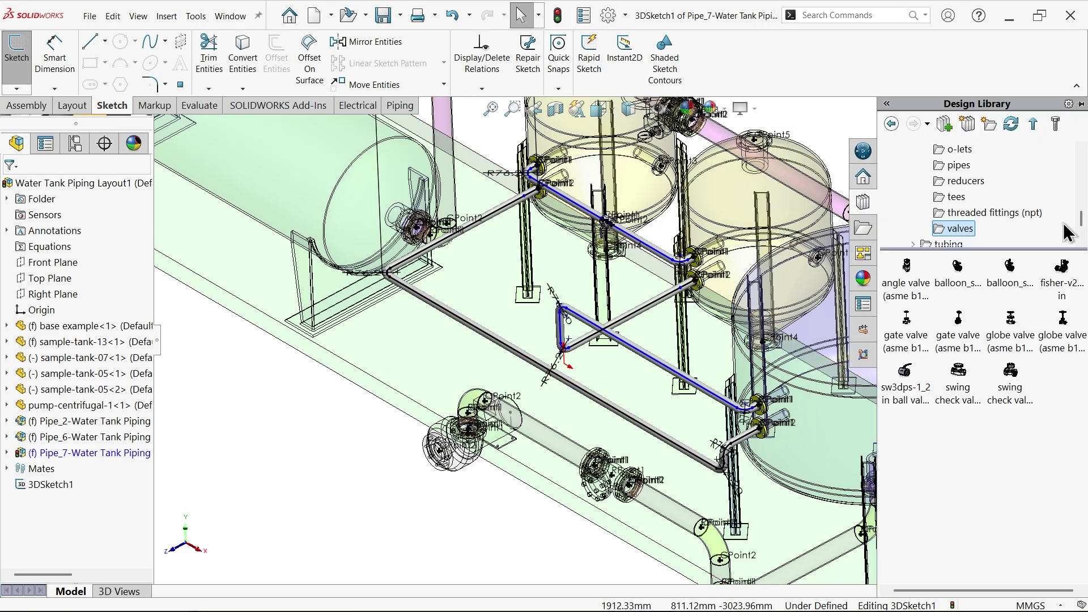
pyautogui.scroll(-2, 498, 381)
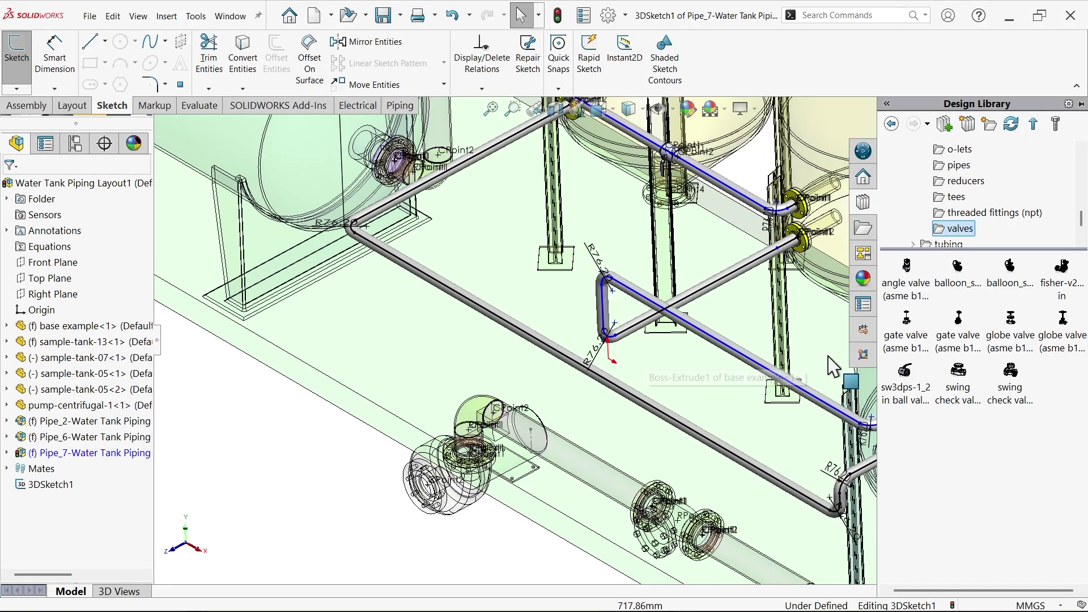
pyautogui.moveTo(906, 394); pyautogui.dragTo(544, 343)
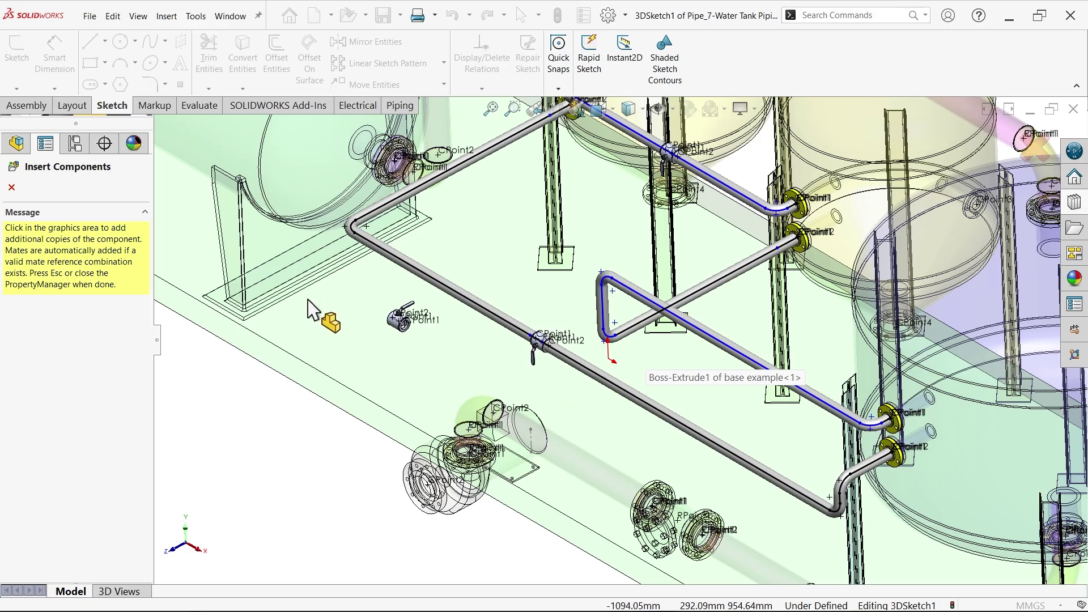
pyautogui.click(12, 187)
pyautogui.scroll(-3, 518, 364)
pyautogui.scroll(5, 581, 388)
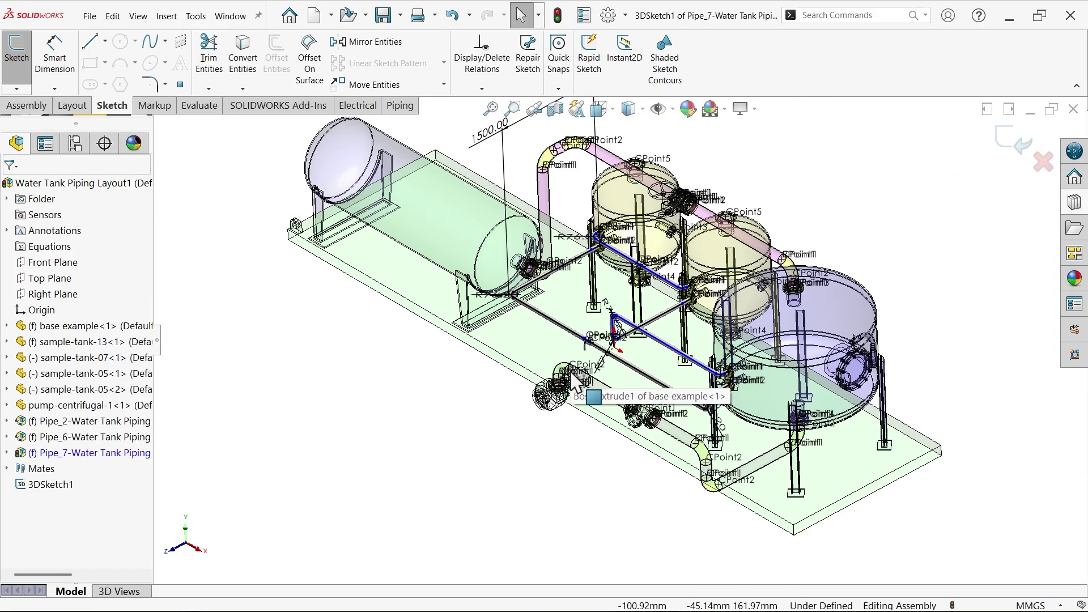
pyautogui.scroll(-4, 624, 230)
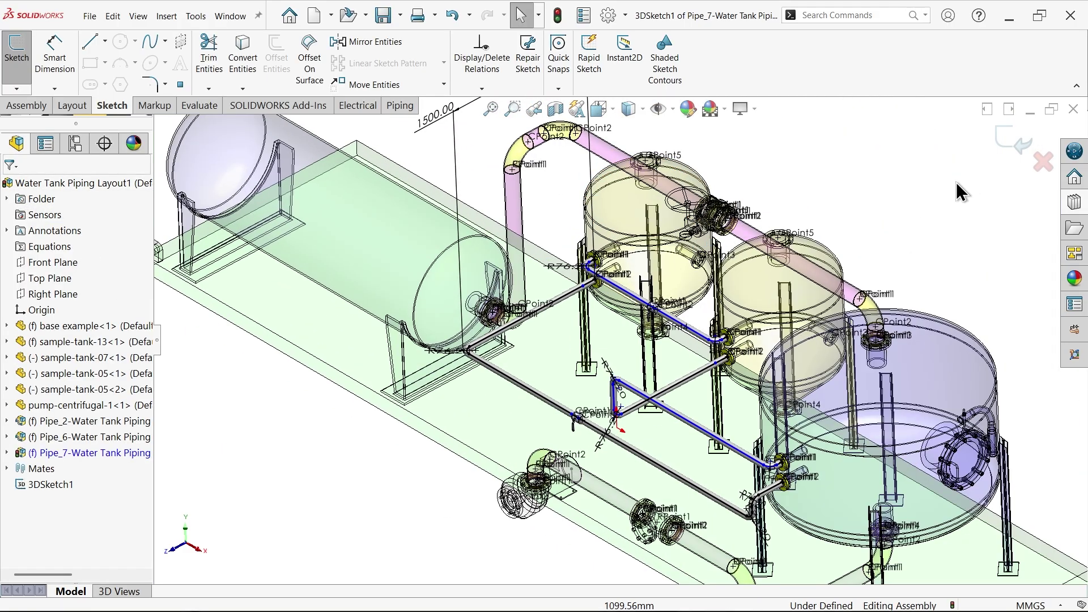
pyautogui.click(1020, 150)
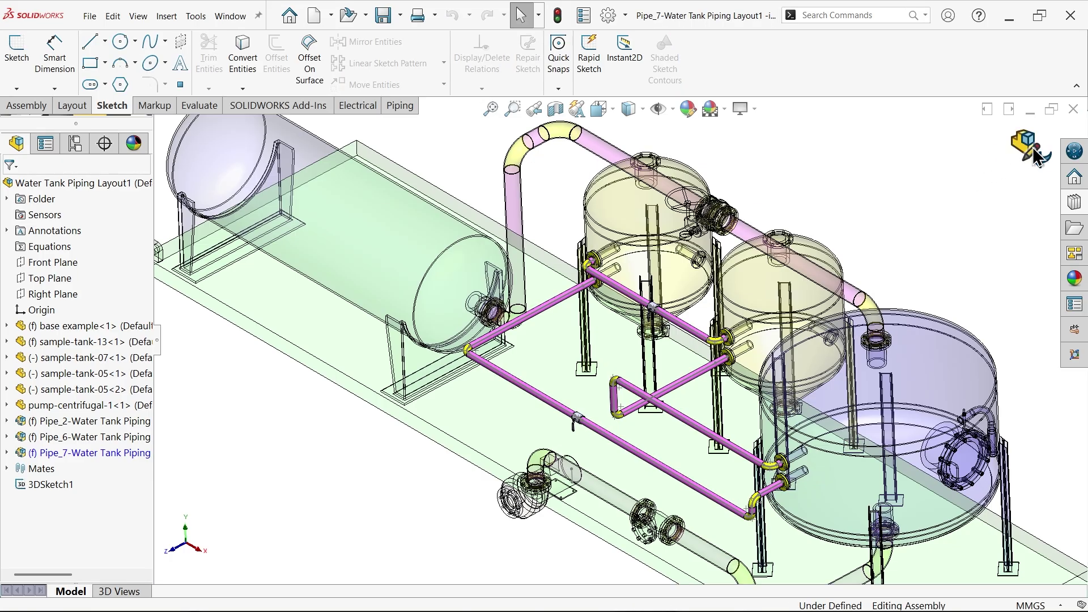
# - Exit the Pipe_7 route edit so the run rebuilds as solid pipe with fittings
pyautogui.click(1033, 151)
pyautogui.scroll(3, 880, 206)
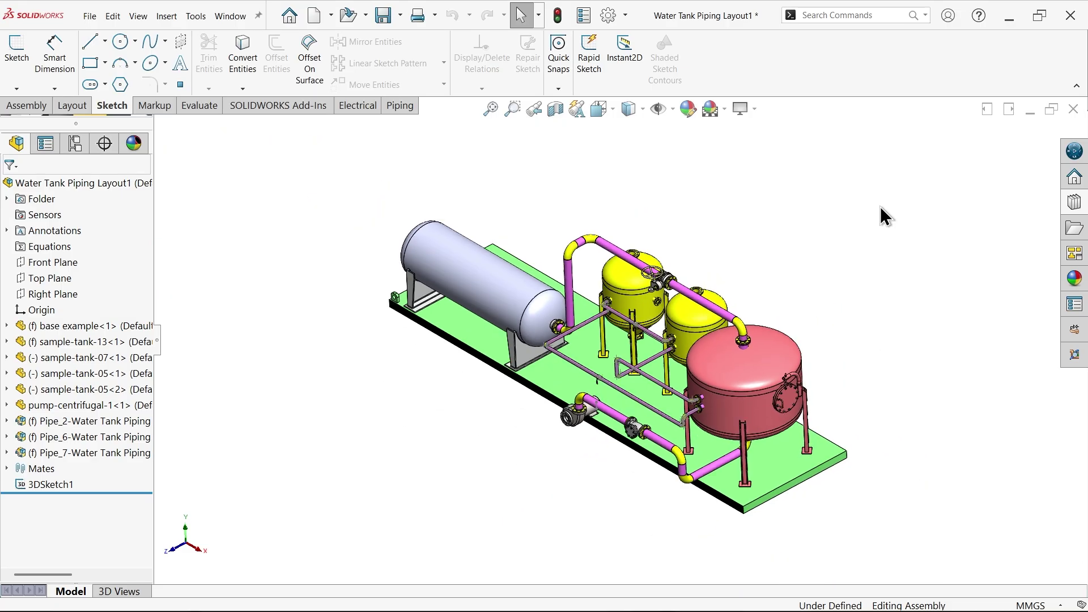
pyautogui.scroll(-5, 701, 353)
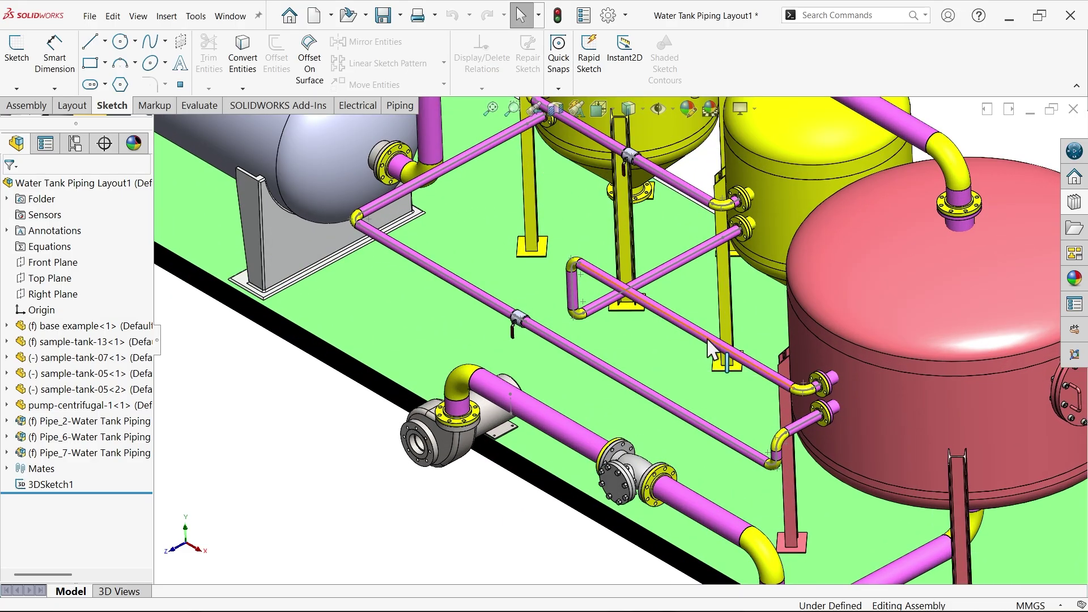
pyautogui.click(723, 345)
pyautogui.press('Escape')
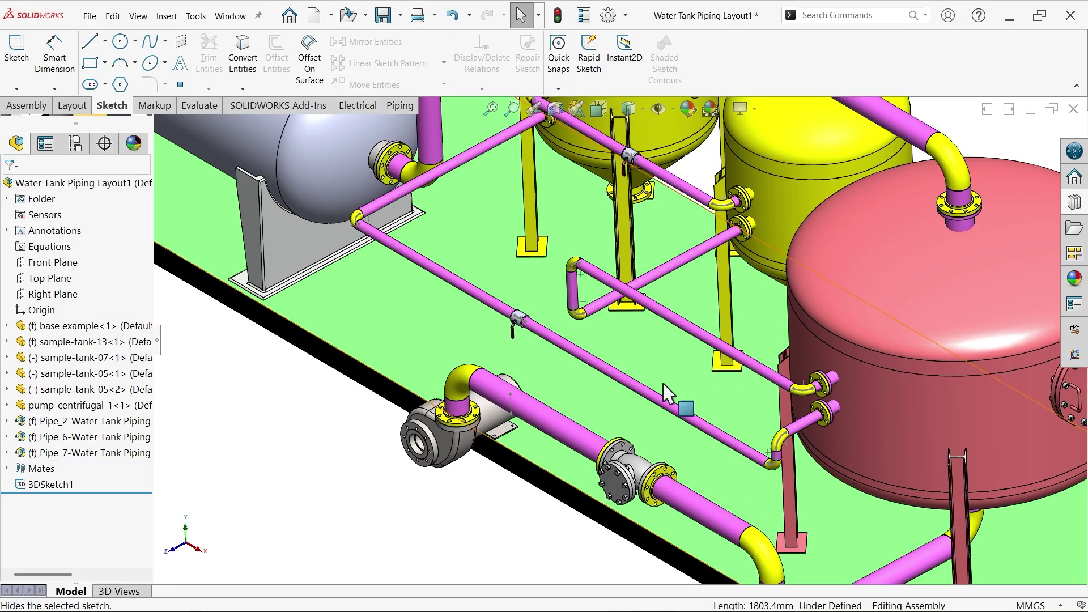
# - Inspect the shaded assembly, checking the new ball valve and the base floor plate
pyautogui.scroll(-4, 525, 341)
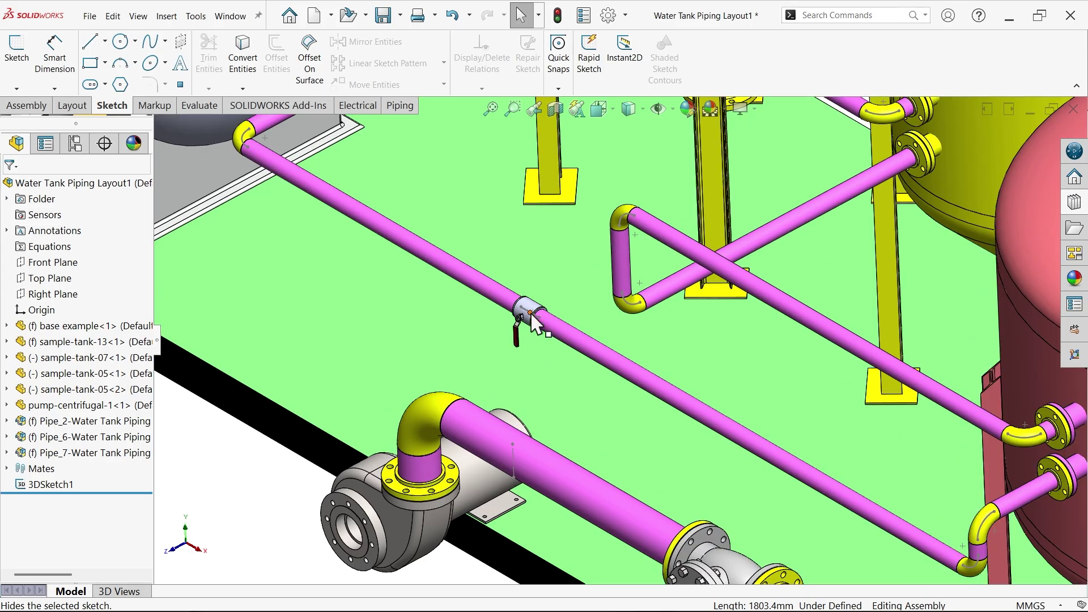
pyautogui.click(532, 323)
pyautogui.click(585, 277)
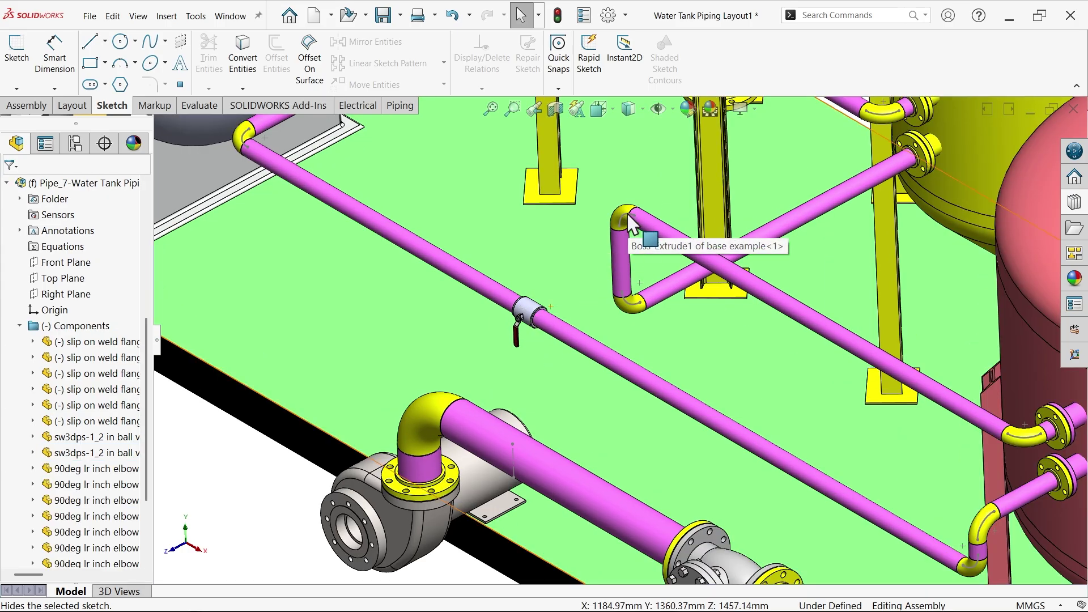
pyautogui.click(628, 216)
pyautogui.scroll(5, 612, 340)
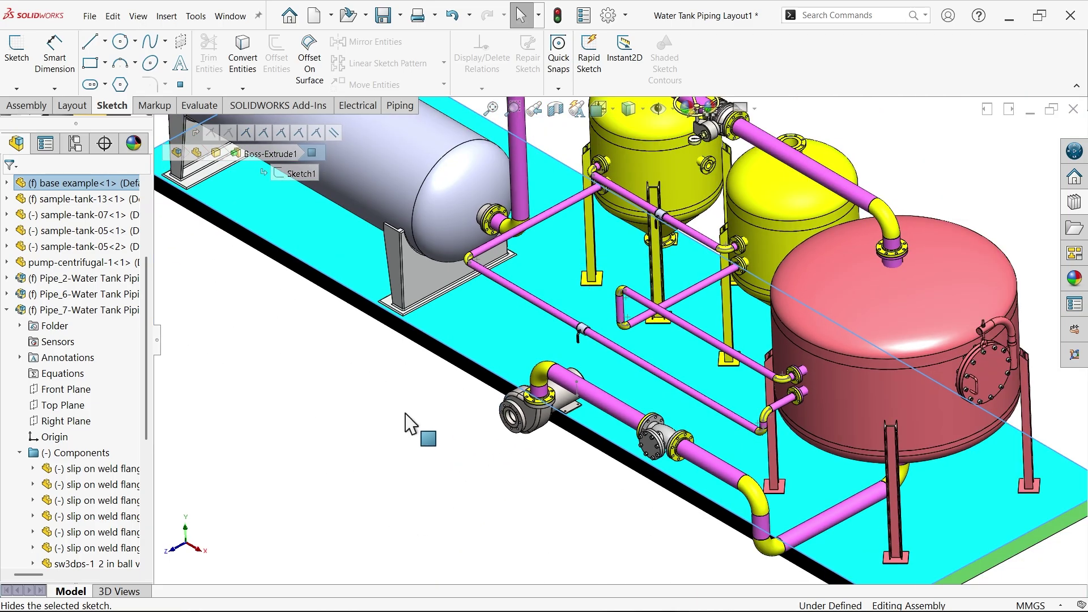
pyautogui.click(406, 422)
pyautogui.scroll(3, 396, 431)
pyautogui.scroll(-5, 651, 347)
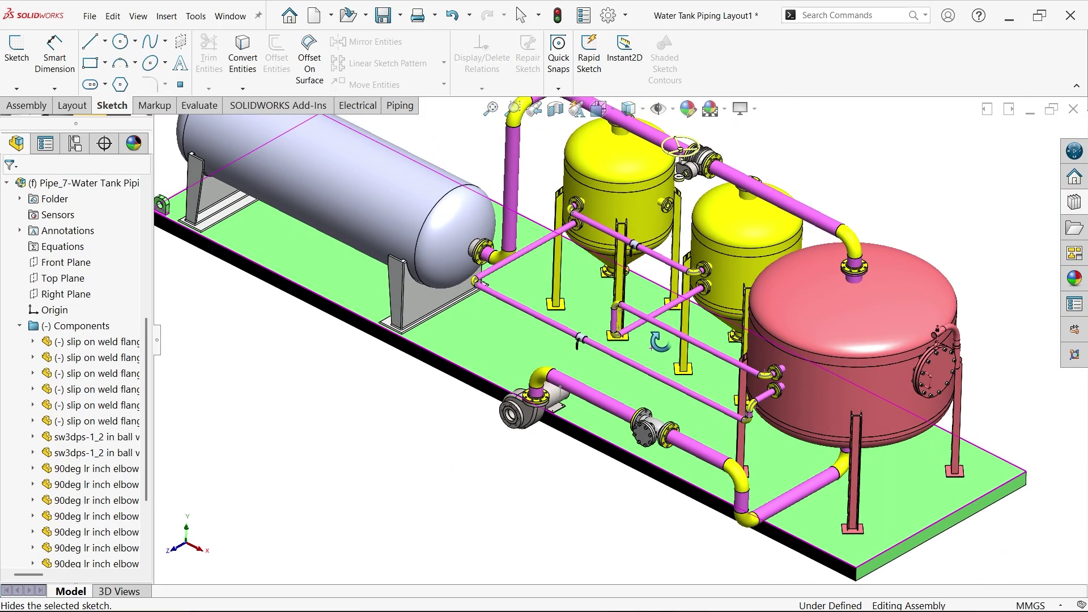